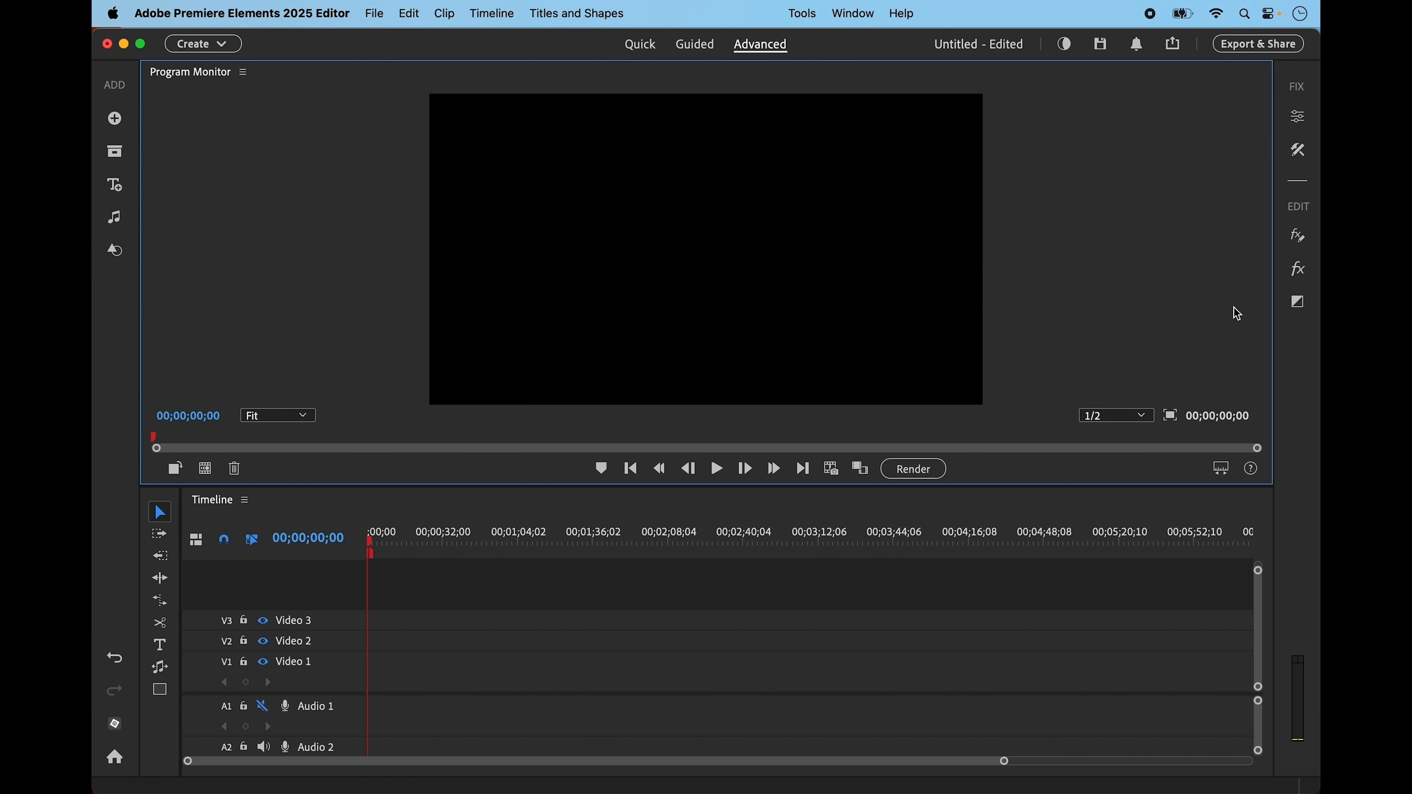
- Import DIV_6662.MOV, DIV_6663.MOV and DIV_6664.MOV from the Family Xmas folder using the Media Browser, then close the project assets
left_click(115, 119)
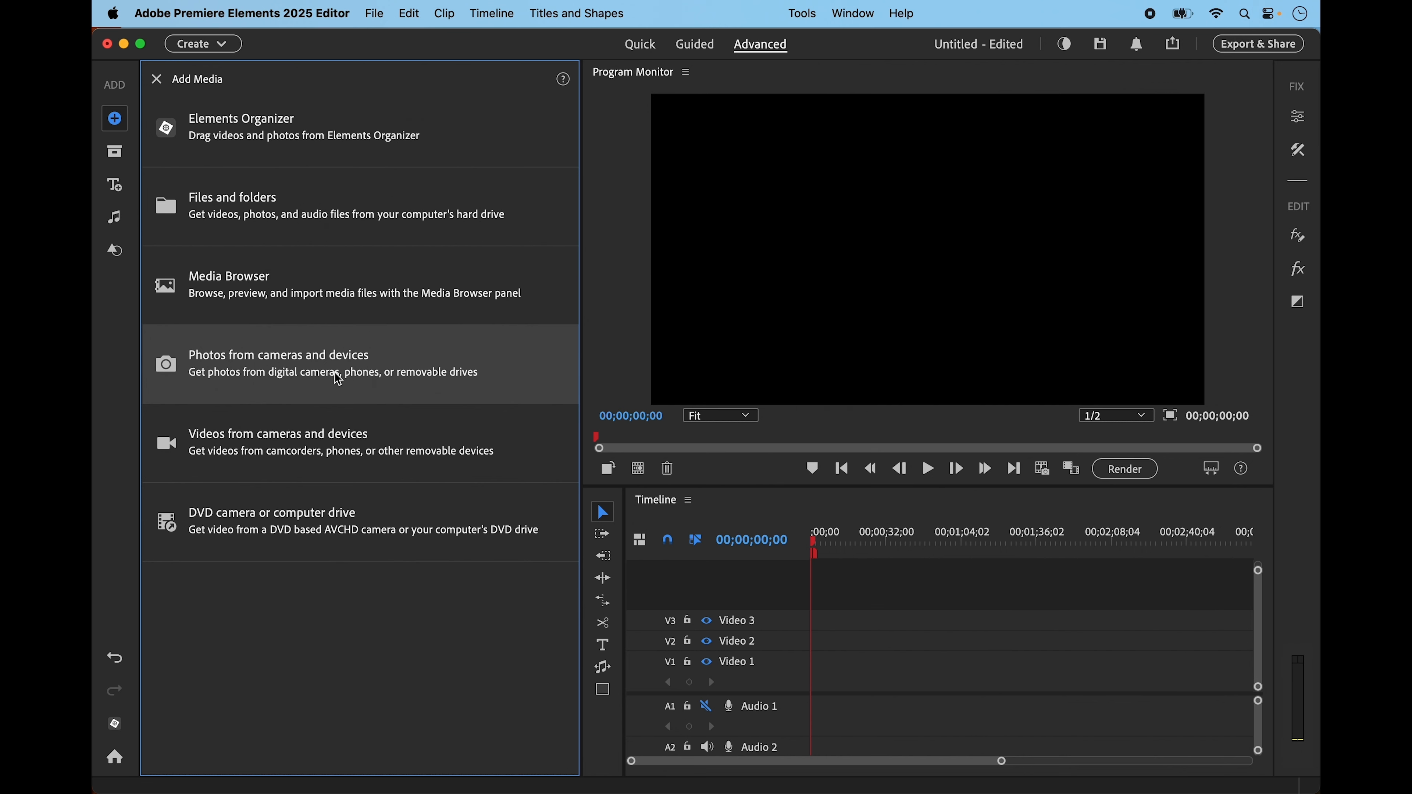
left_click(287, 281)
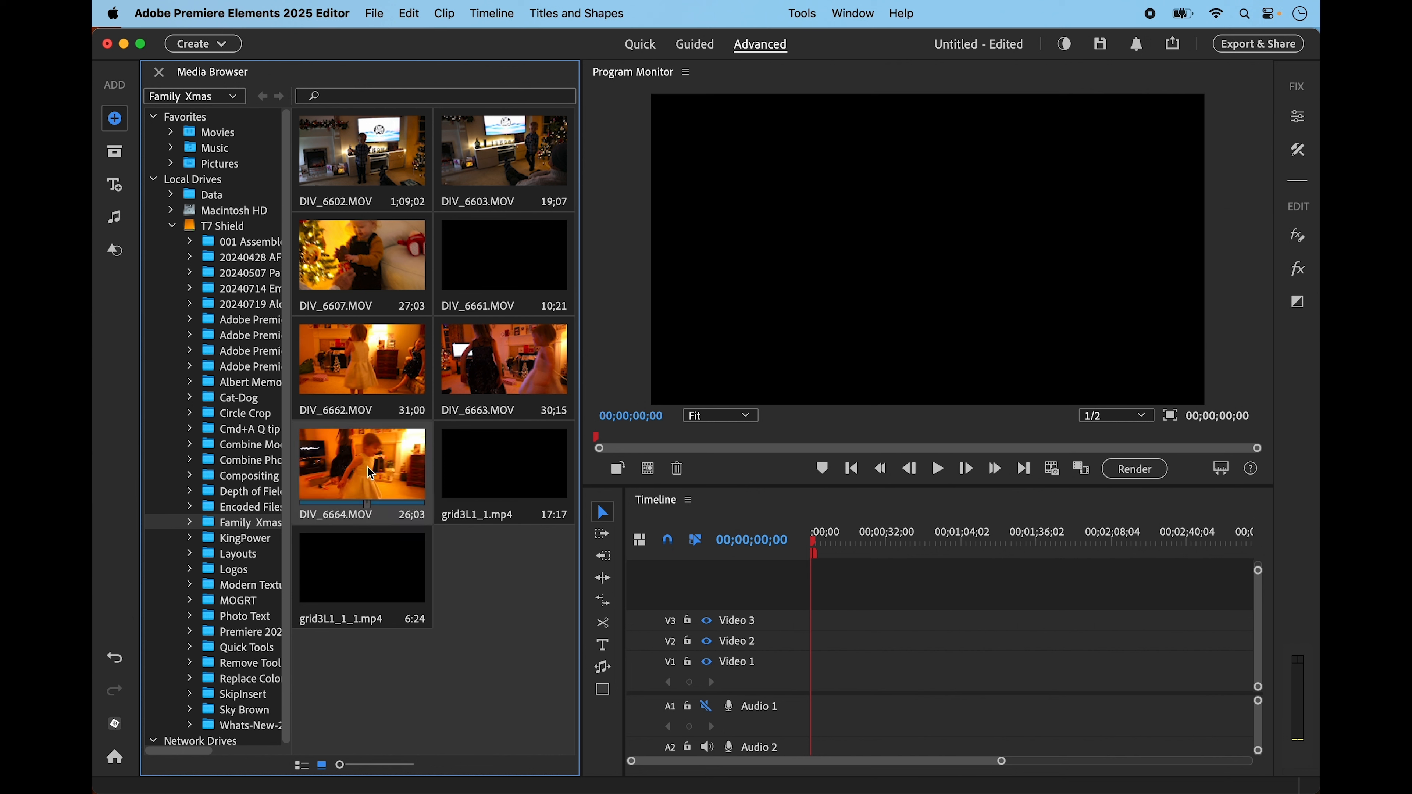
right_click(368, 468)
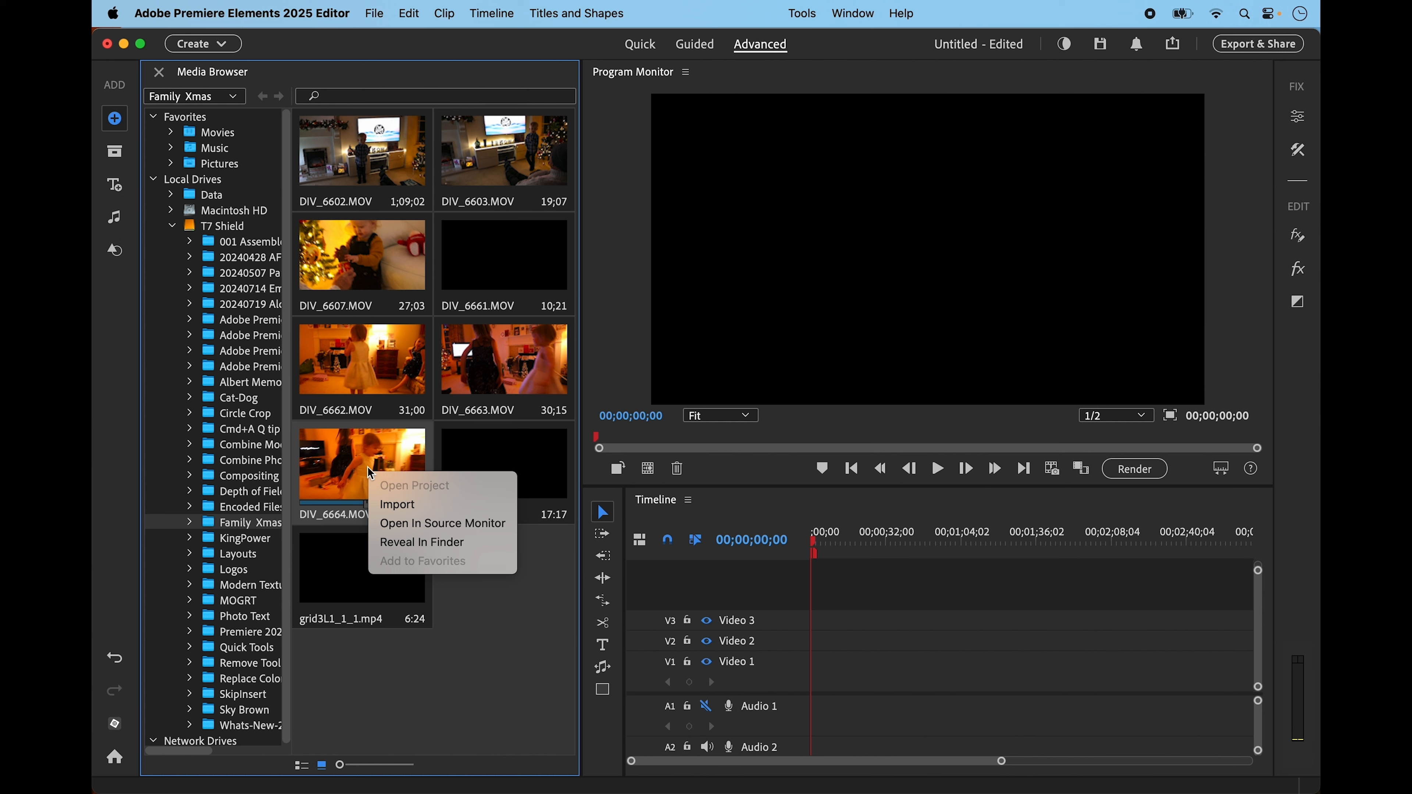
left_click(499, 588)
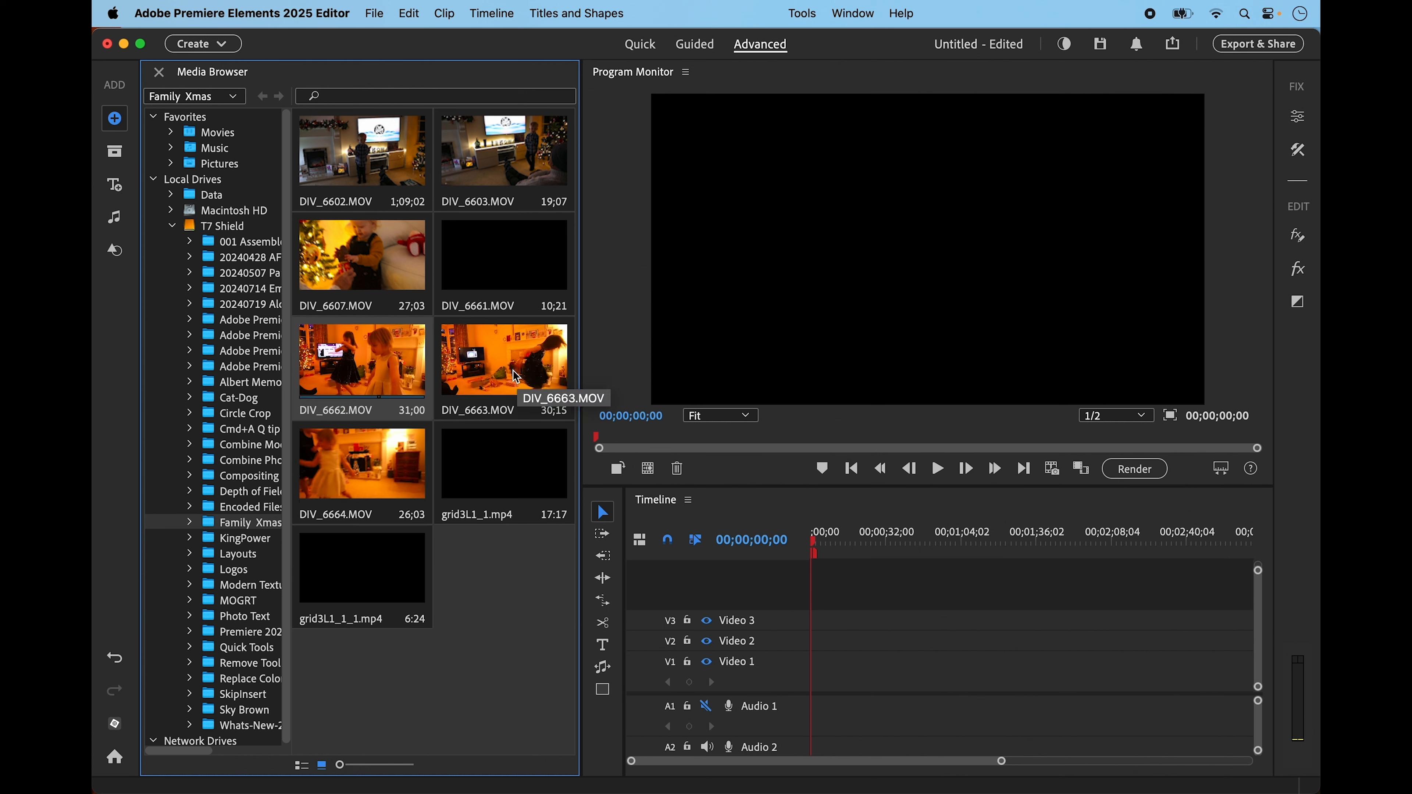
right_click(374, 455)
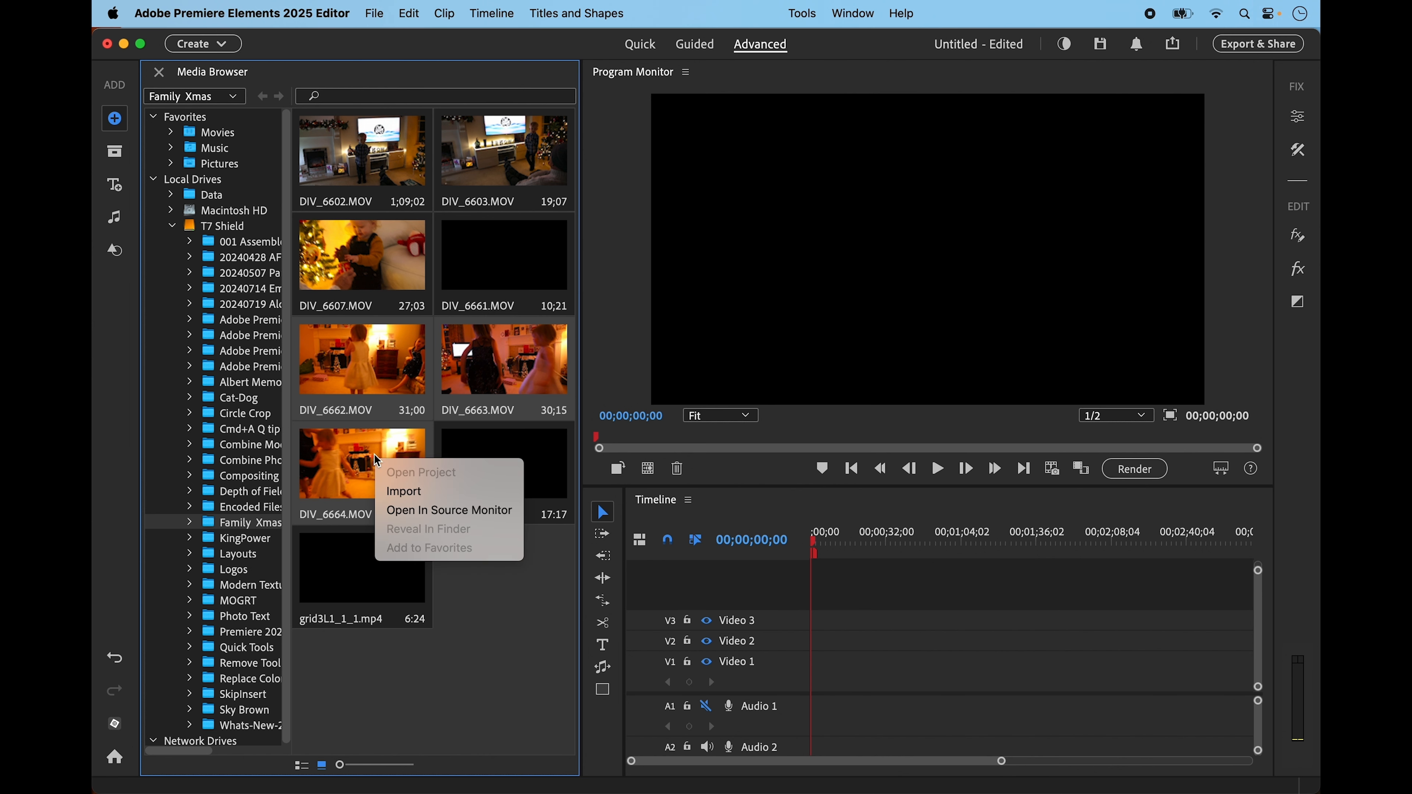
left_click(404, 491)
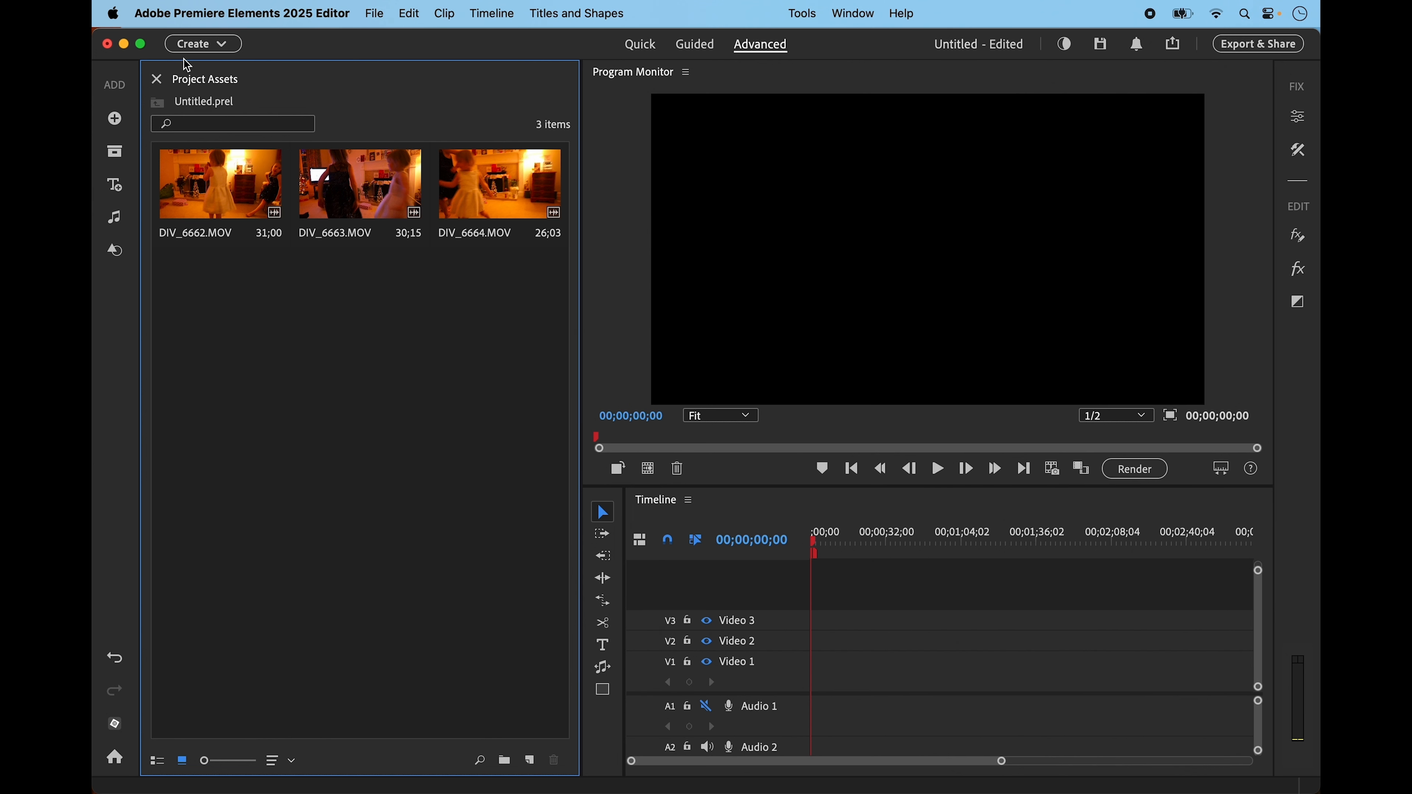
left_click(156, 79)
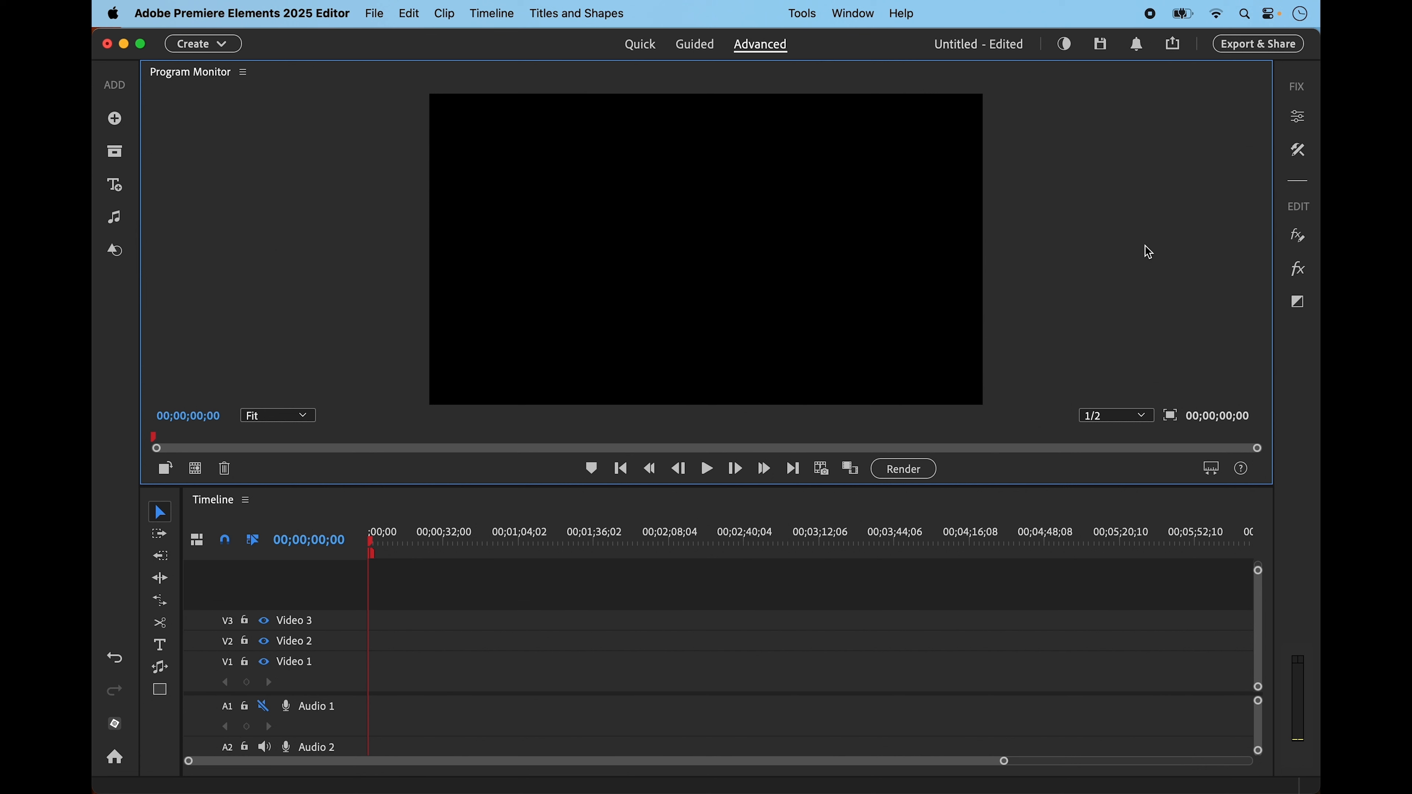
- Show the Source Monitor and dock it in the same group as the Program Monitor, leaving the Program Monitor in front
left_click(861, 16)
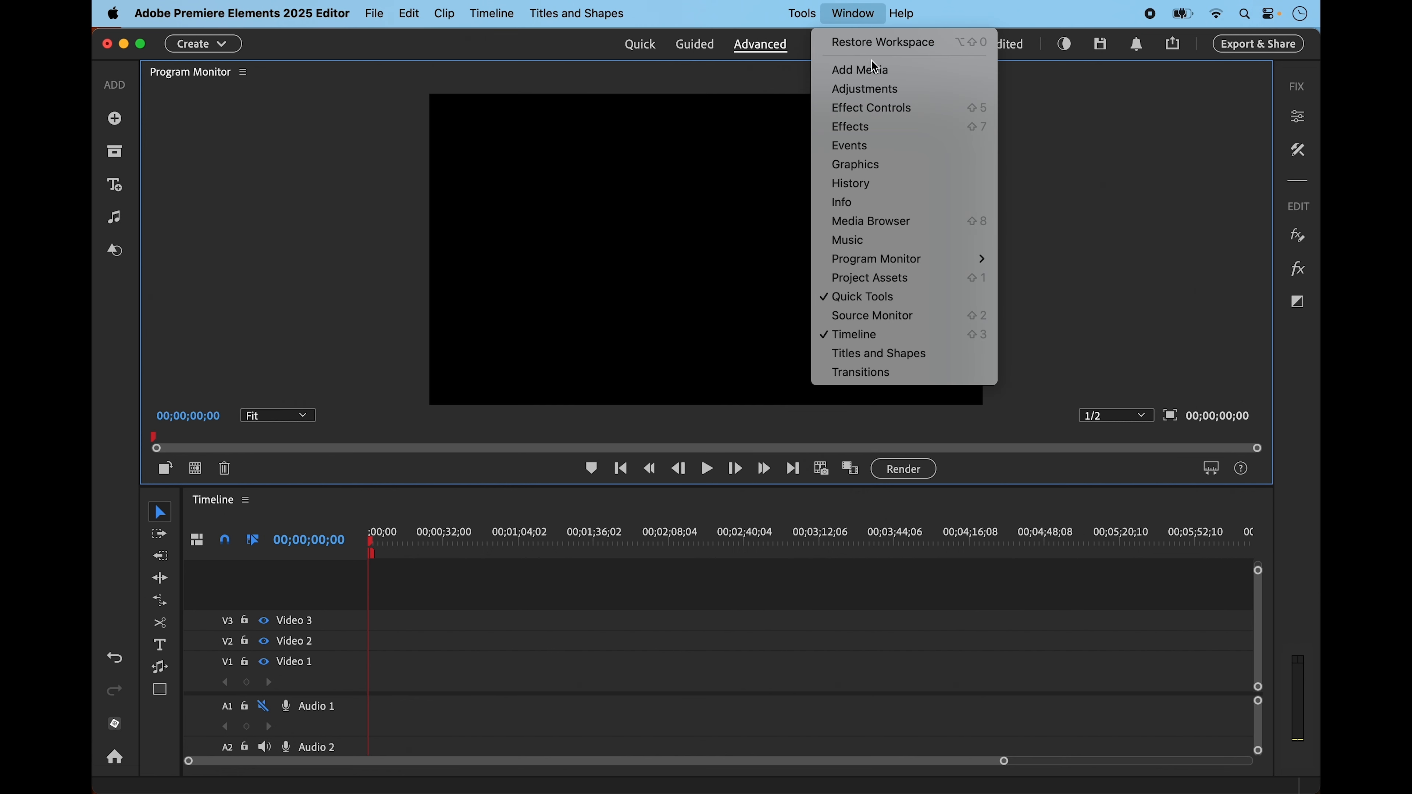
left_click(889, 316)
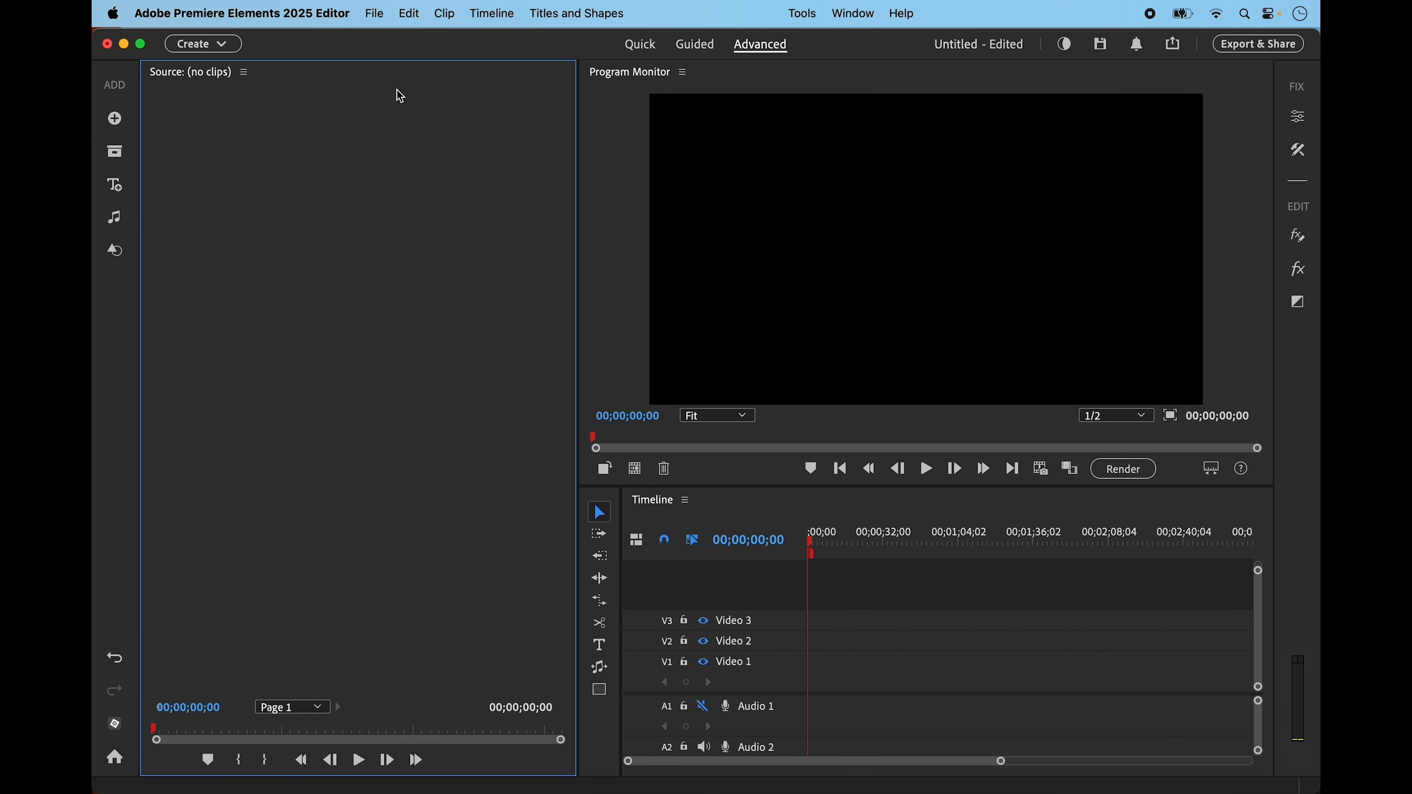
left_click_drag(387, 71, 710, 73)
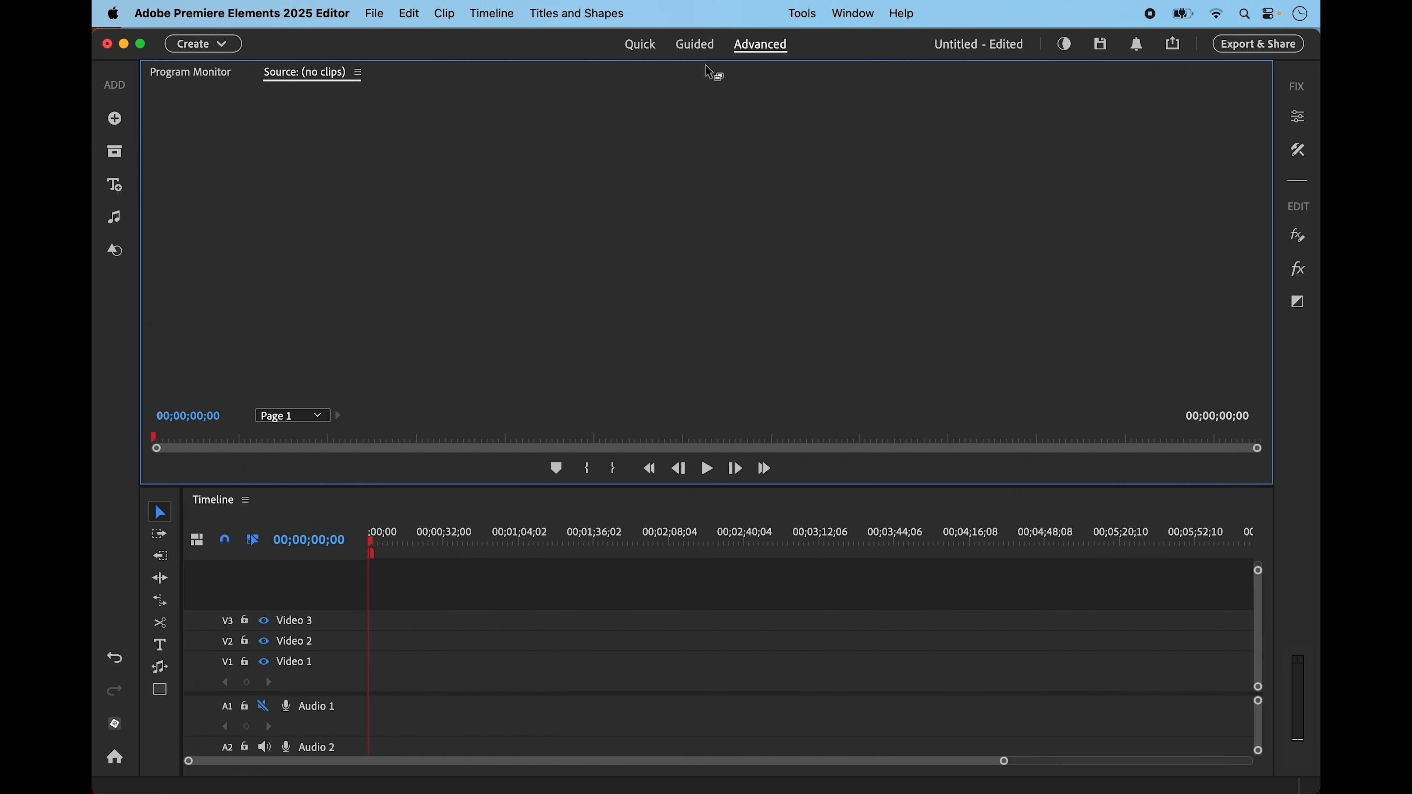
left_click(168, 76)
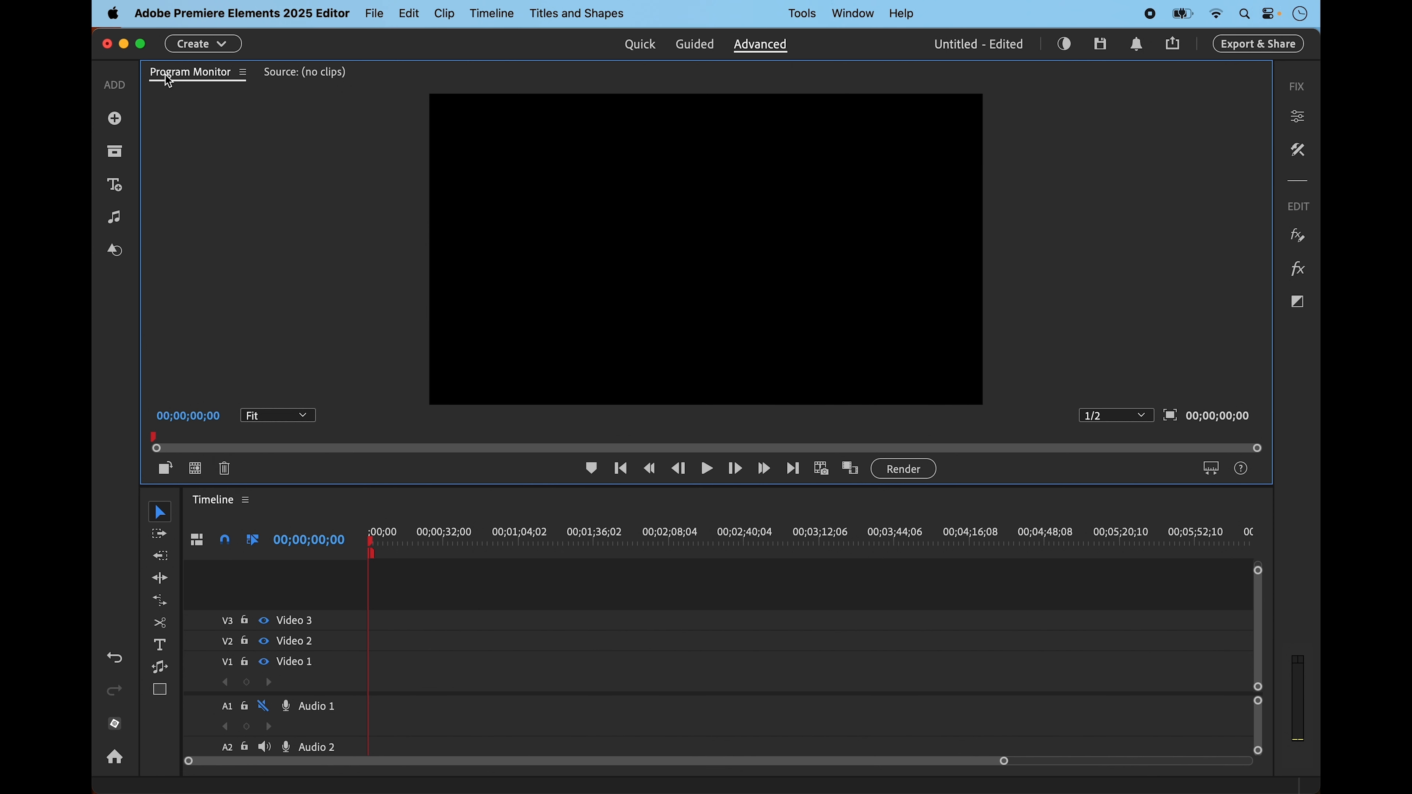
left_click(285, 75)
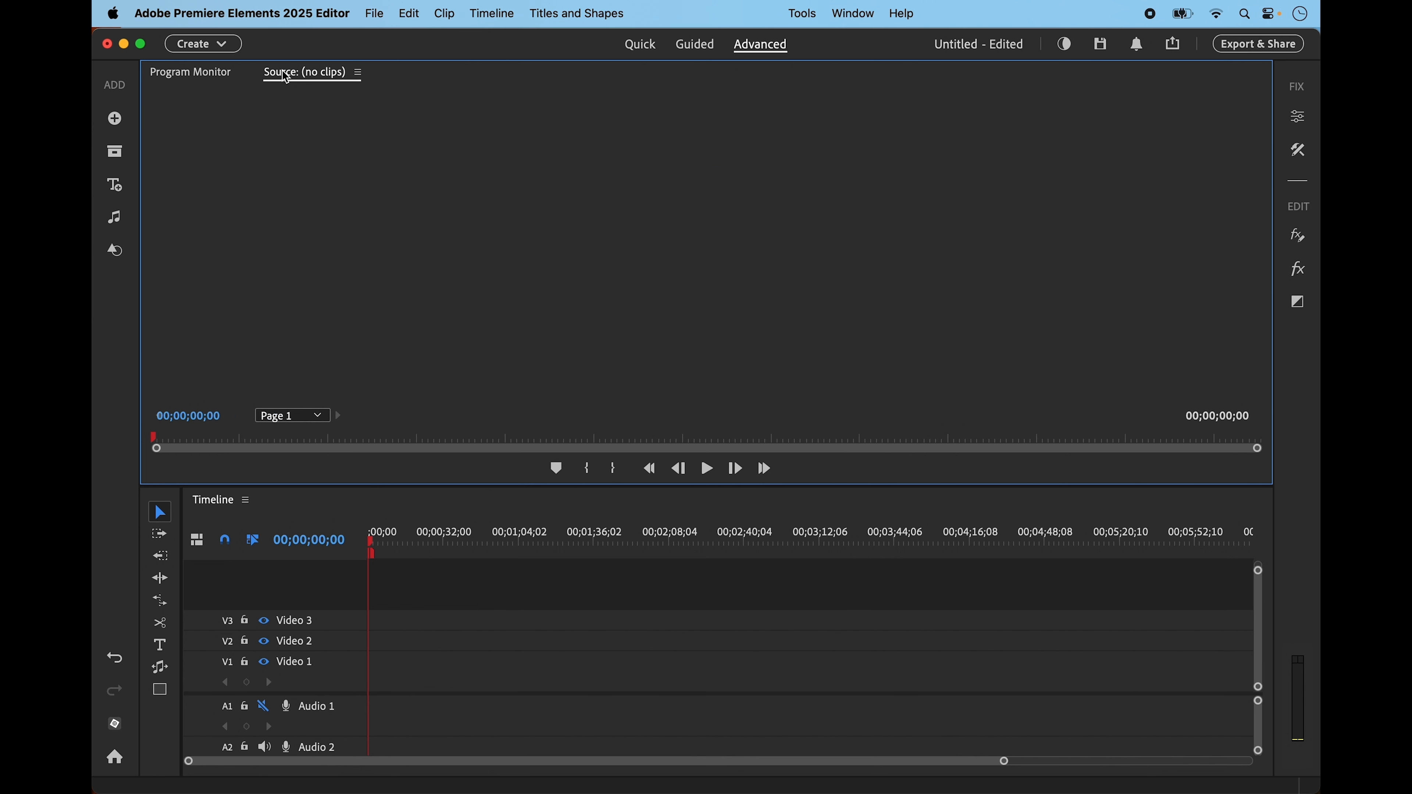
left_click(225, 80)
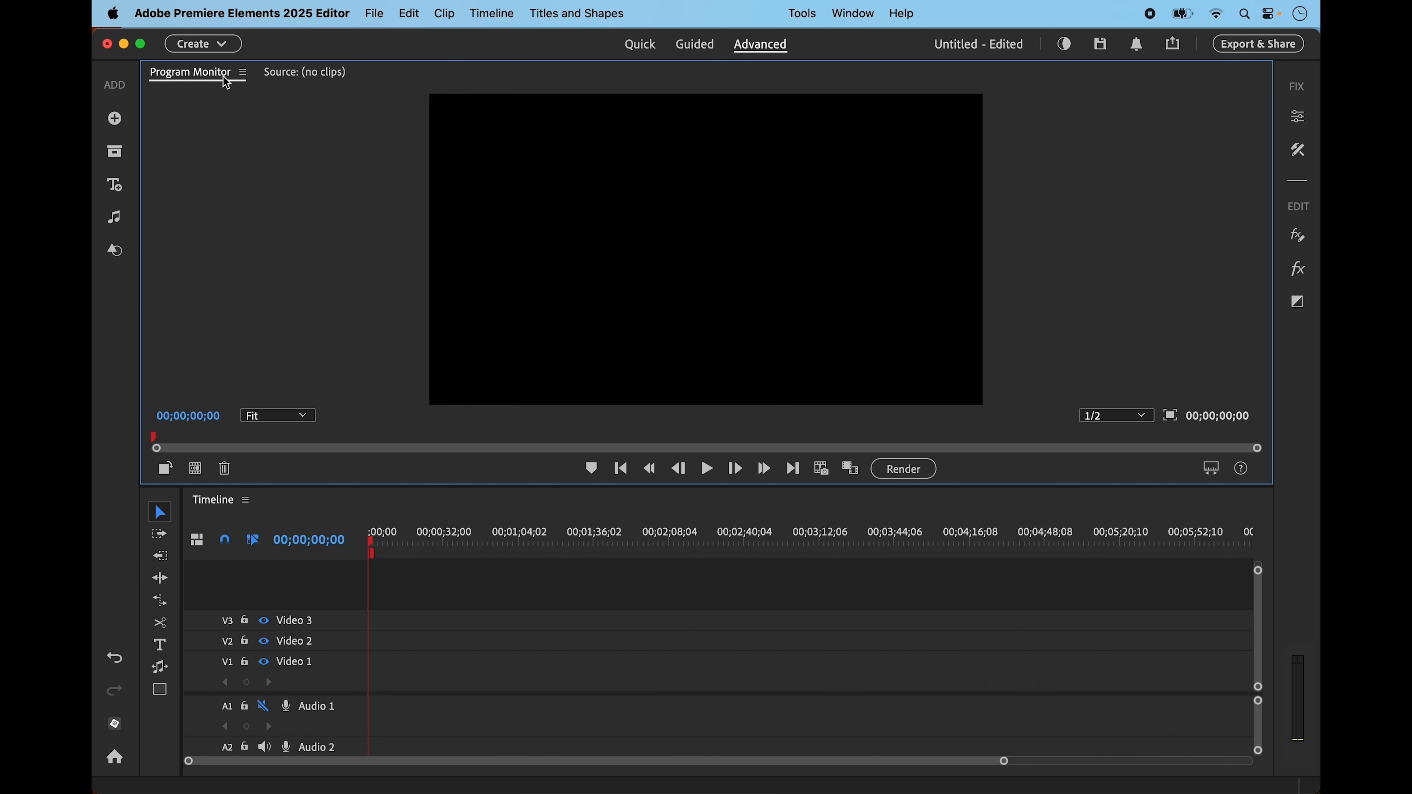
- Load DIV_6662.MOV from the project assets into the Source Monitor and mark a 10;12 selection ending at 00;50;34;24
left_click(116, 152)
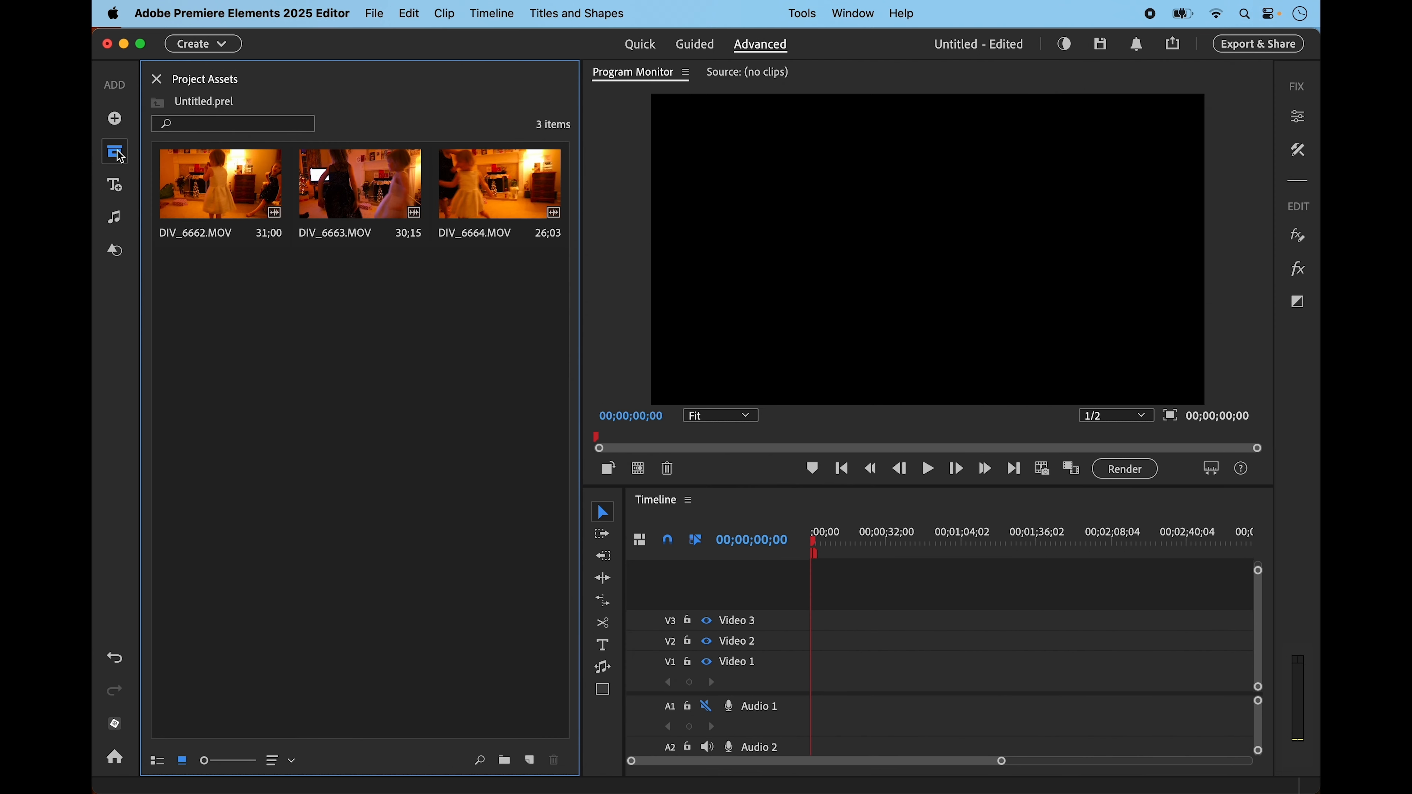
mouse_move(200, 244)
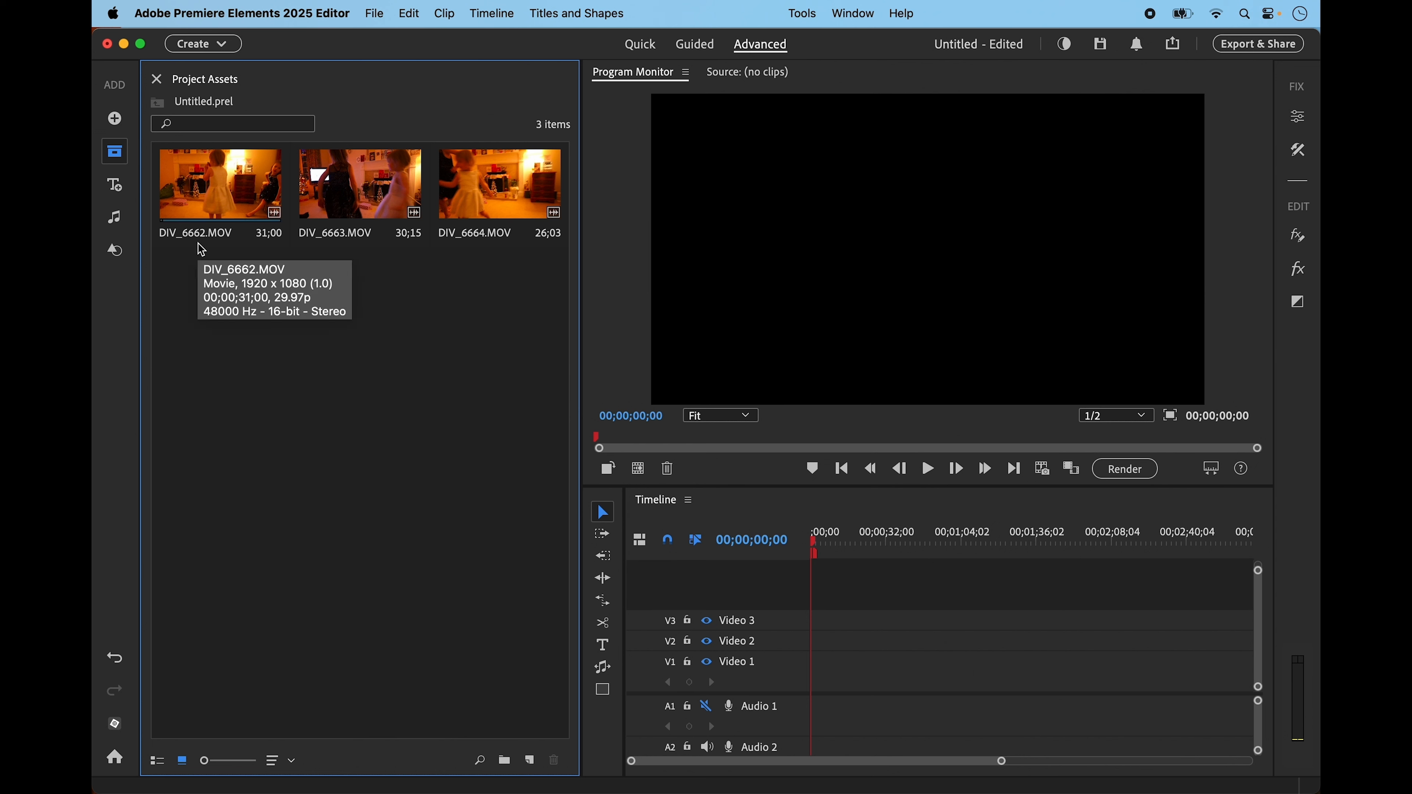
double_click(225, 168)
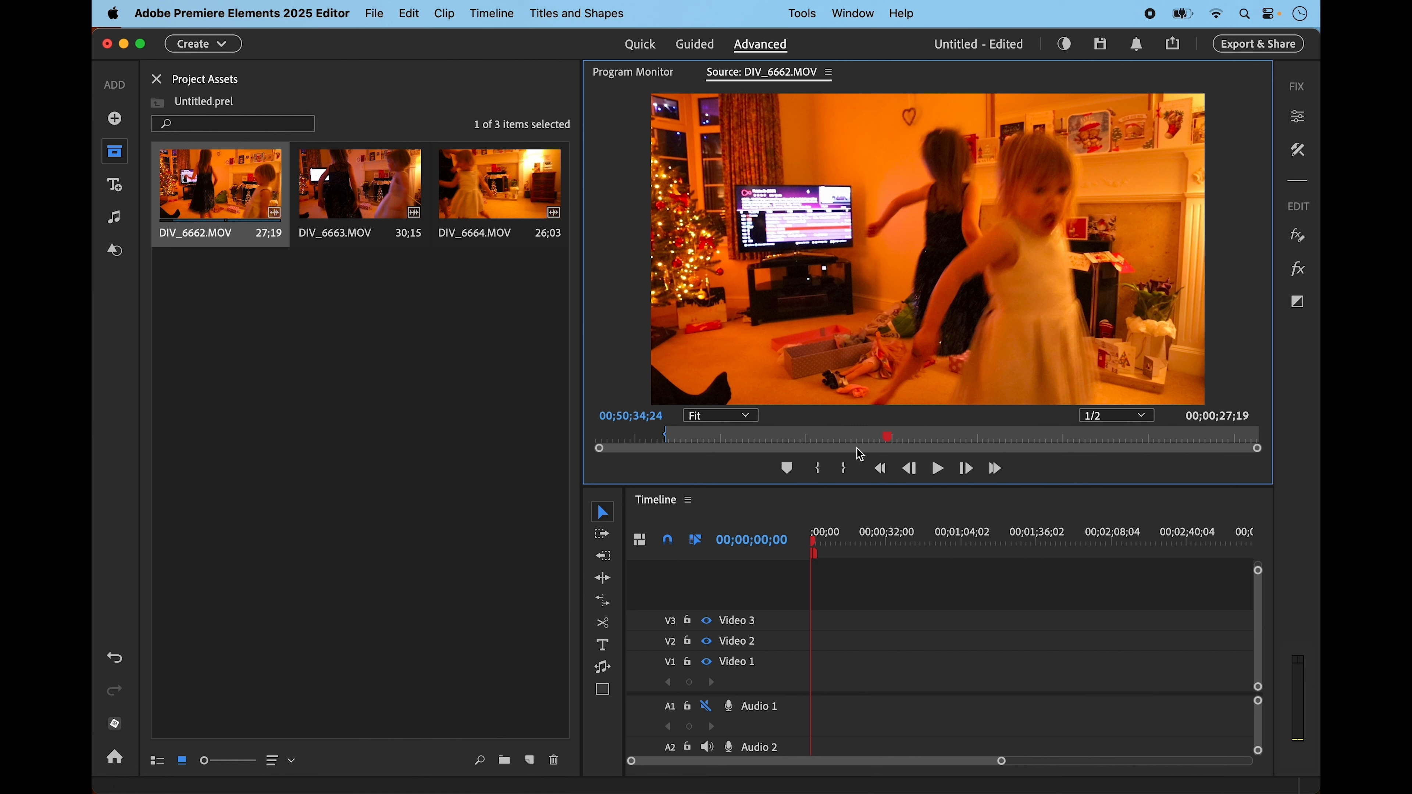
left_click(844, 469)
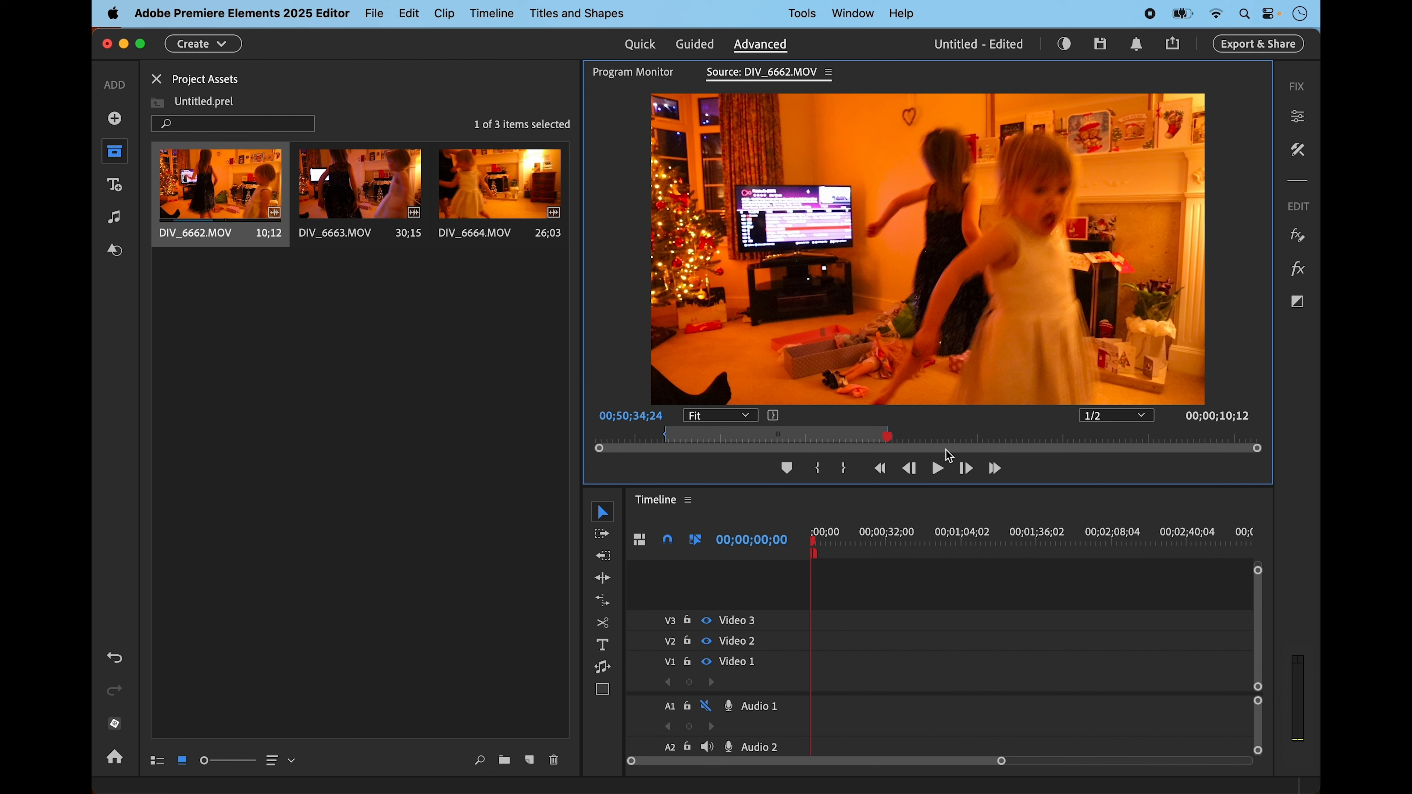
- Load DIV_6663.MOV into the Source Monitor and mark its in point at 00;50;52;02 and out point at 00;51;00;15
double_click(374, 197)
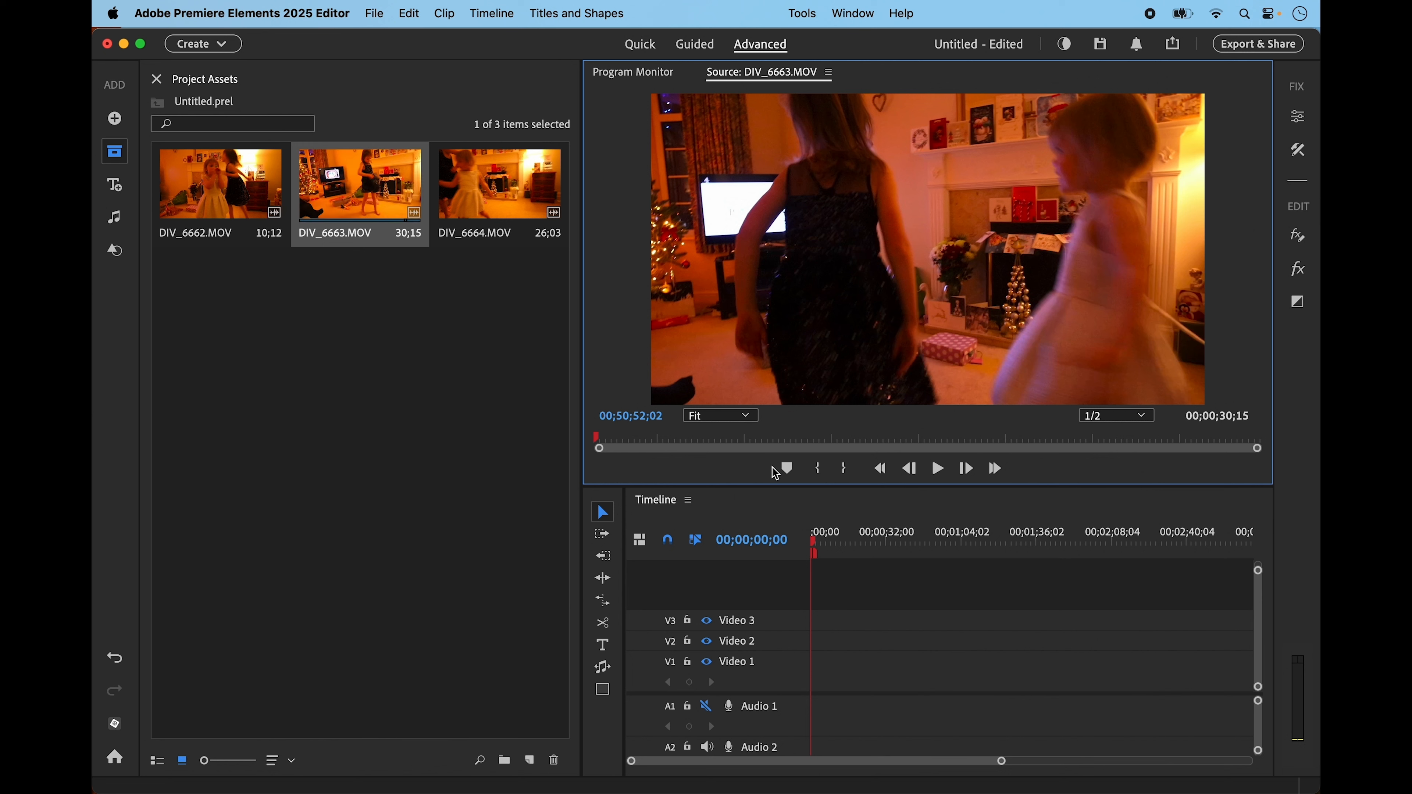
left_click(816, 468)
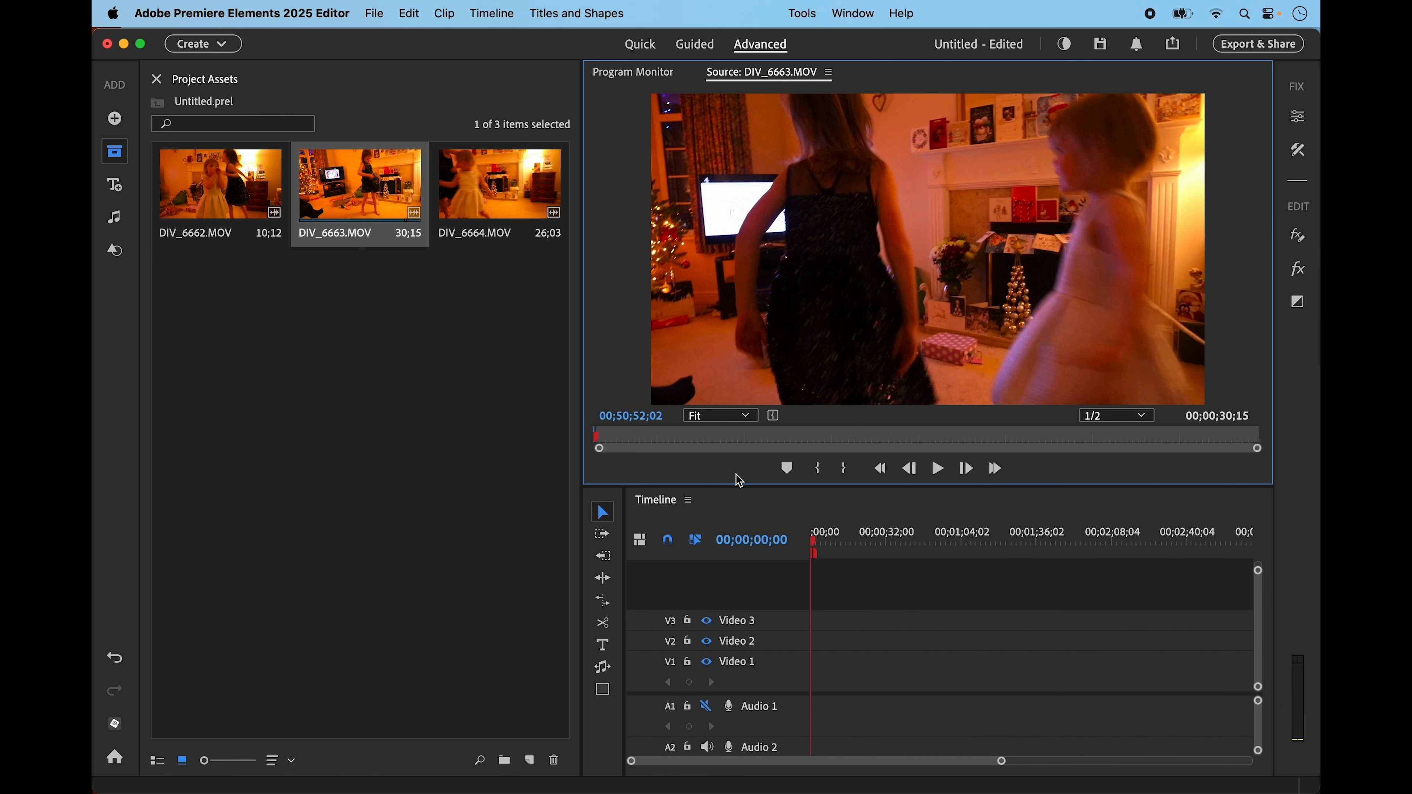
left_click(598, 443)
left_click_drag(599, 443, 782, 452)
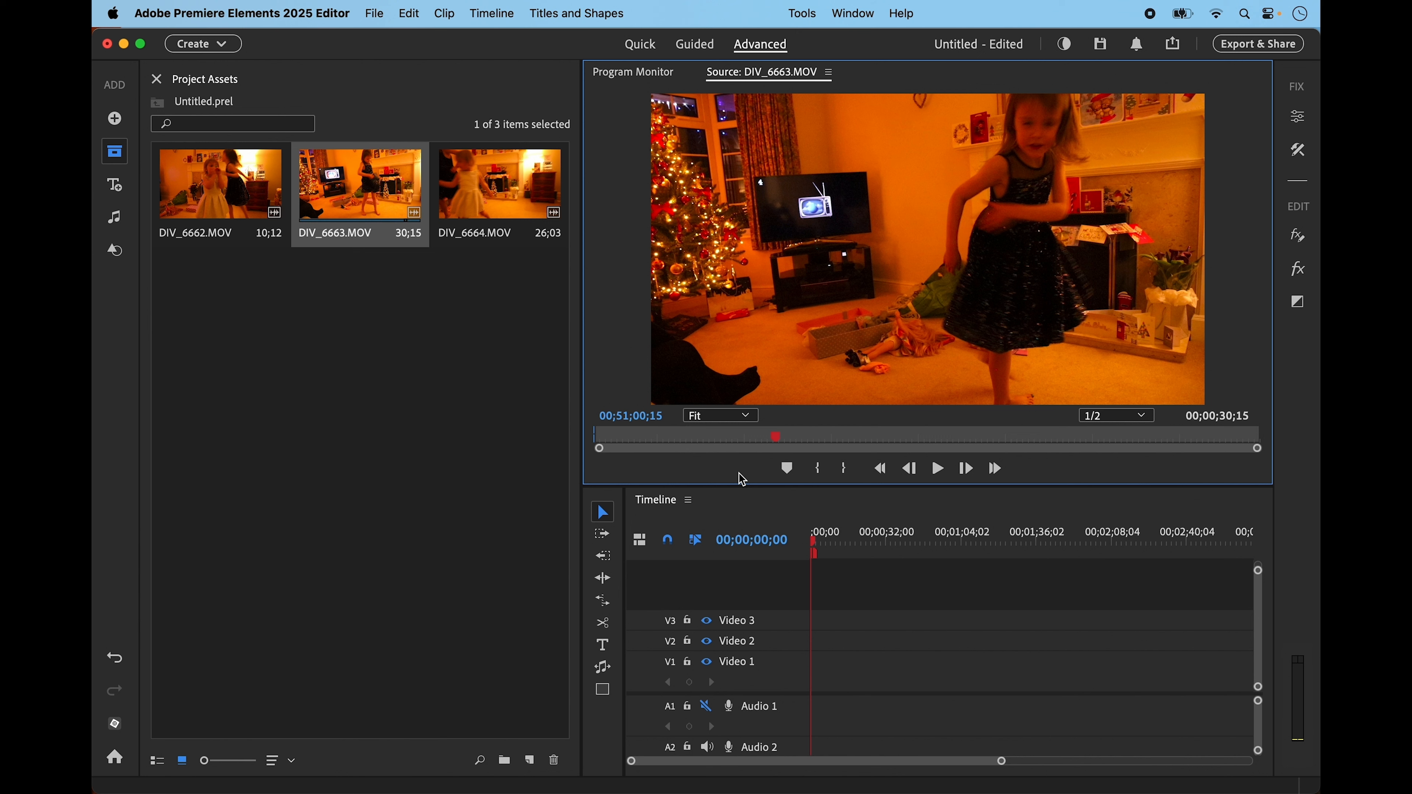
left_click(845, 470)
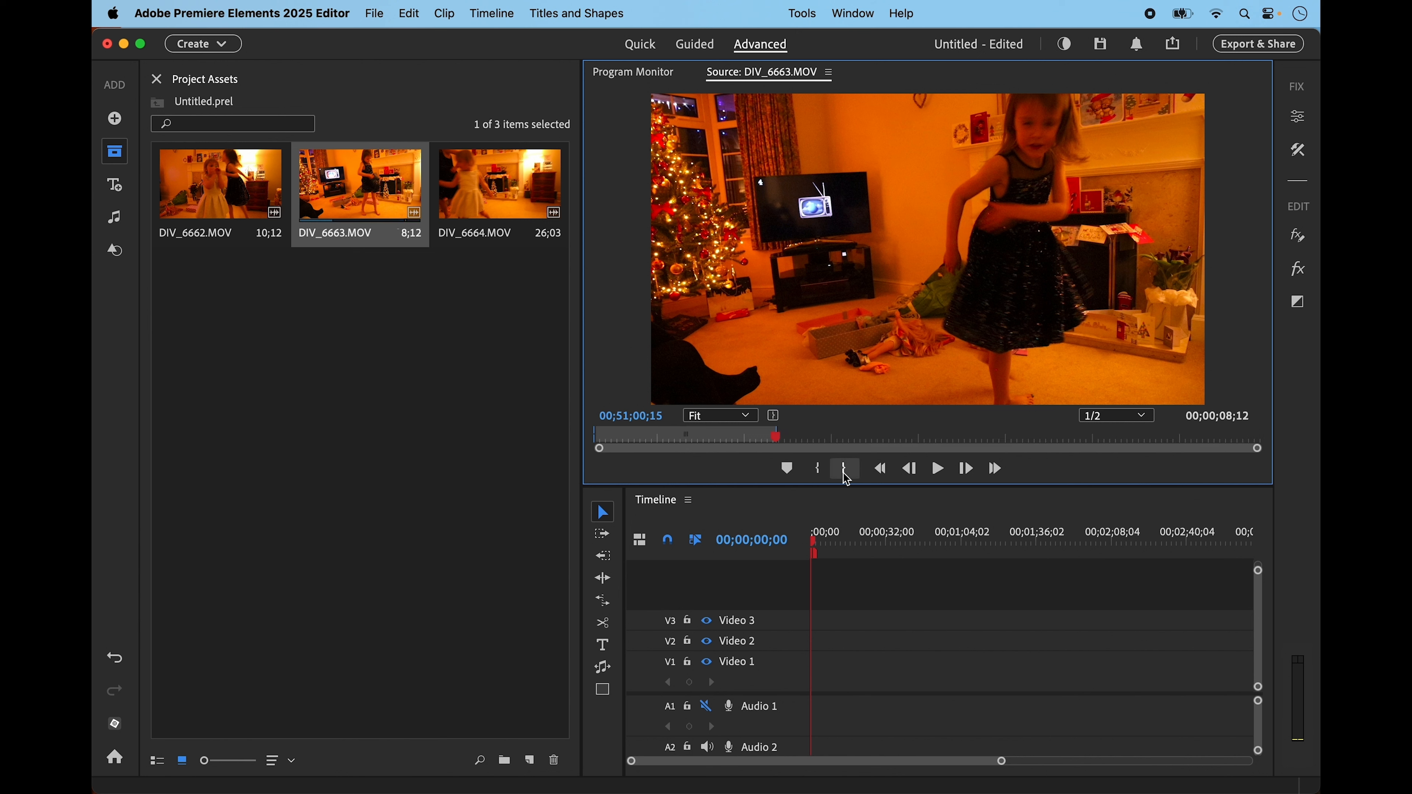
- Re-mark the DIV_6663.MOV source clip with an in point at 00;51;03;24 and an out point at 00;51;10;22
left_click(518, 176)
left_click_drag(517, 175, 727, 498)
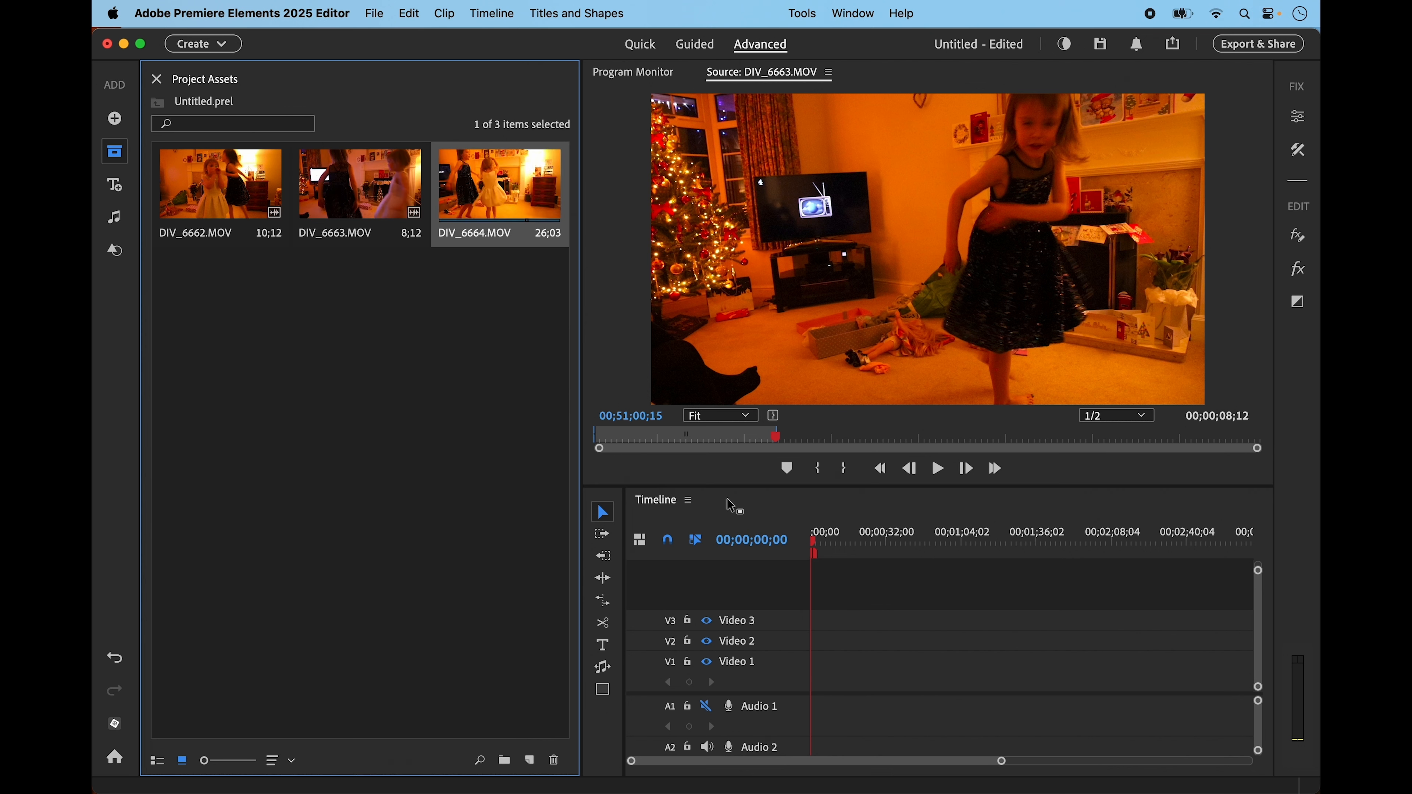
left_click_drag(780, 441, 847, 442)
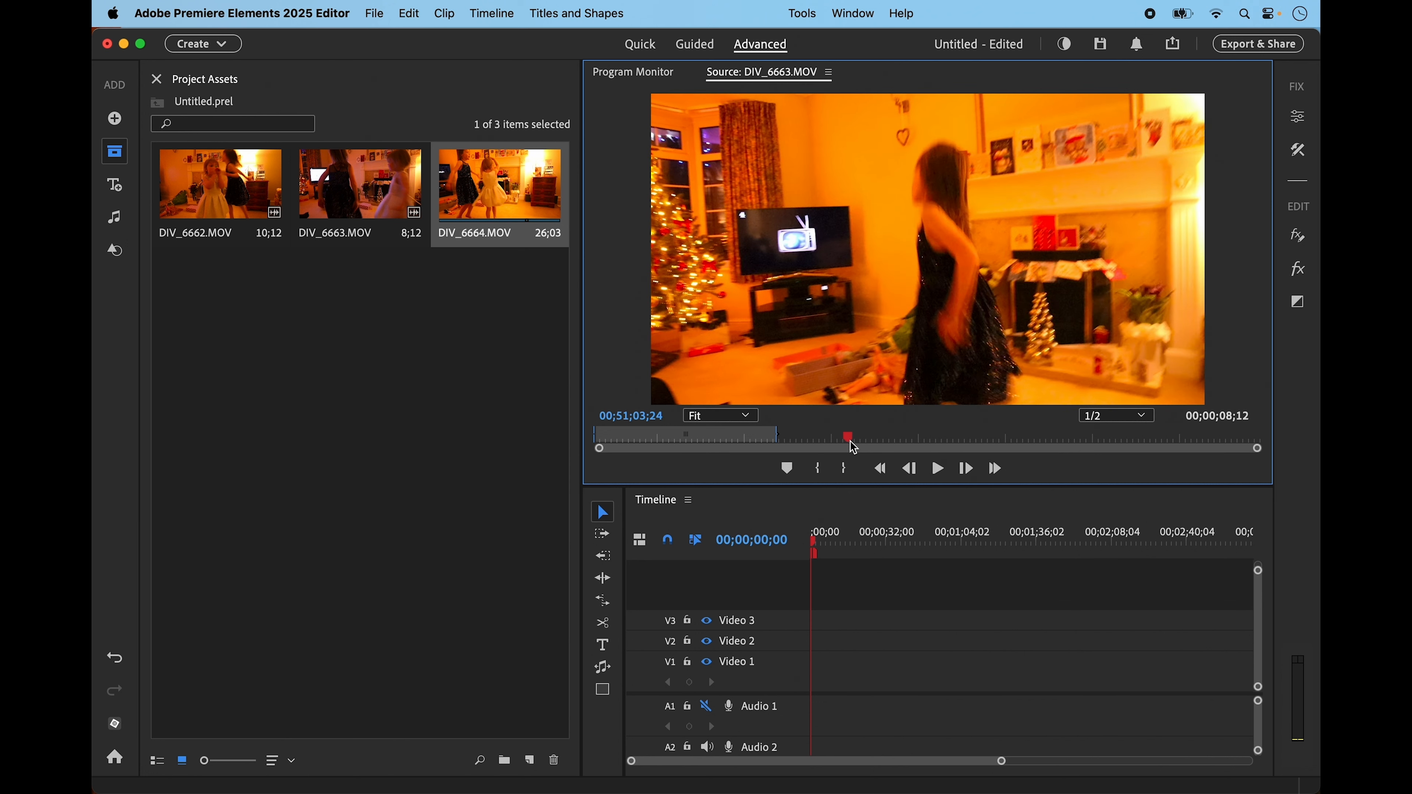
left_click(822, 469)
left_click_drag(846, 442, 998, 444)
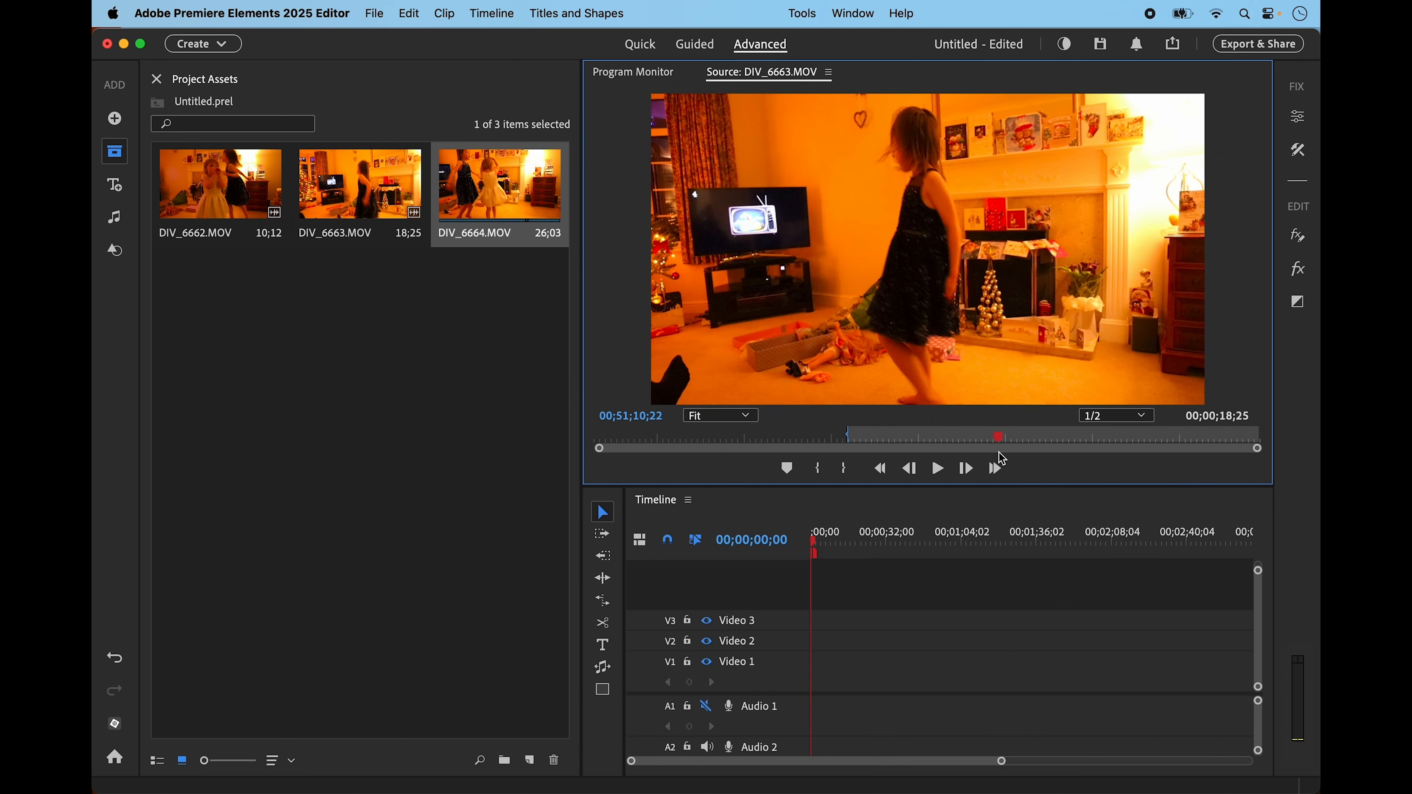
left_click(848, 473)
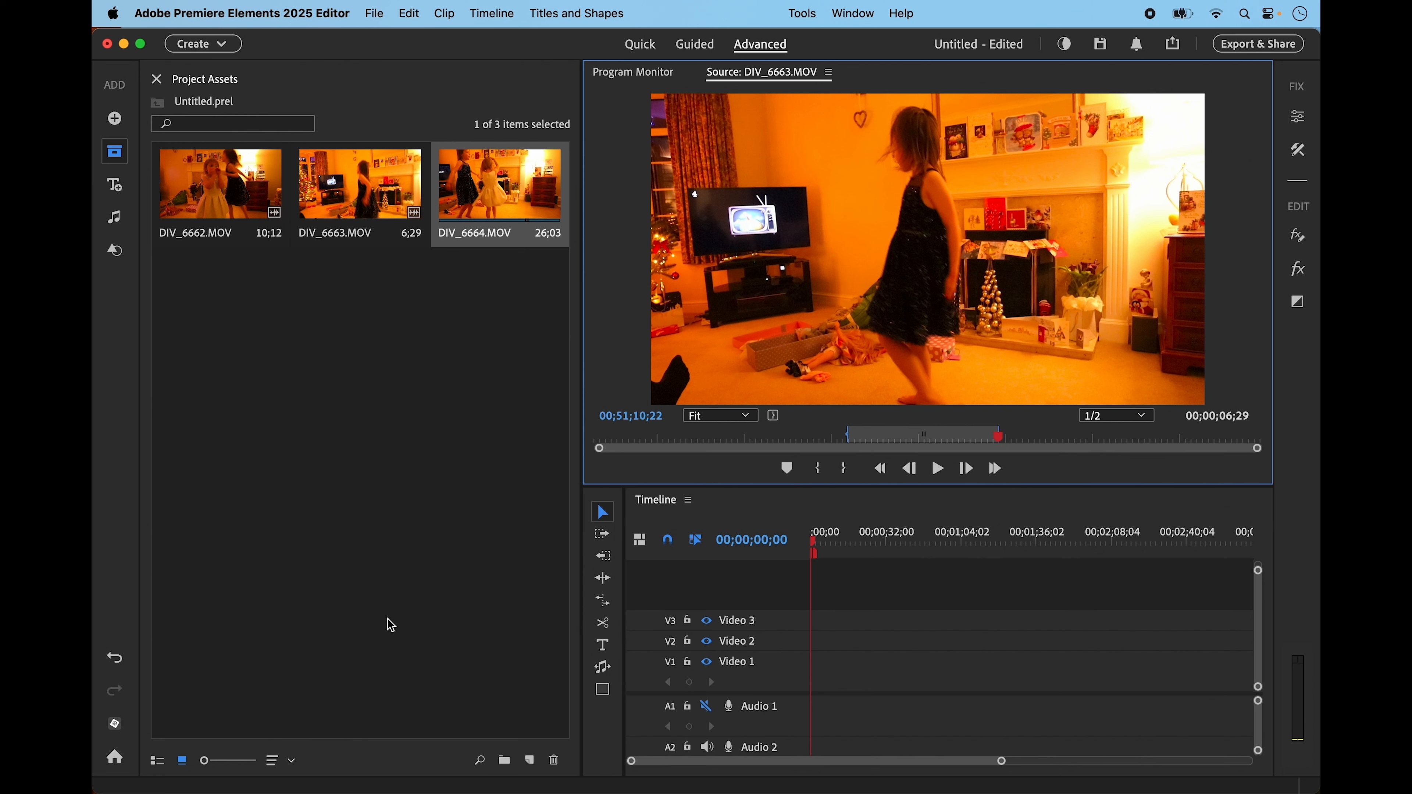
- Insert all three project clips one after another at the start of the Video 1 and Audio 1 tracks, and close the project assets
left_click(246, 195)
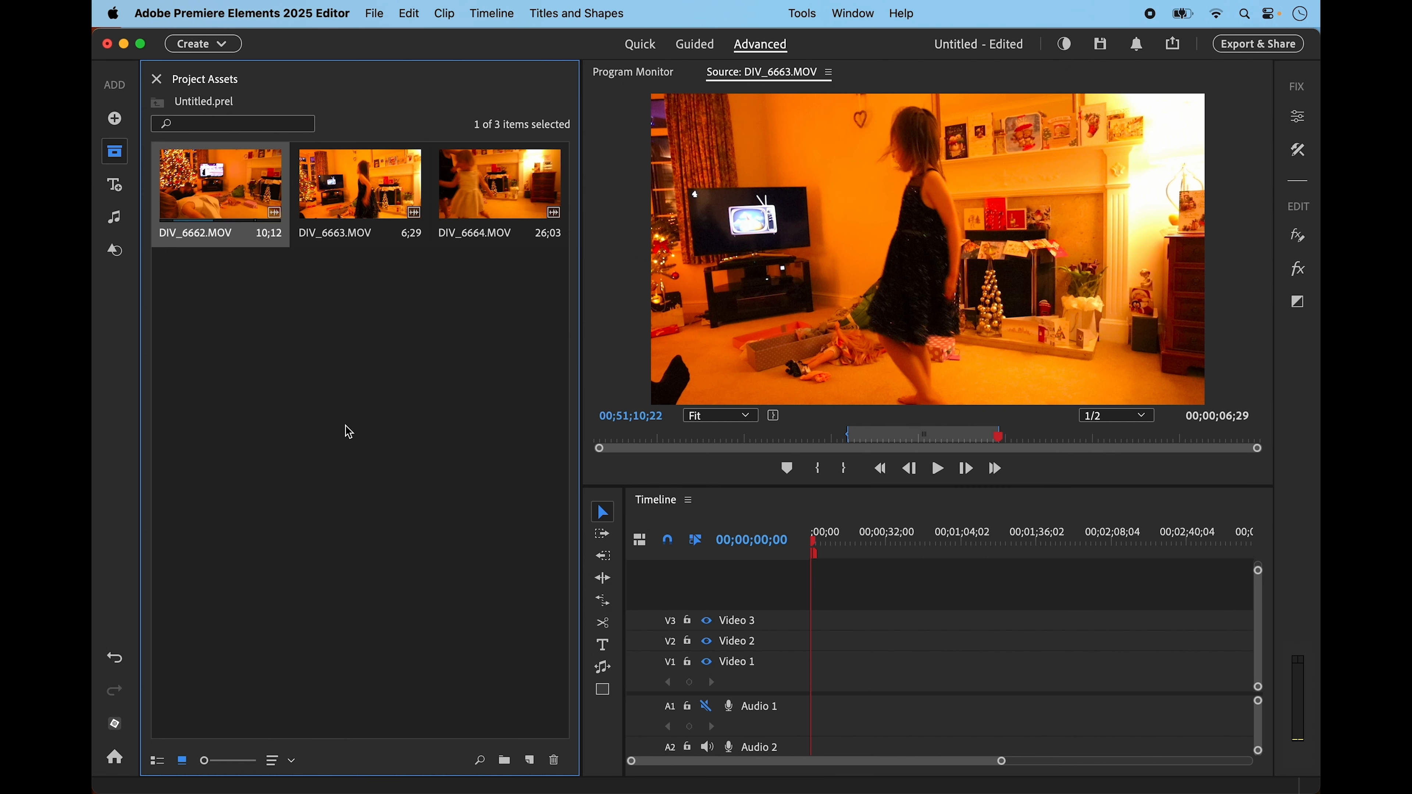
key("super+a")
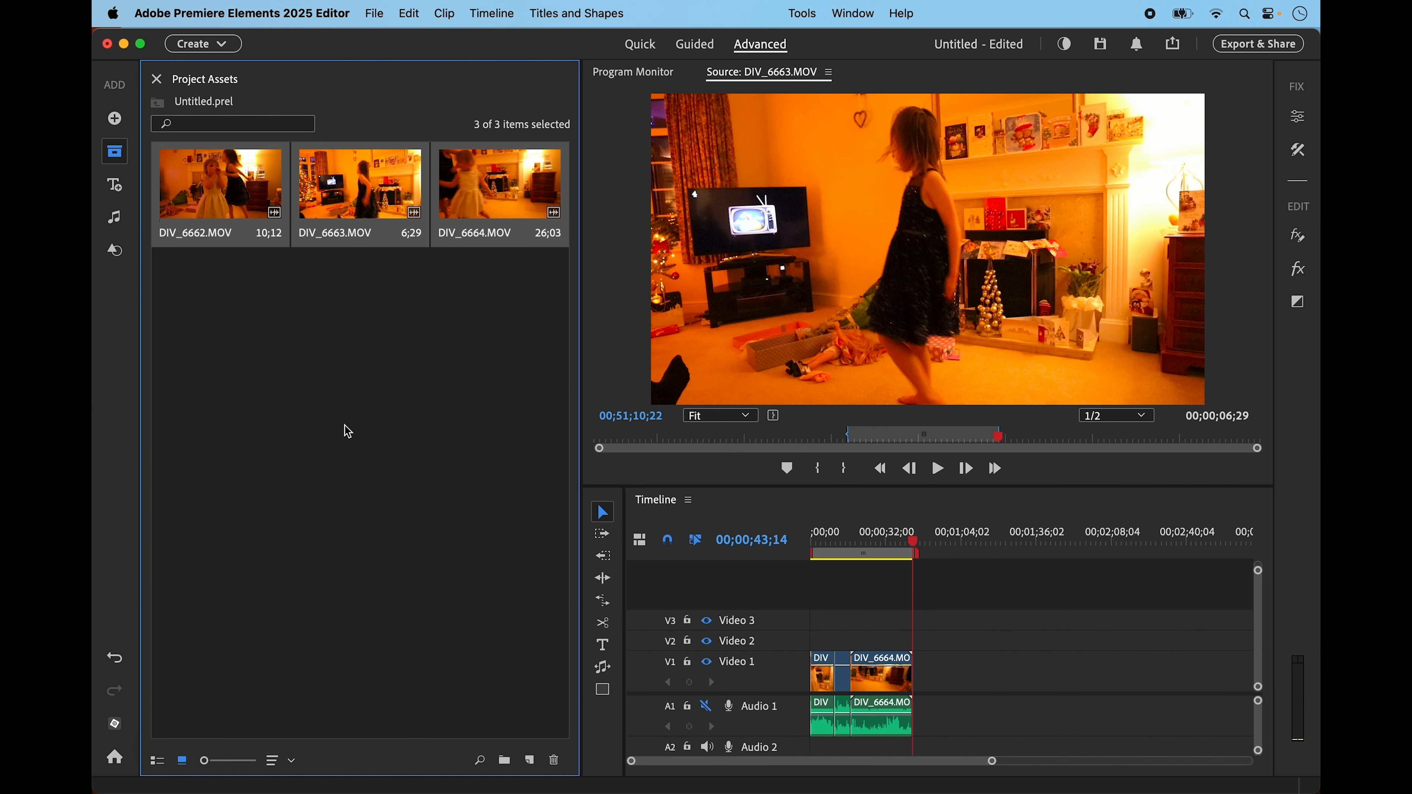
left_click(157, 80)
- Play the assembled timeline from the beginning in the Program Monitor, stop it and return the playhead to 00;00;00;00
left_click(193, 74)
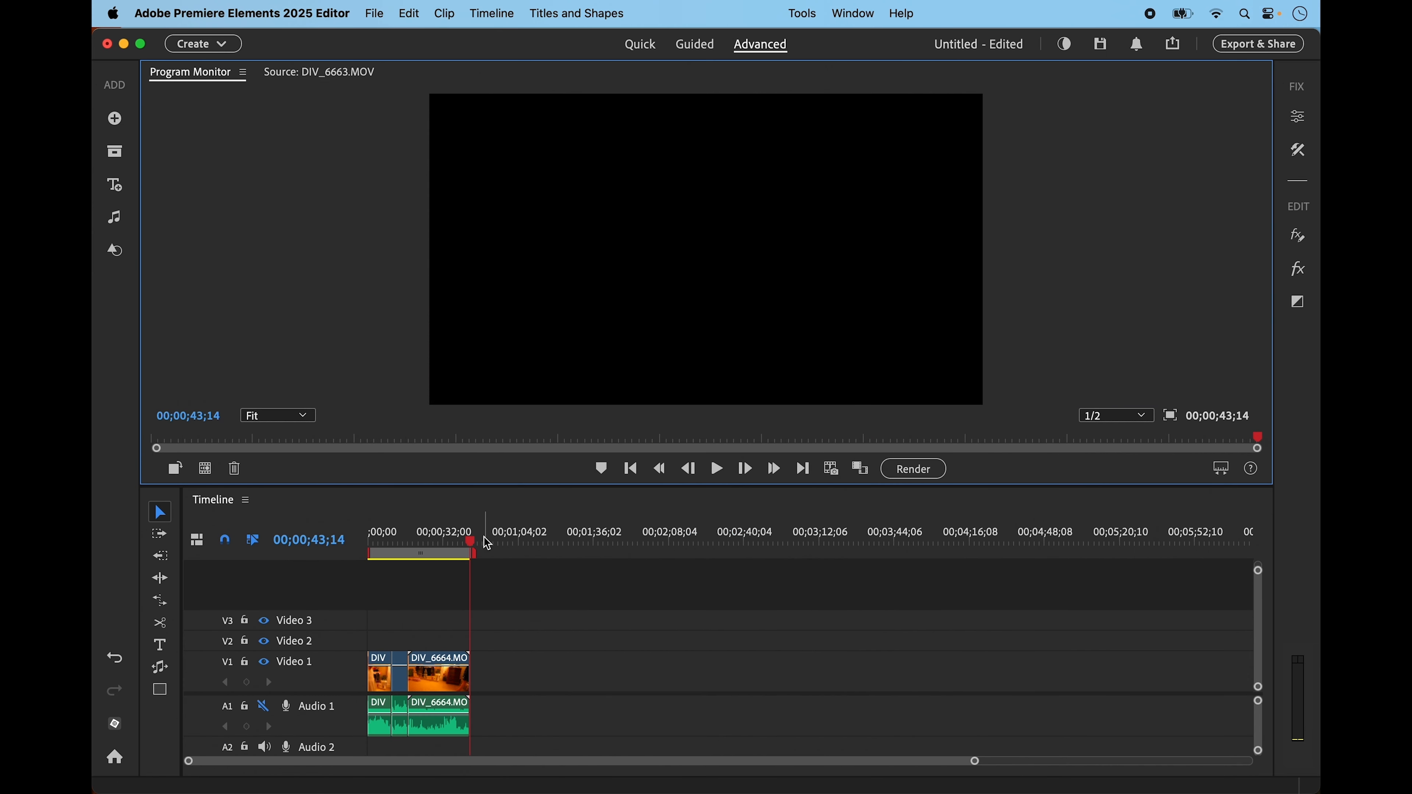
left_click_drag(478, 549, 364, 543)
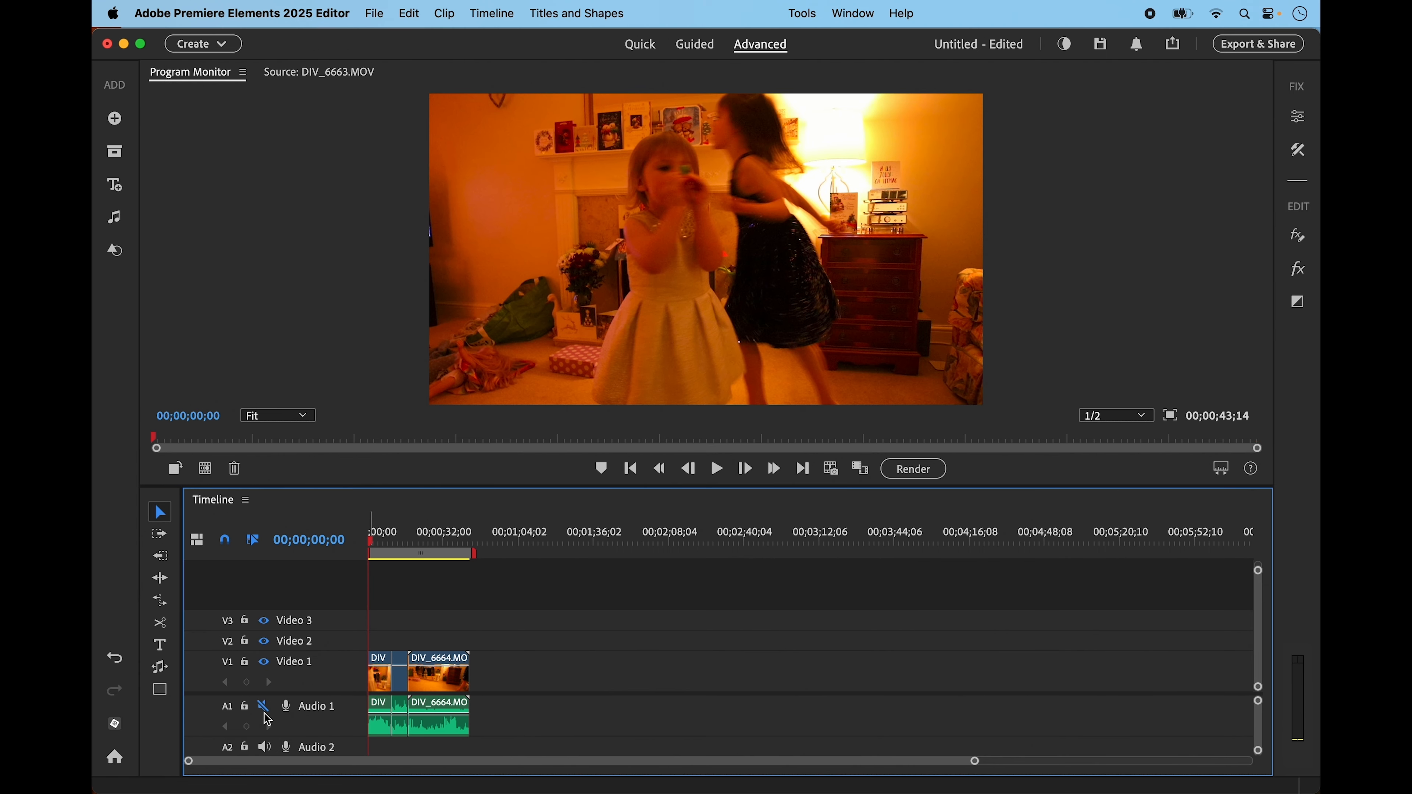
left_click(718, 472)
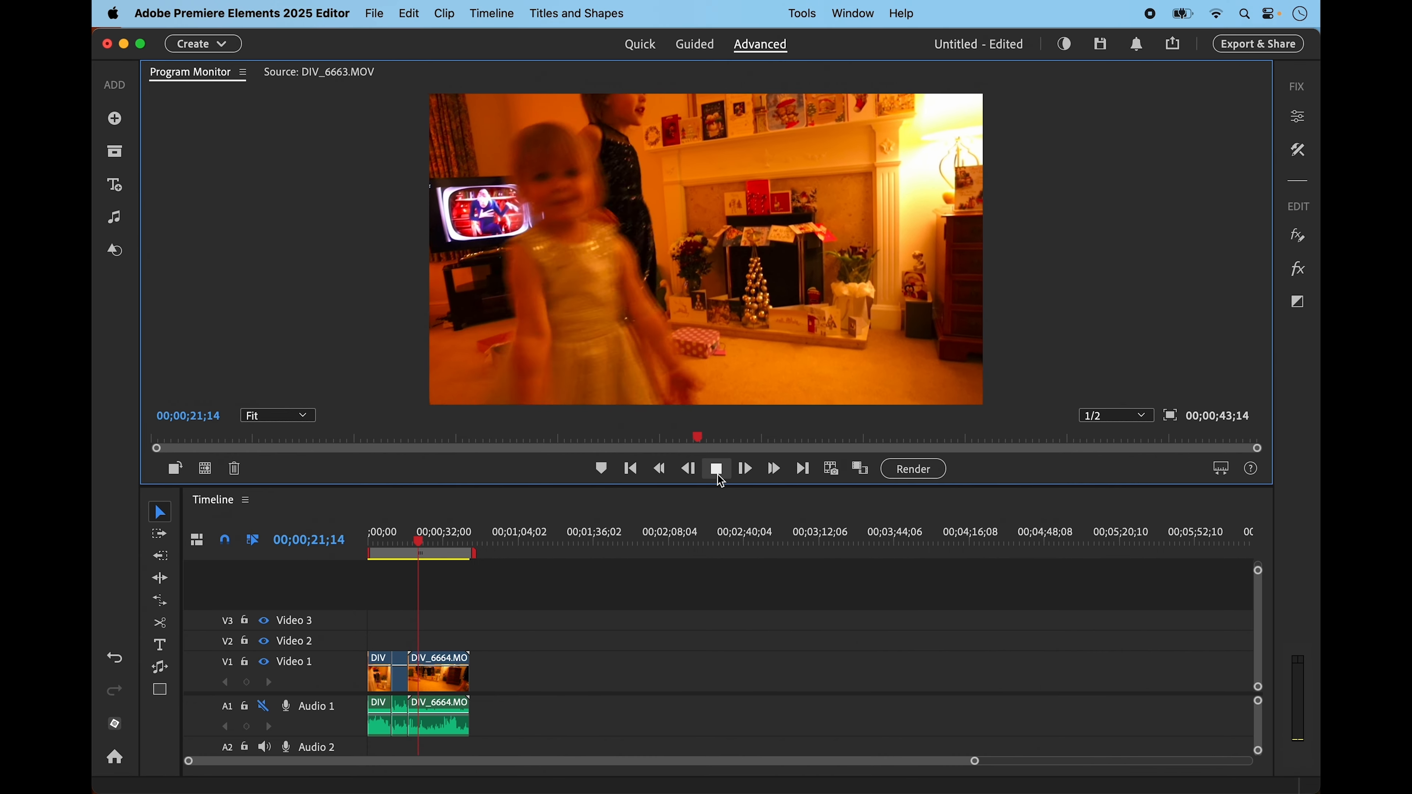
left_click(717, 471)
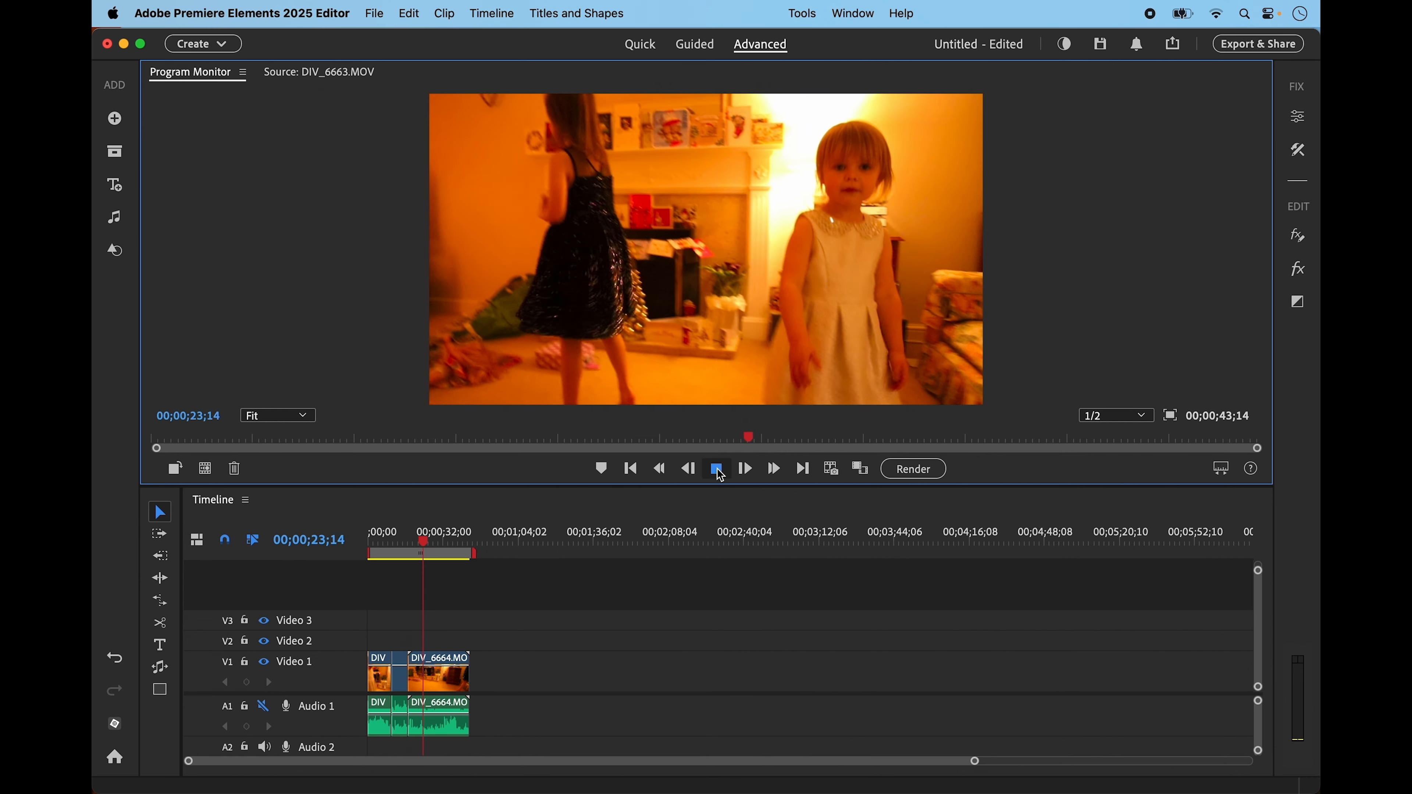
left_click(630, 471)
left_click(630, 482)
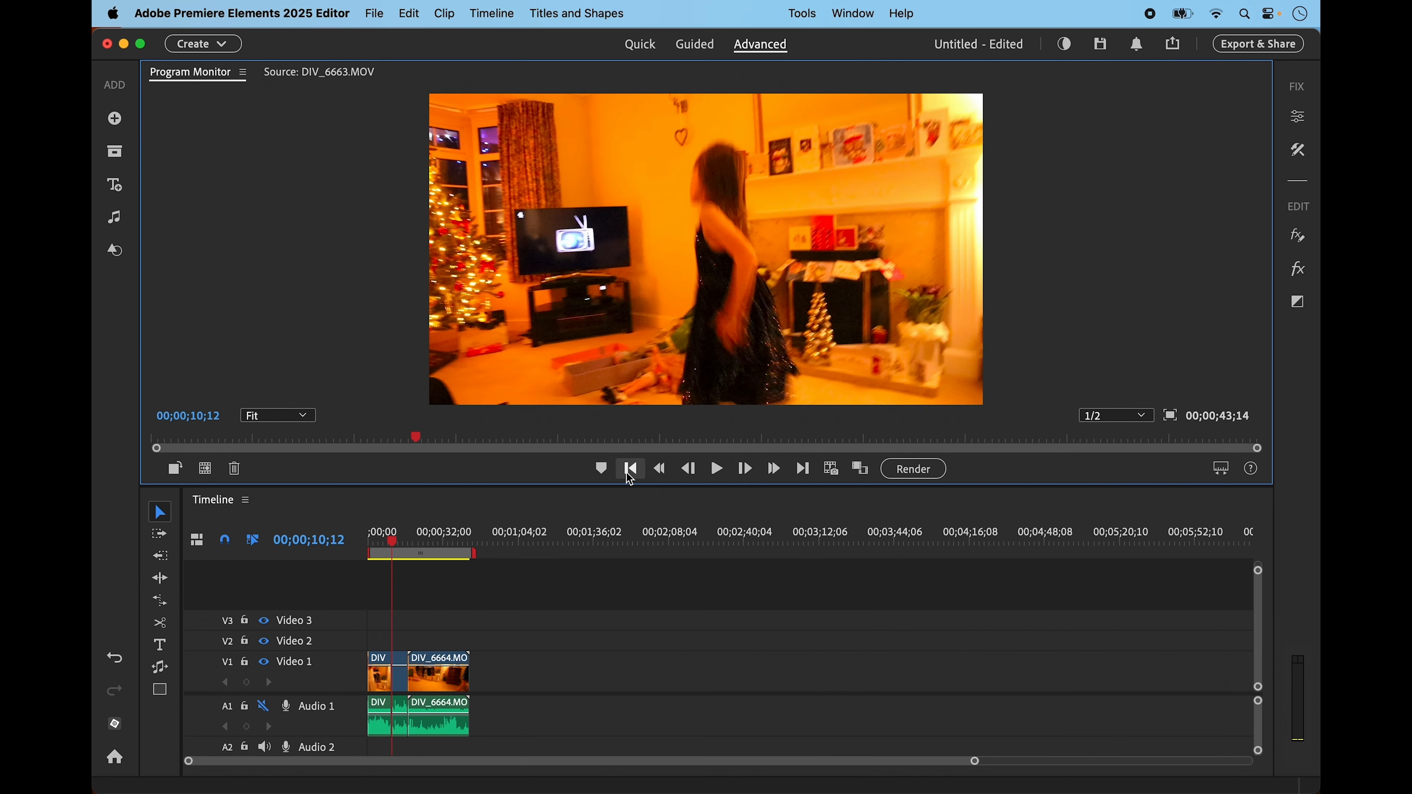
left_click(625, 473)
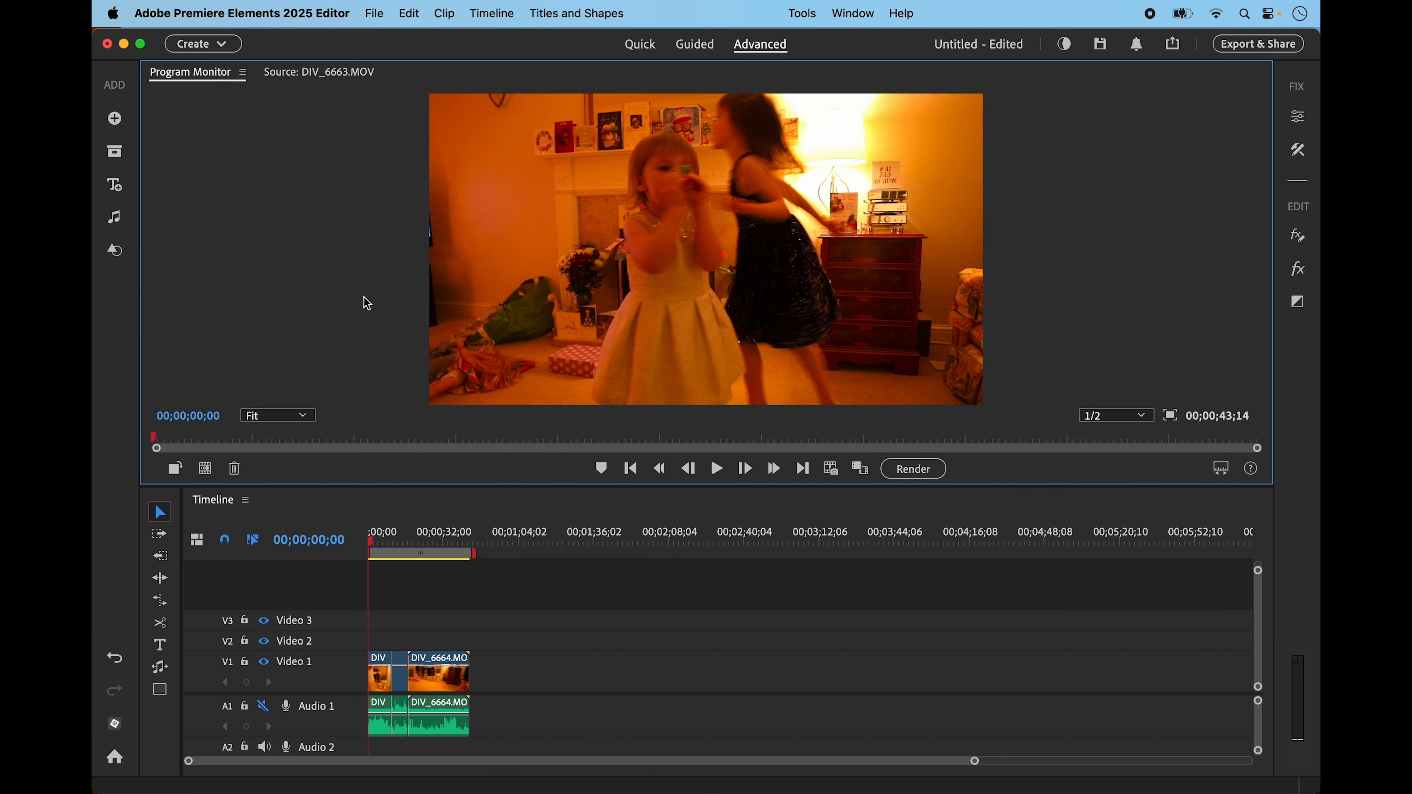
- Create an adjustment layer in the project assets and place it at the start of the Video 2 track
left_click(116, 158)
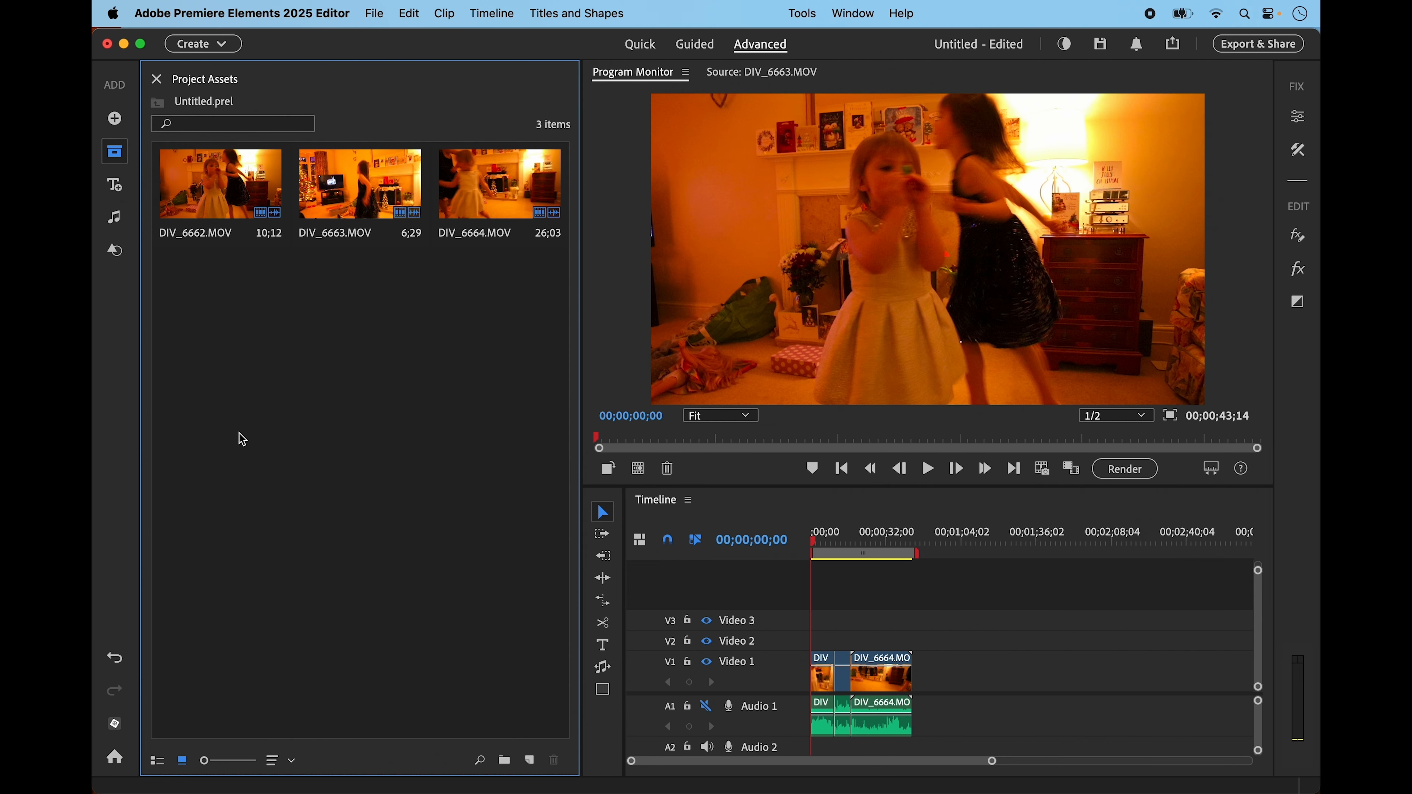
left_click(530, 761)
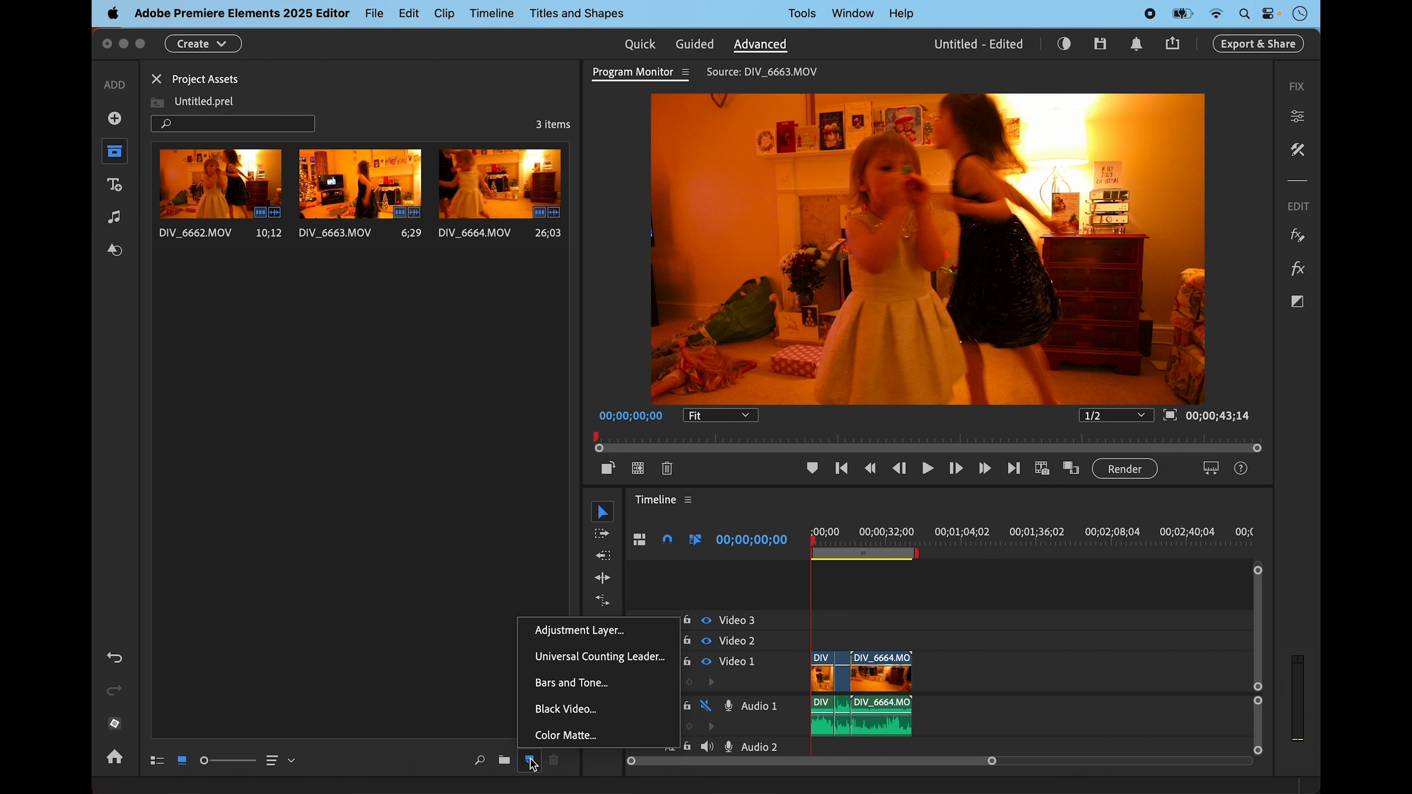
left_click(566, 633)
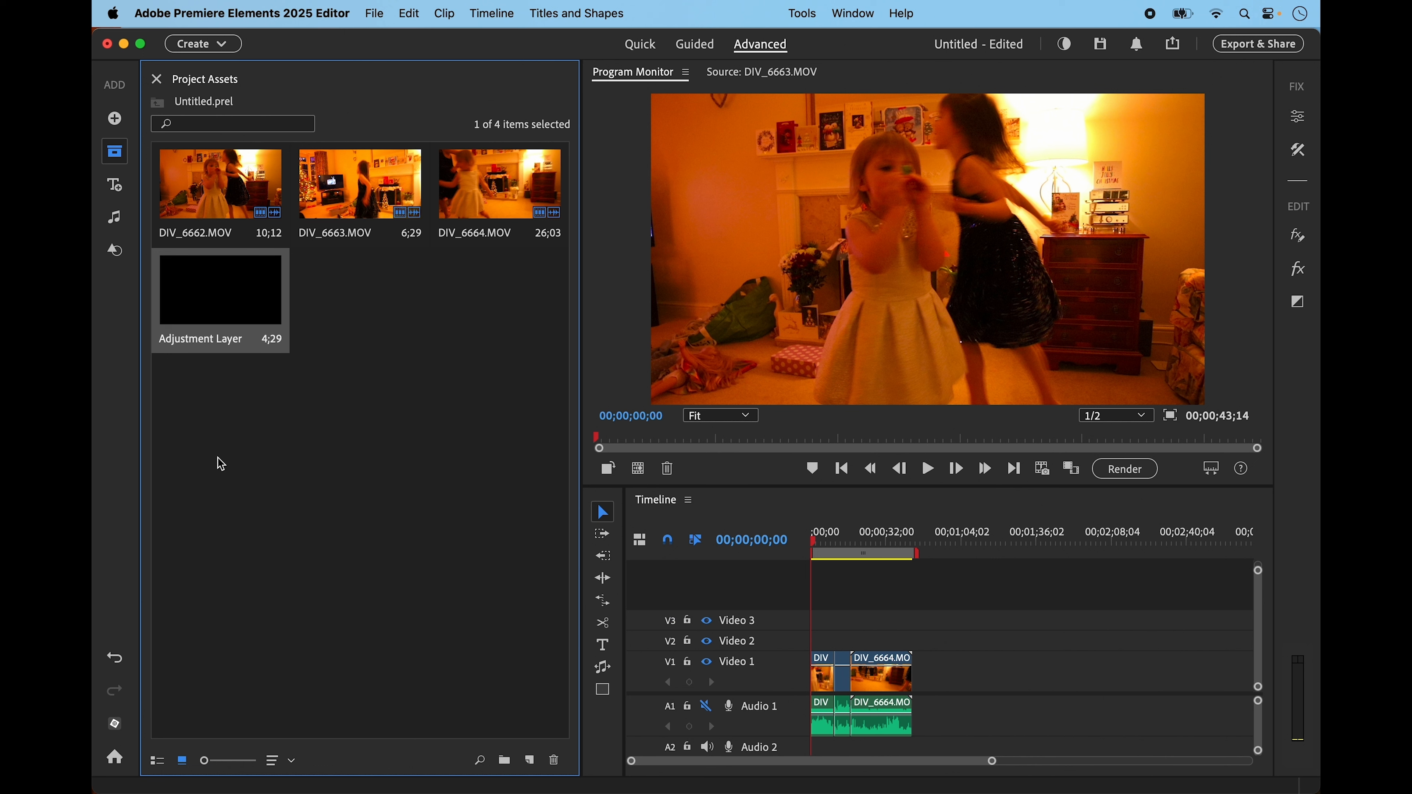
left_click(215, 283)
left_click_drag(215, 284, 810, 638)
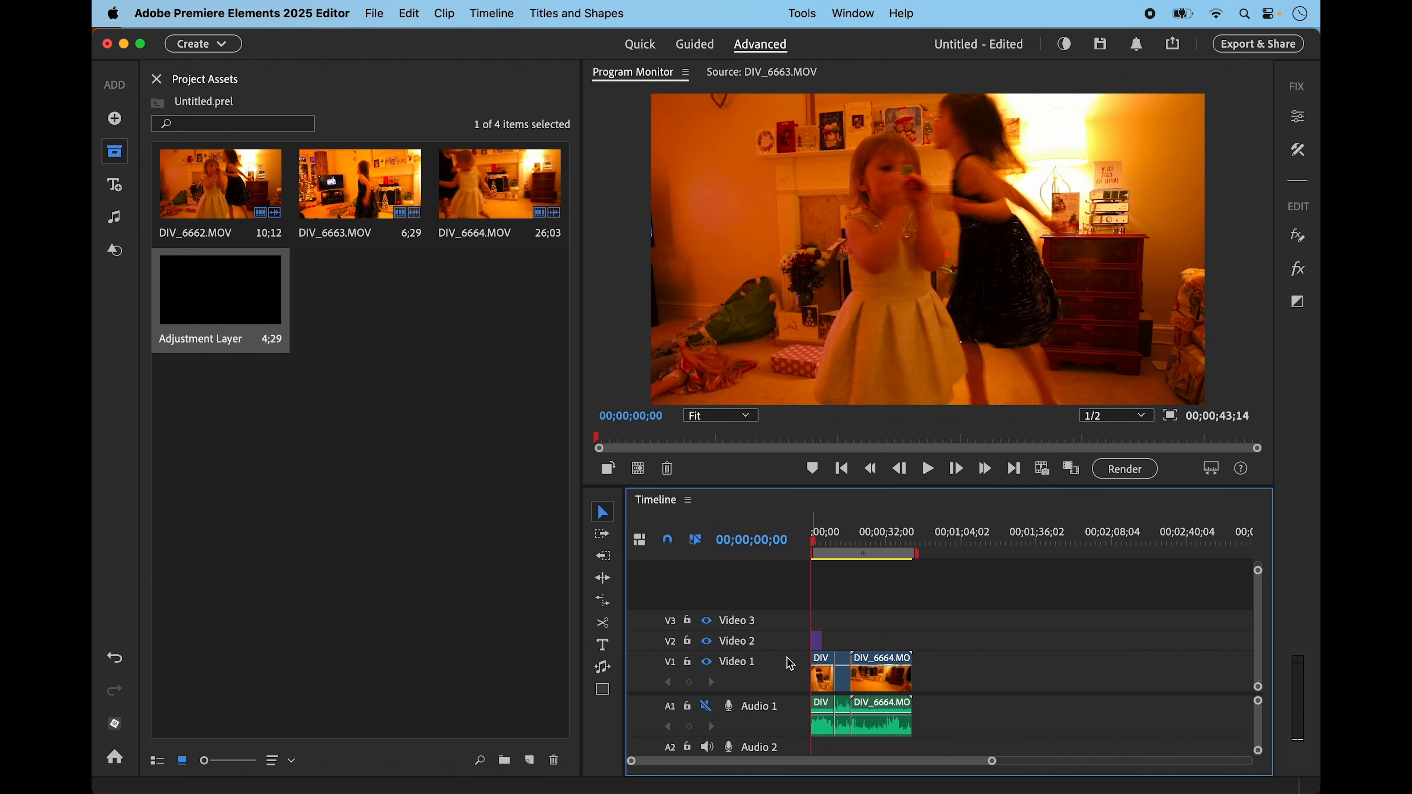
- Extend the adjustment layer on Video 2 to the end of the last clip at 00;00;43;14, and close the project assets
left_click(1013, 470)
left_click(1013, 471)
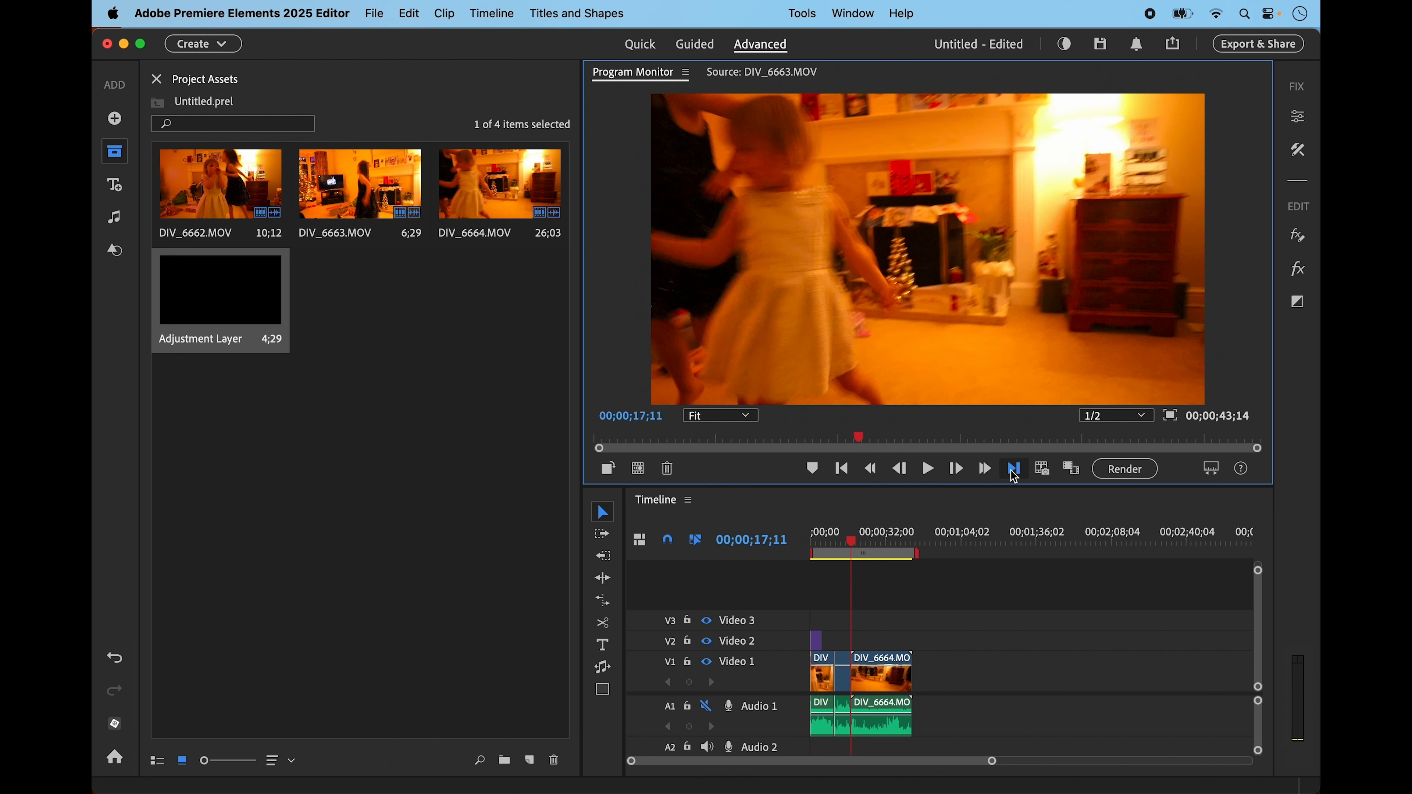
left_click(1013, 472)
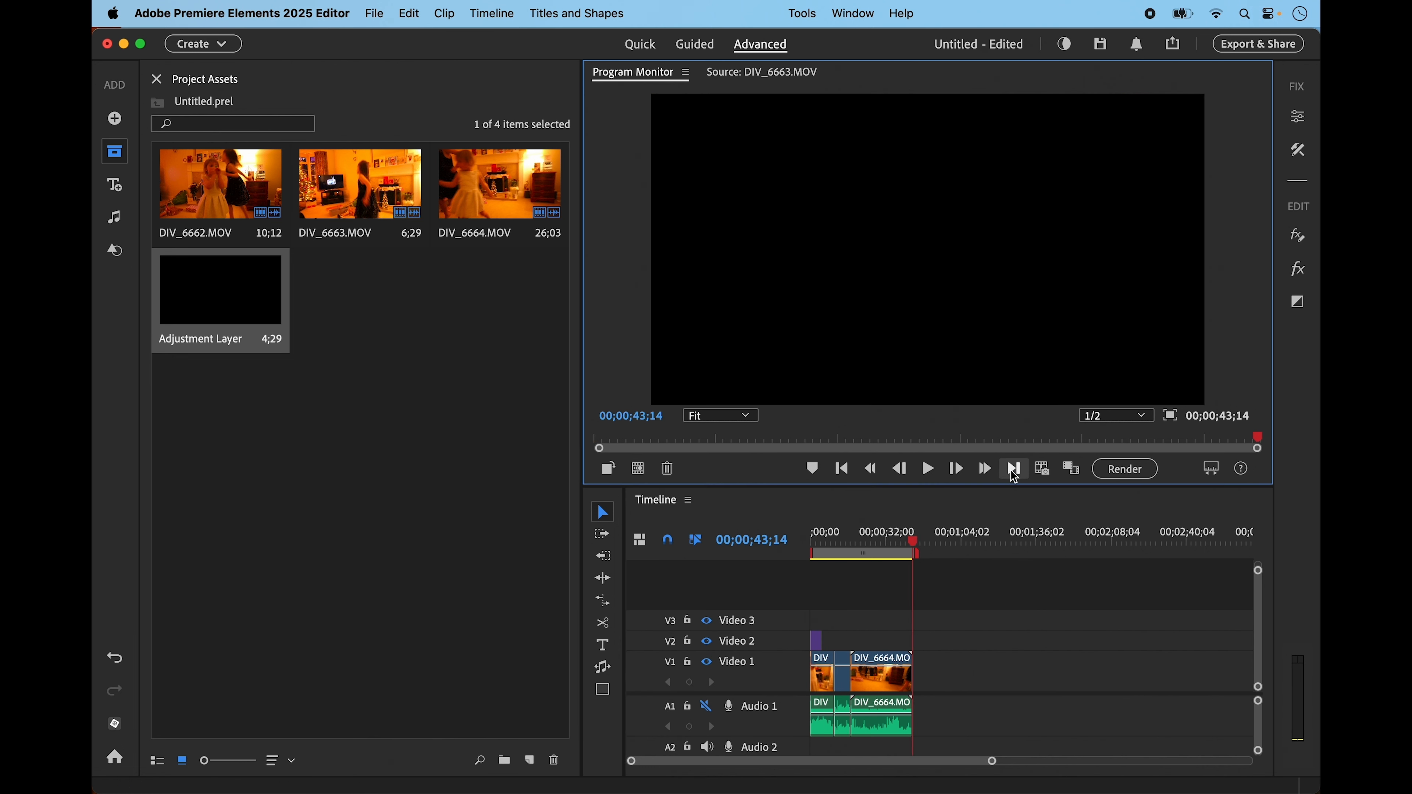
left_click(818, 641)
left_click_drag(818, 641, 905, 640)
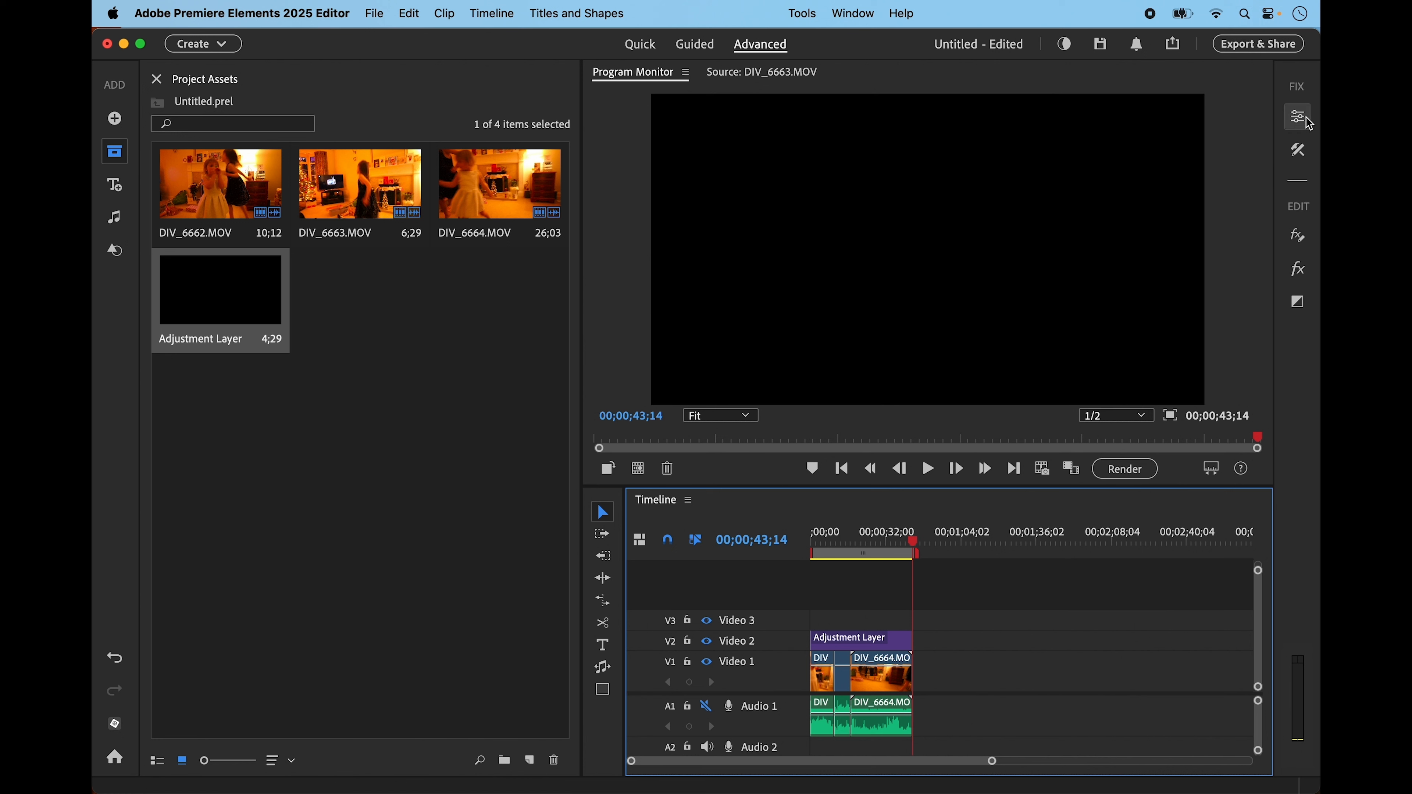
left_click(157, 81)
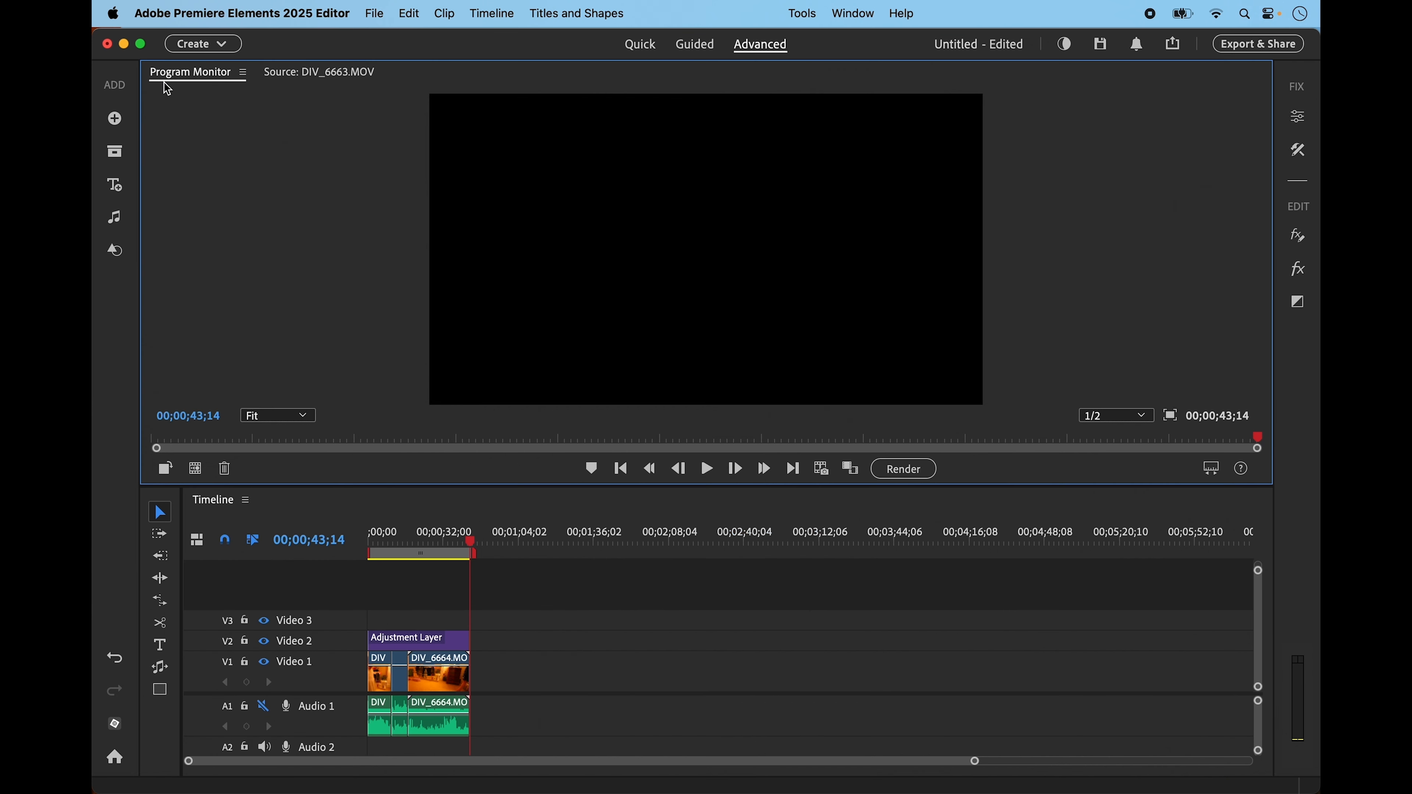
- Open the color adjustments of the adjustment layer on Video 2 and park the playhead at 00;00;32;26
left_click(1299, 118)
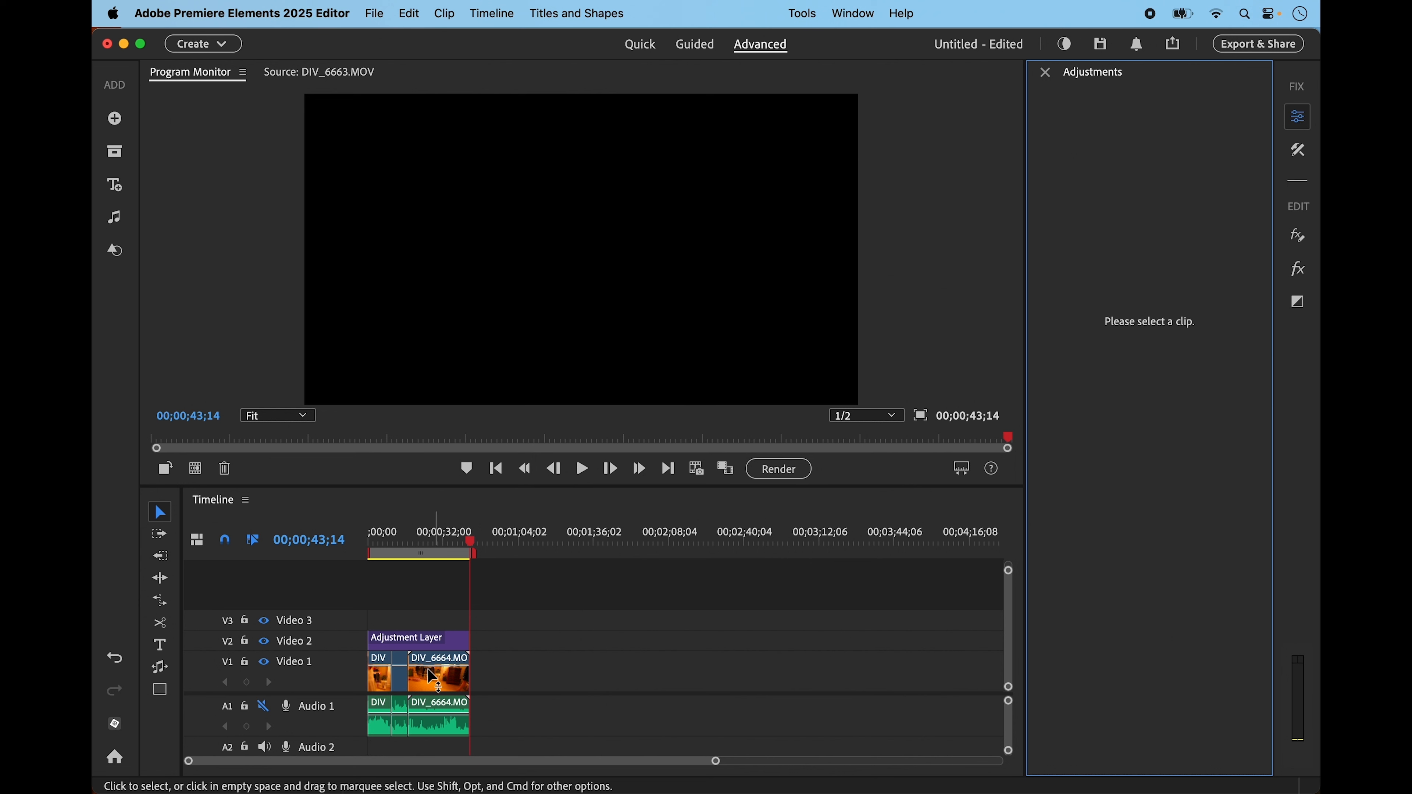
left_click(425, 648)
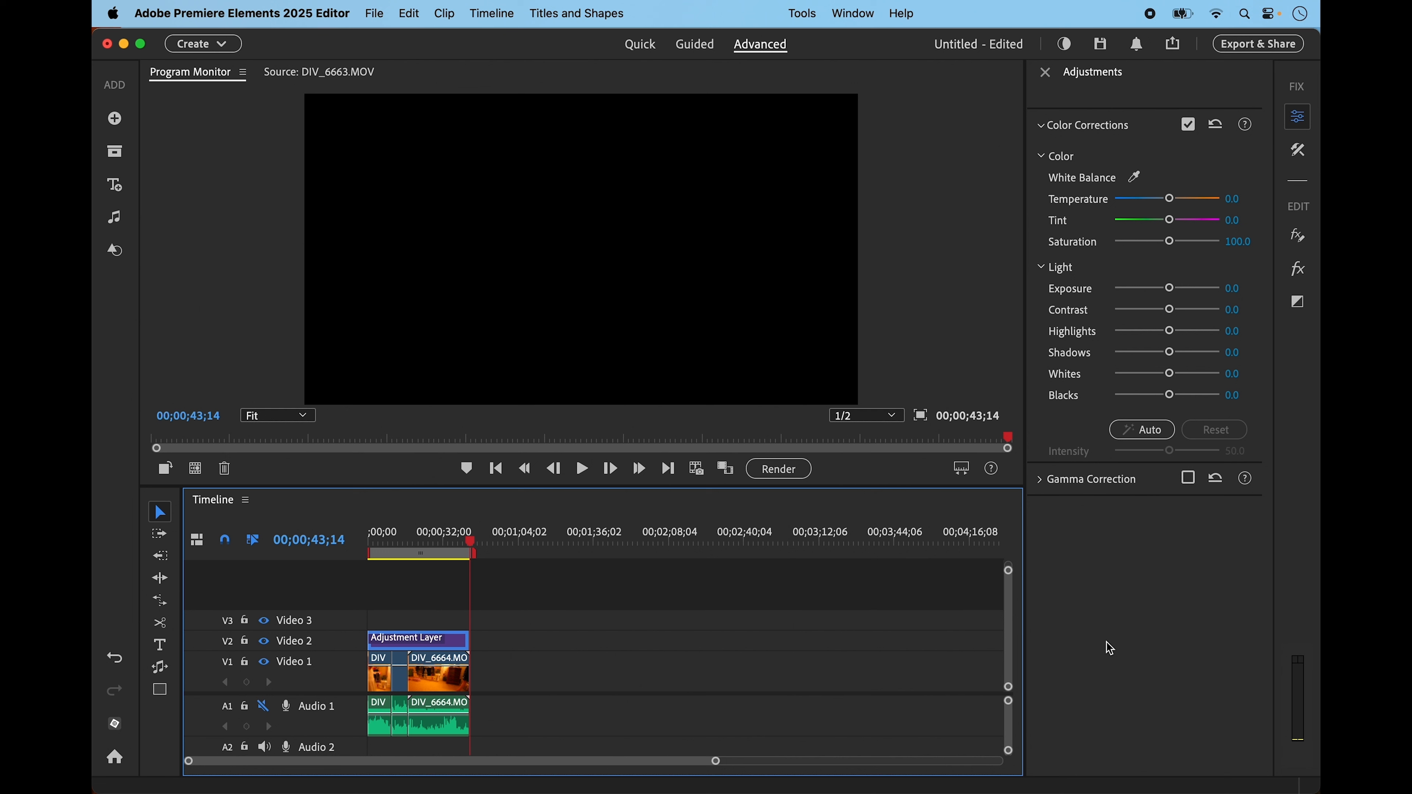
left_click(463, 542)
left_click_drag(464, 548, 445, 550)
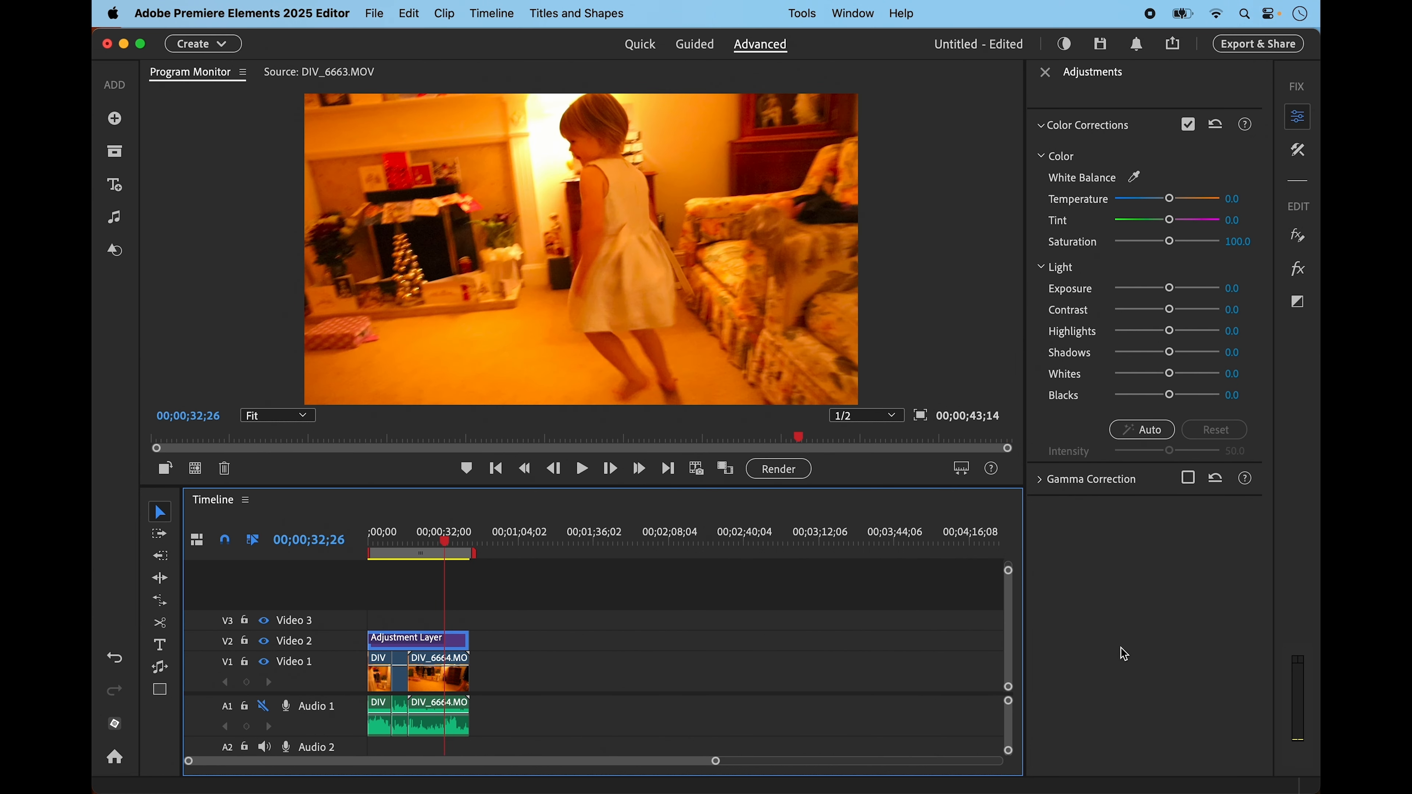
- Set the adjustment layer's color temperature to -143.0, beyond the slider's minimum
left_click(1173, 201)
left_click_drag(1174, 205, 1110, 210)
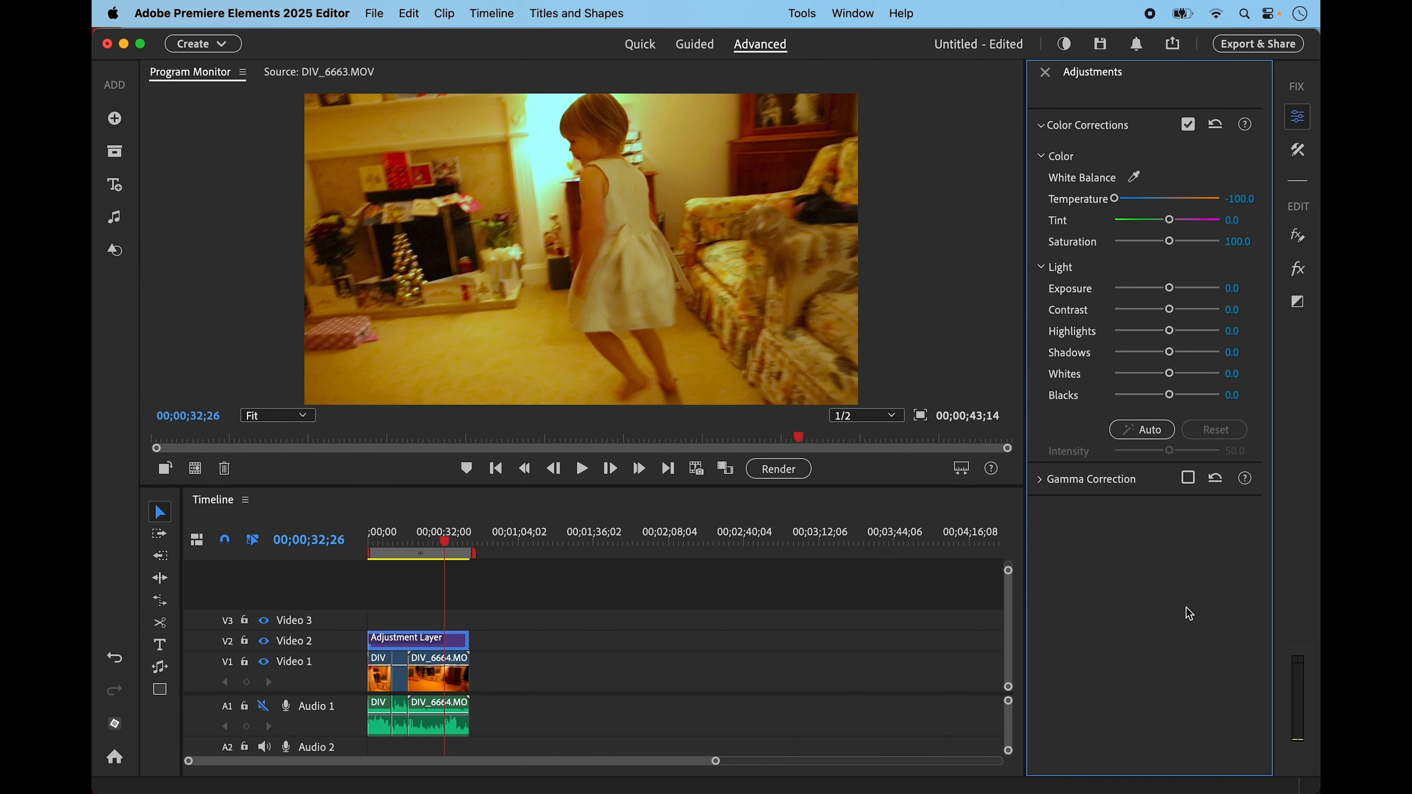
left_click(1239, 200)
key("Tab")
left_click(1248, 204)
left_click(1240, 200)
key("Tab")
left_click(1242, 202)
left_click_drag(1243, 201, 1217, 202)
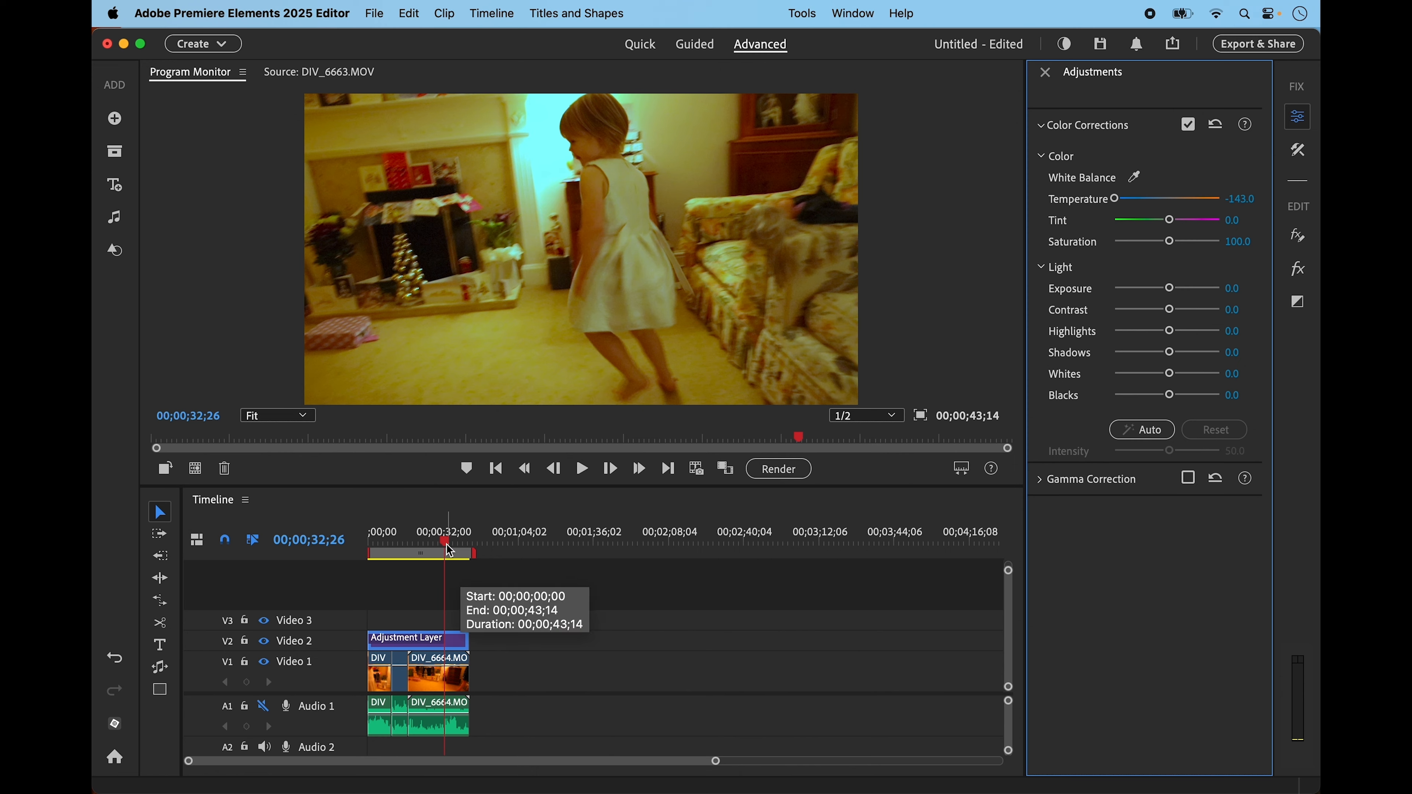
- Raise the adjustment layer's exposure to 0.9 with the playhead at 00;00;28;20, and play the corrected footage
mouse_move(451, 550)
left_mouse_down()
mouse_move(378, 554)
mouse_move(441, 566)
left_mouse_up()
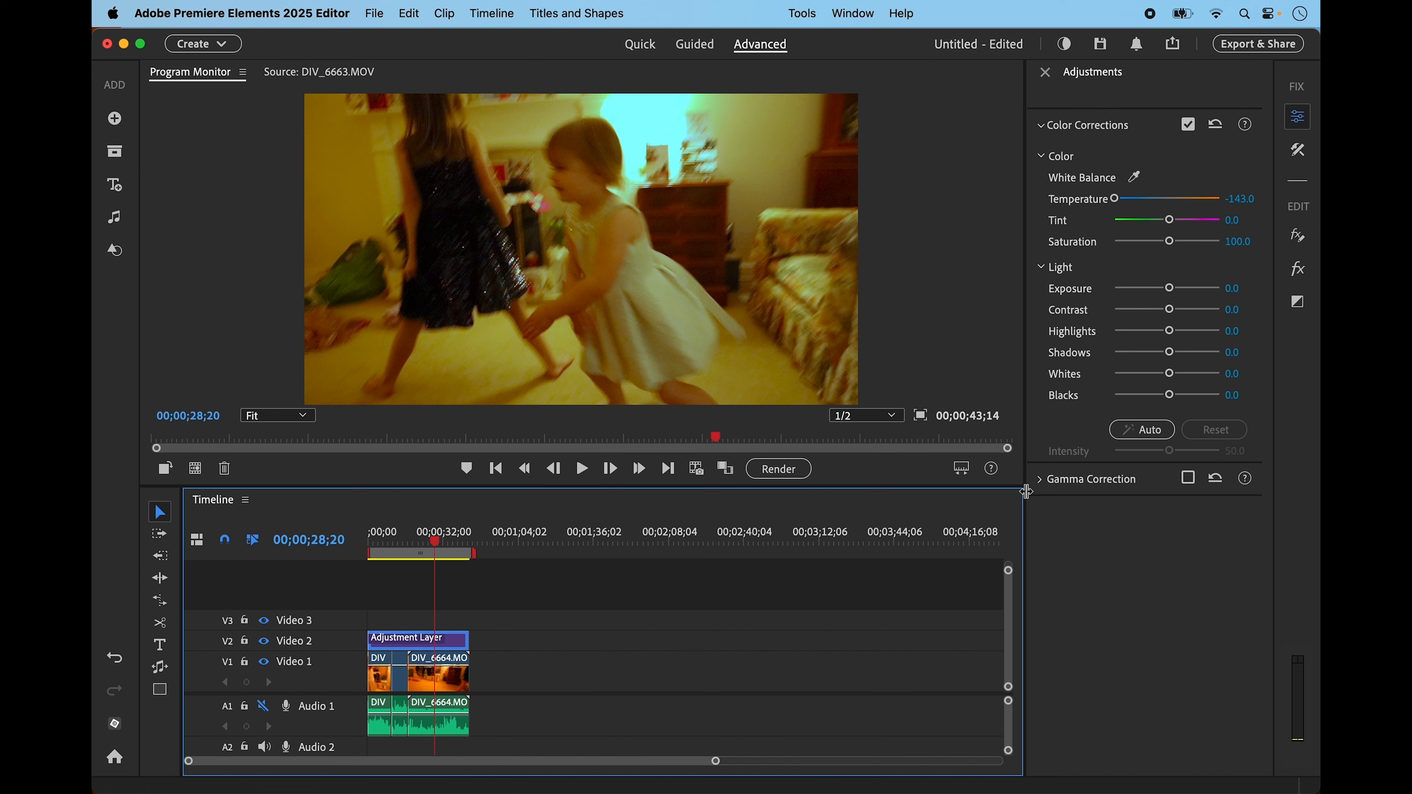
left_click_drag(1168, 288, 1177, 291)
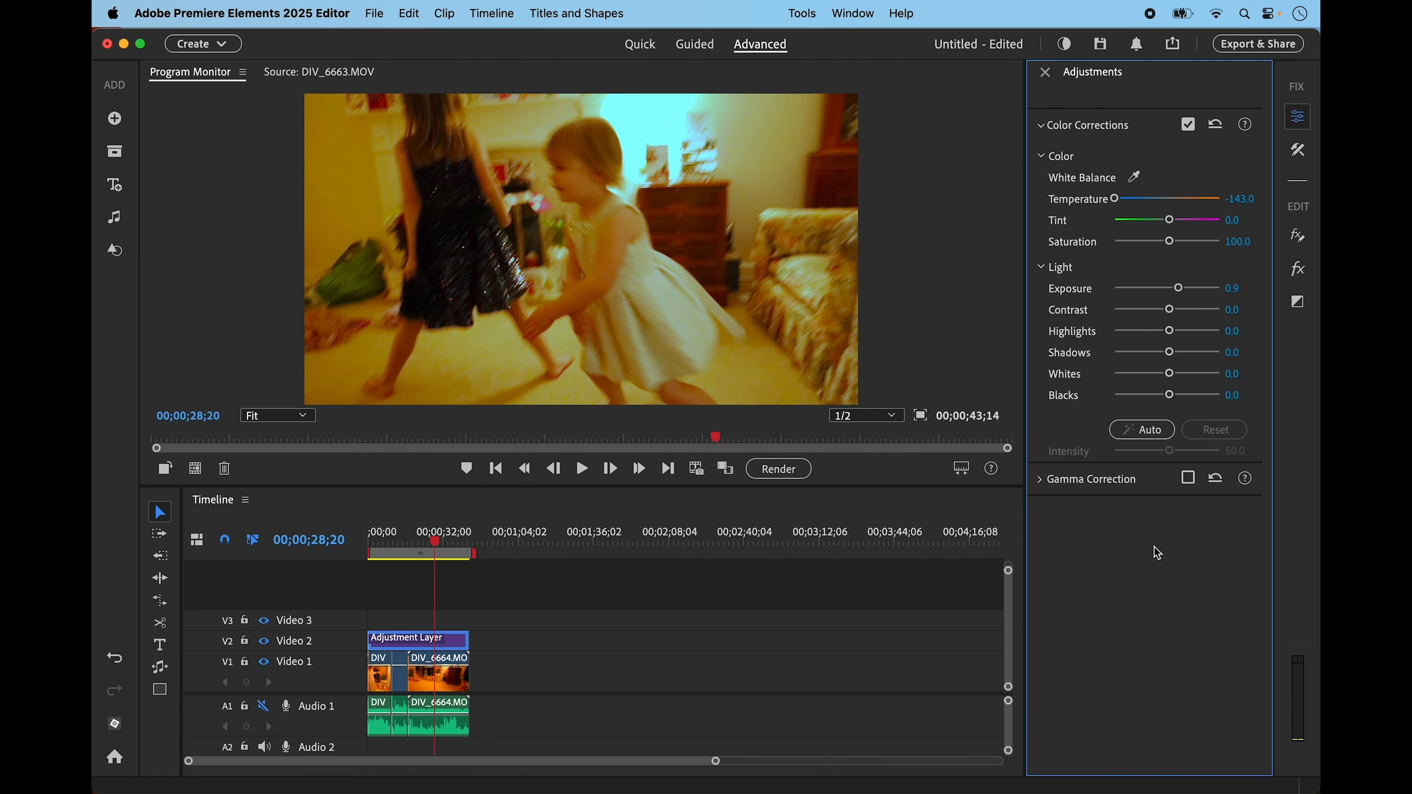
left_click(581, 469)
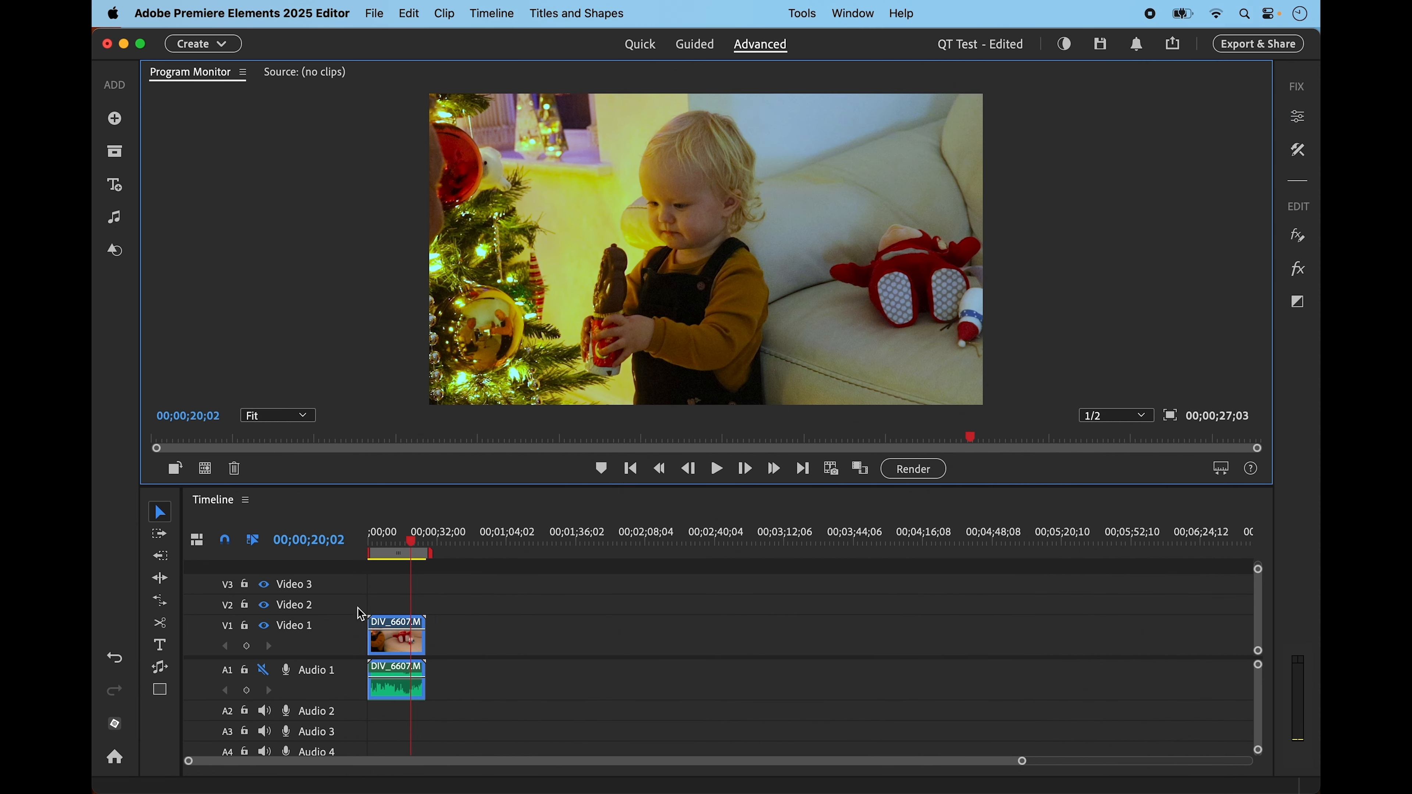
- Show the properties of the DIV_6607.MOV timeline clip and dock their window alongside the Program and Source monitors
right_click(384, 636)
left_click(450, 748)
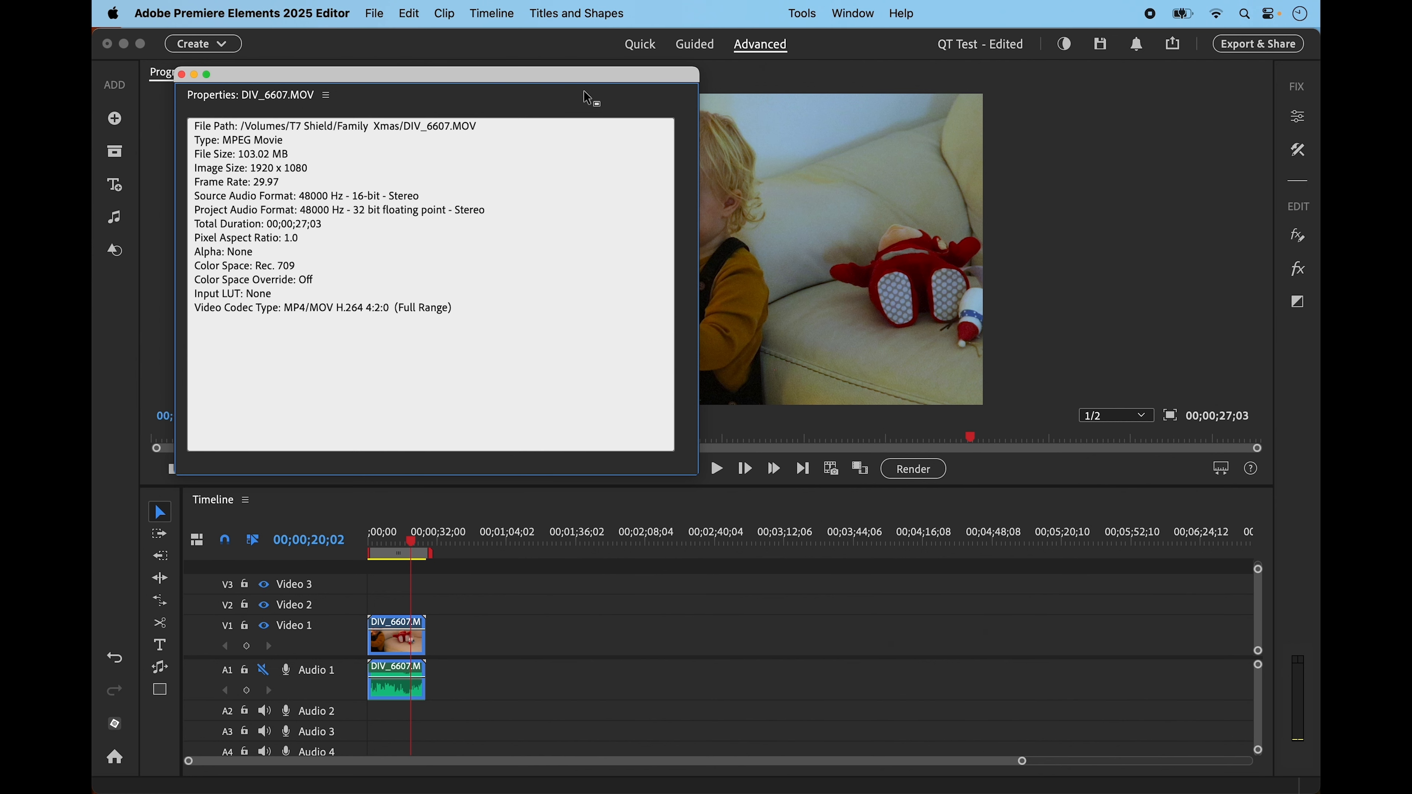
left_click_drag(586, 98, 176, 74)
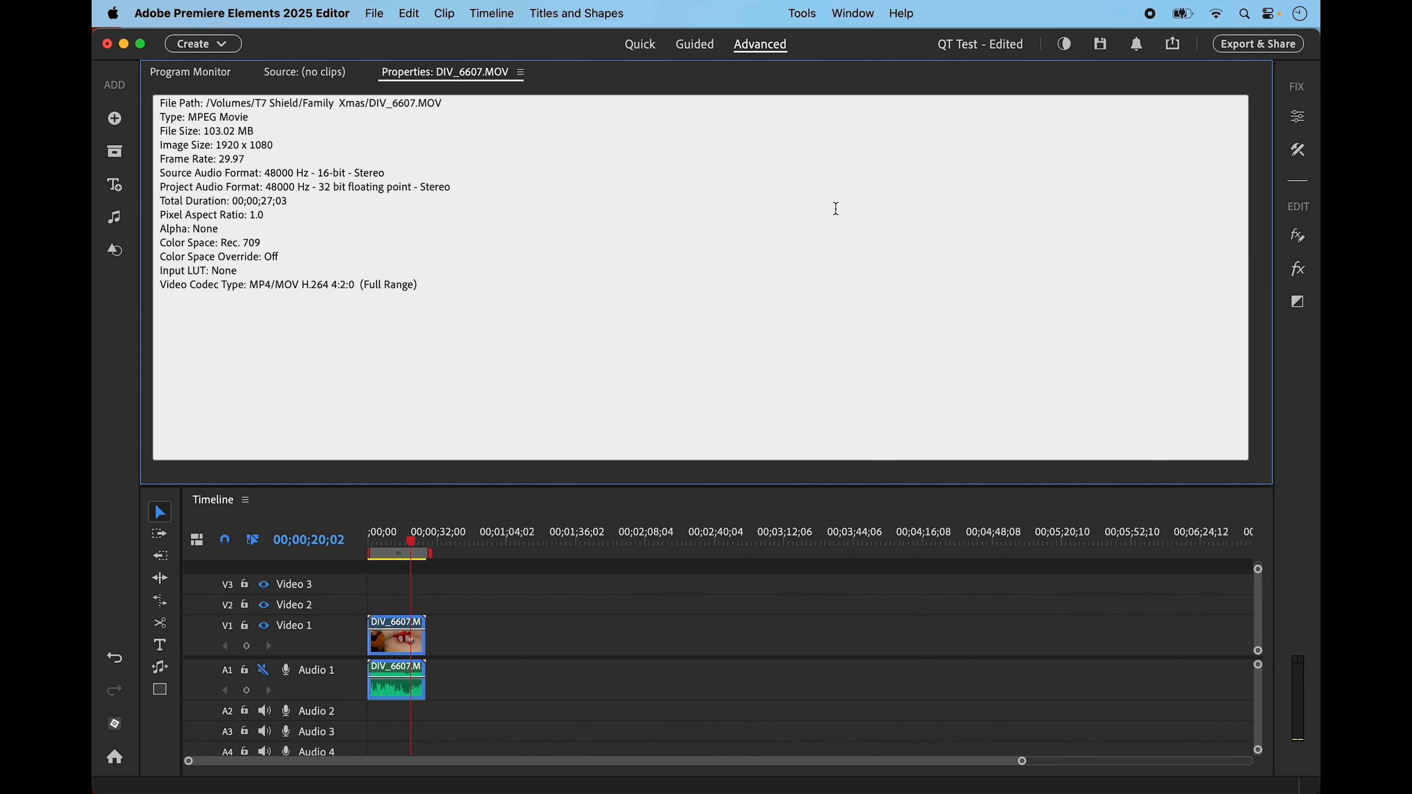
- Show the Events window and dock it in the same group as the Program Monitor
left_click(860, 14)
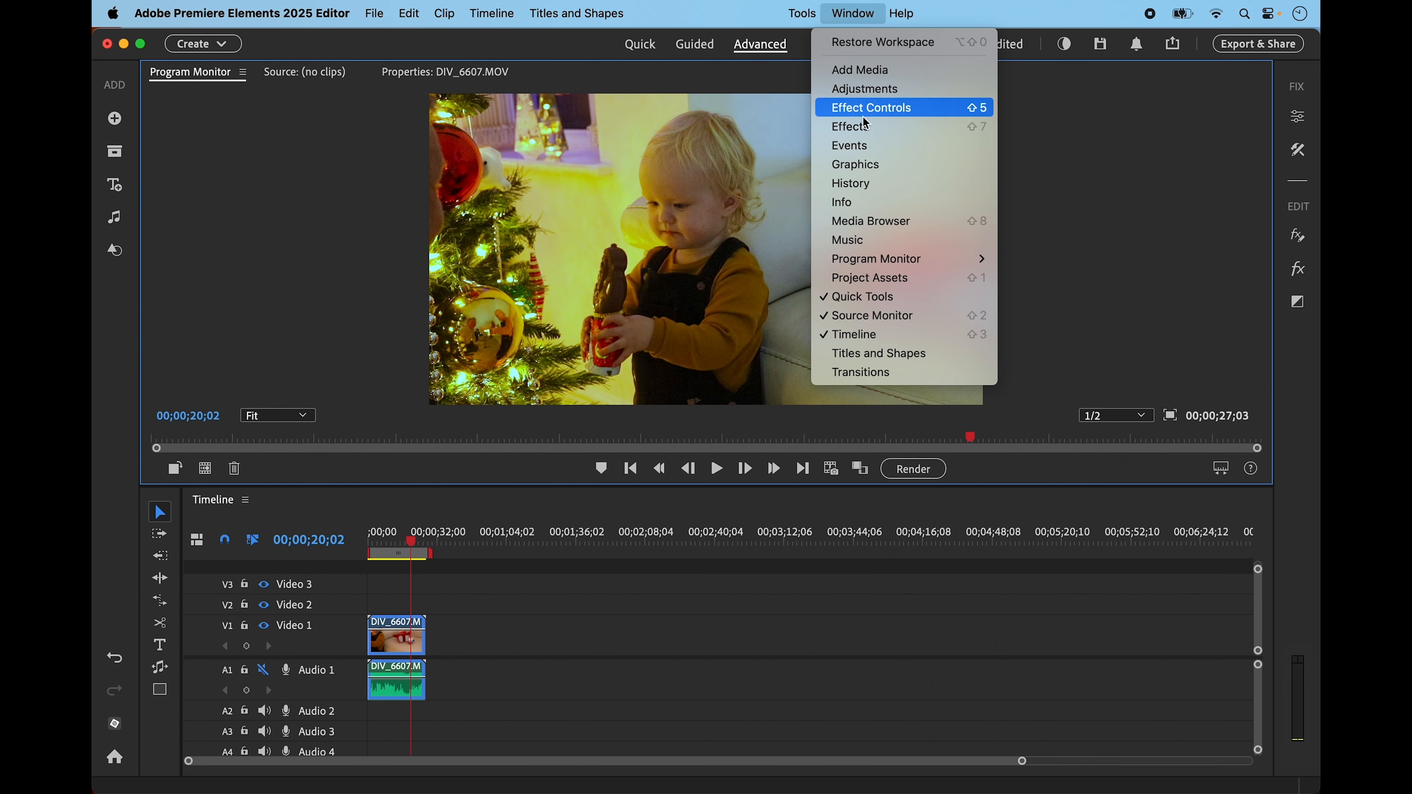
left_click(851, 146)
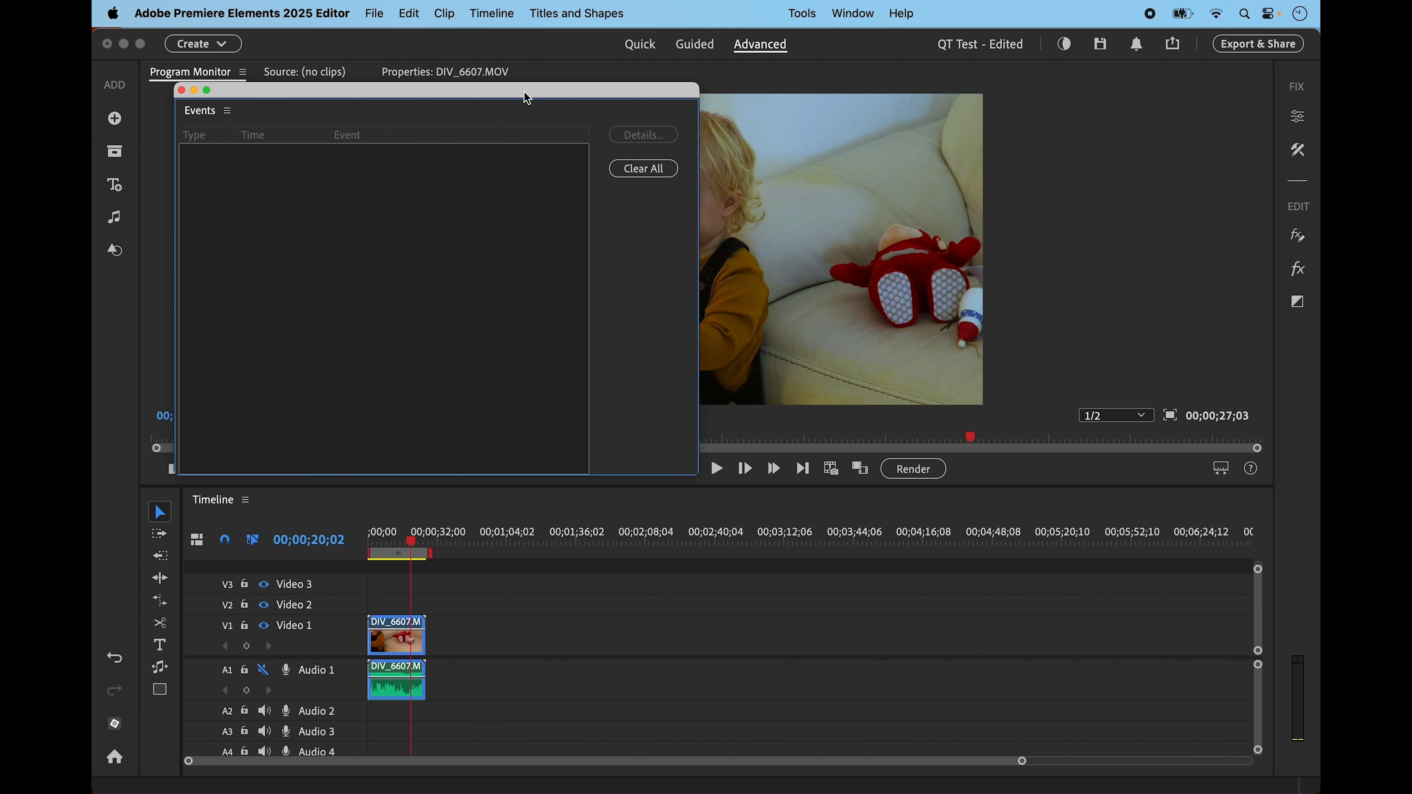
left_click_drag(550, 114, 184, 72)
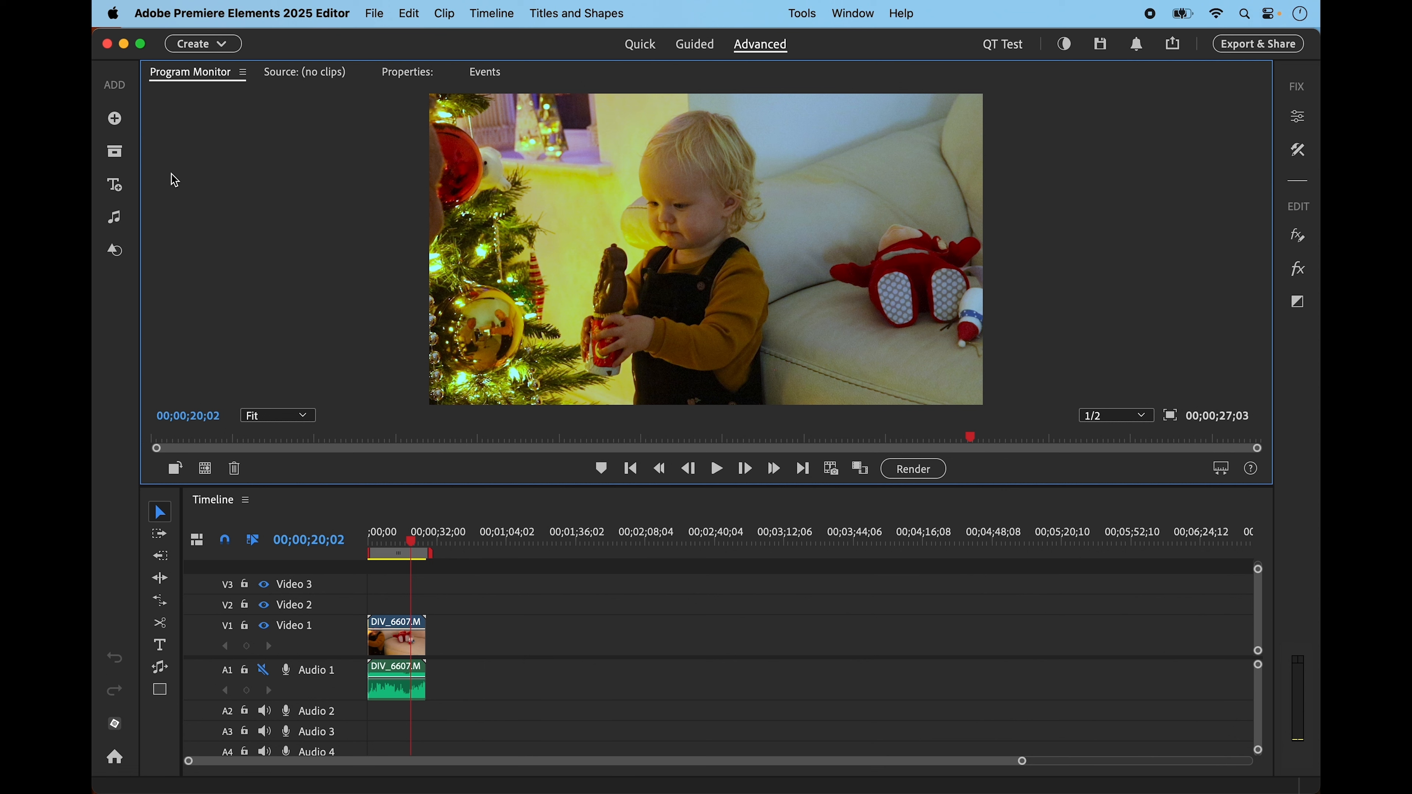
- Browse the Adobe Stock title templates up to page 3
left_click(115, 186)
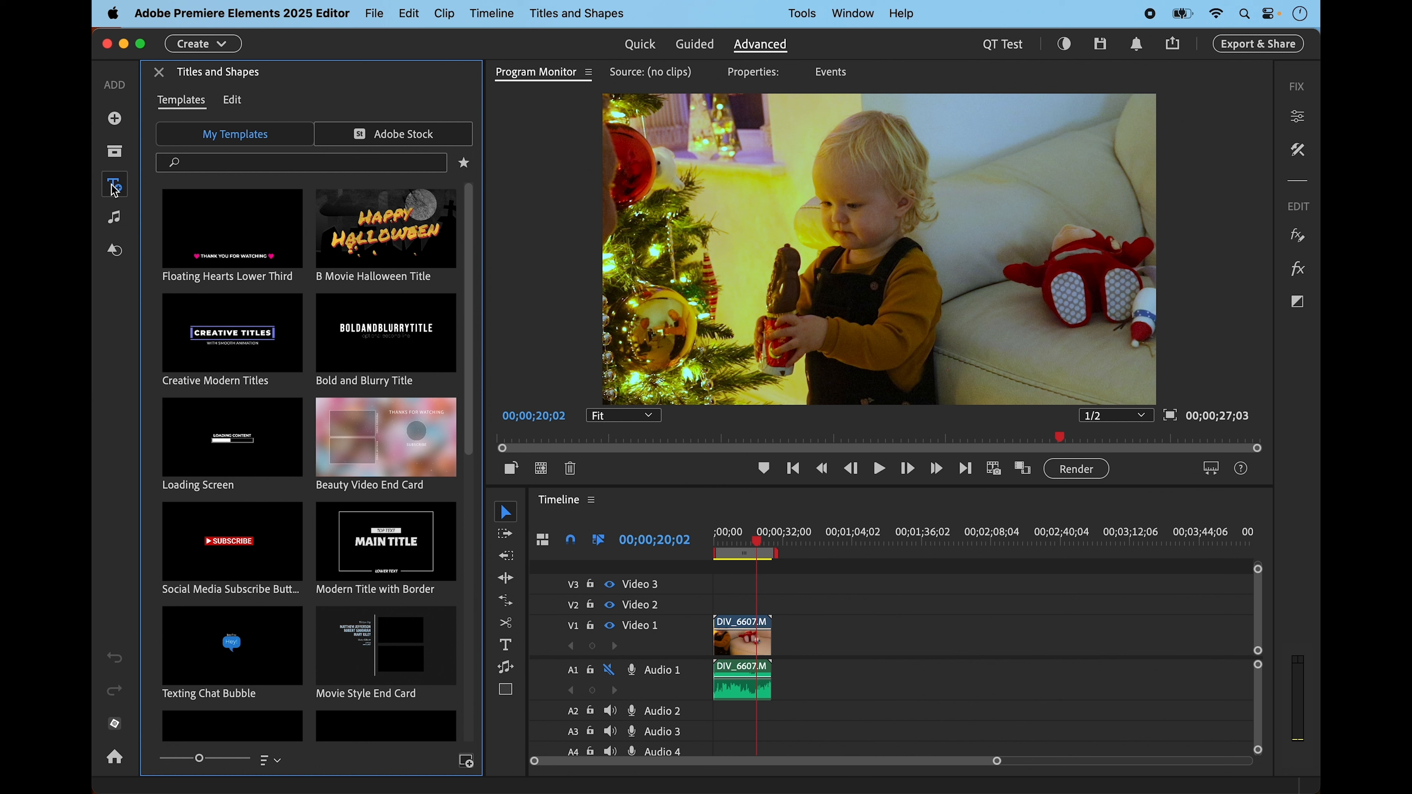
left_click(382, 135)
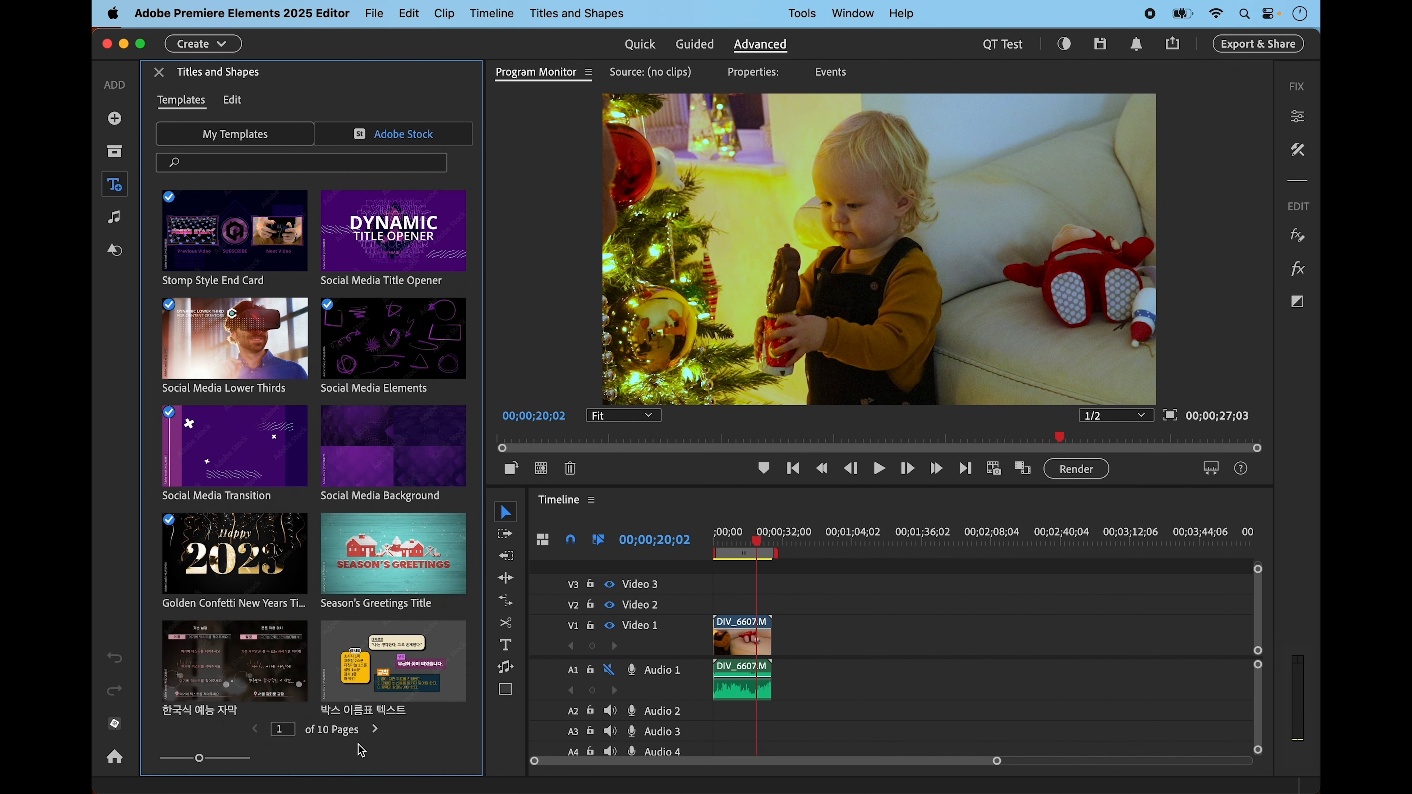
left_click(375, 730)
left_click(375, 730)
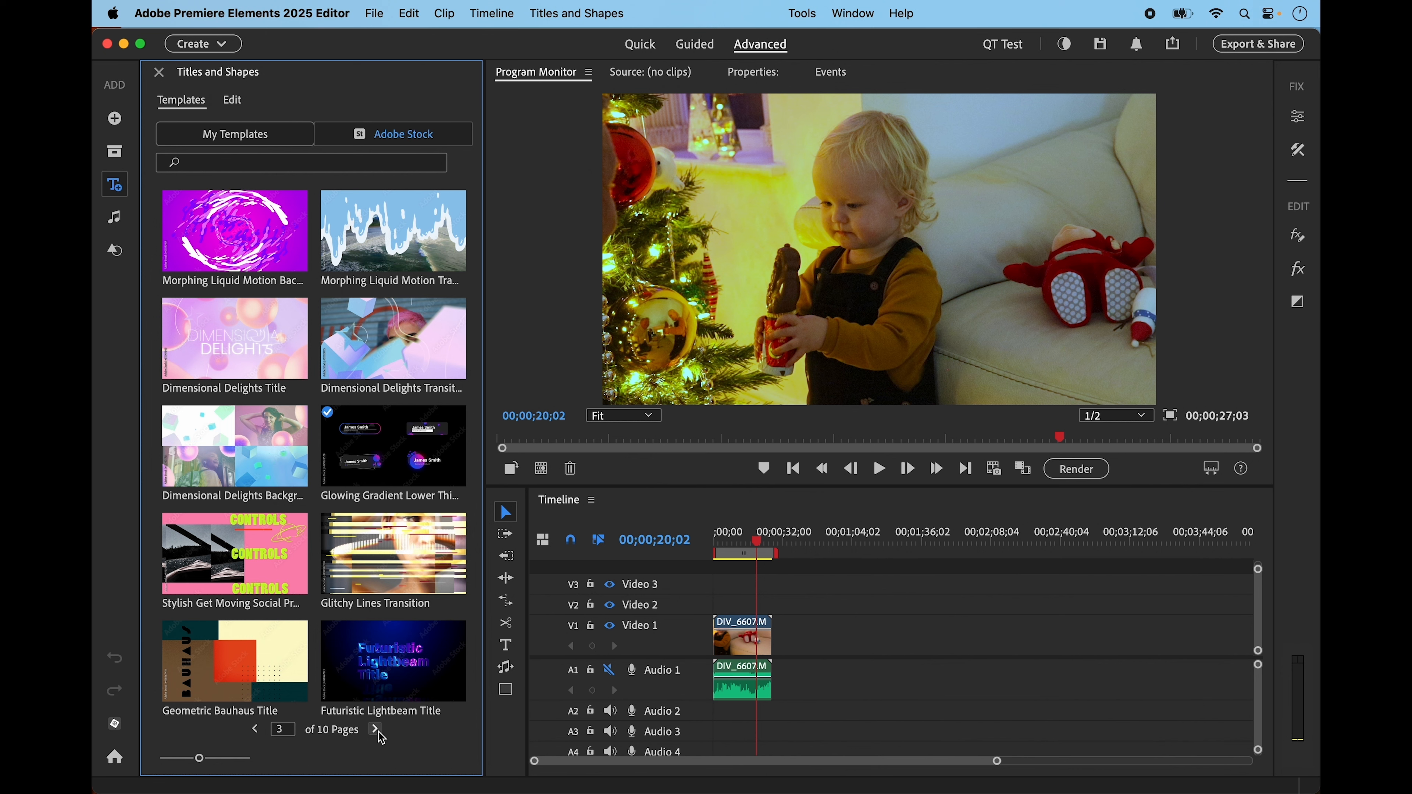
- Browse the music scores and preview the Magical School track from the Atmospheric category, then stop it
left_click(116, 217)
scroll(371, 489, "down", 5)
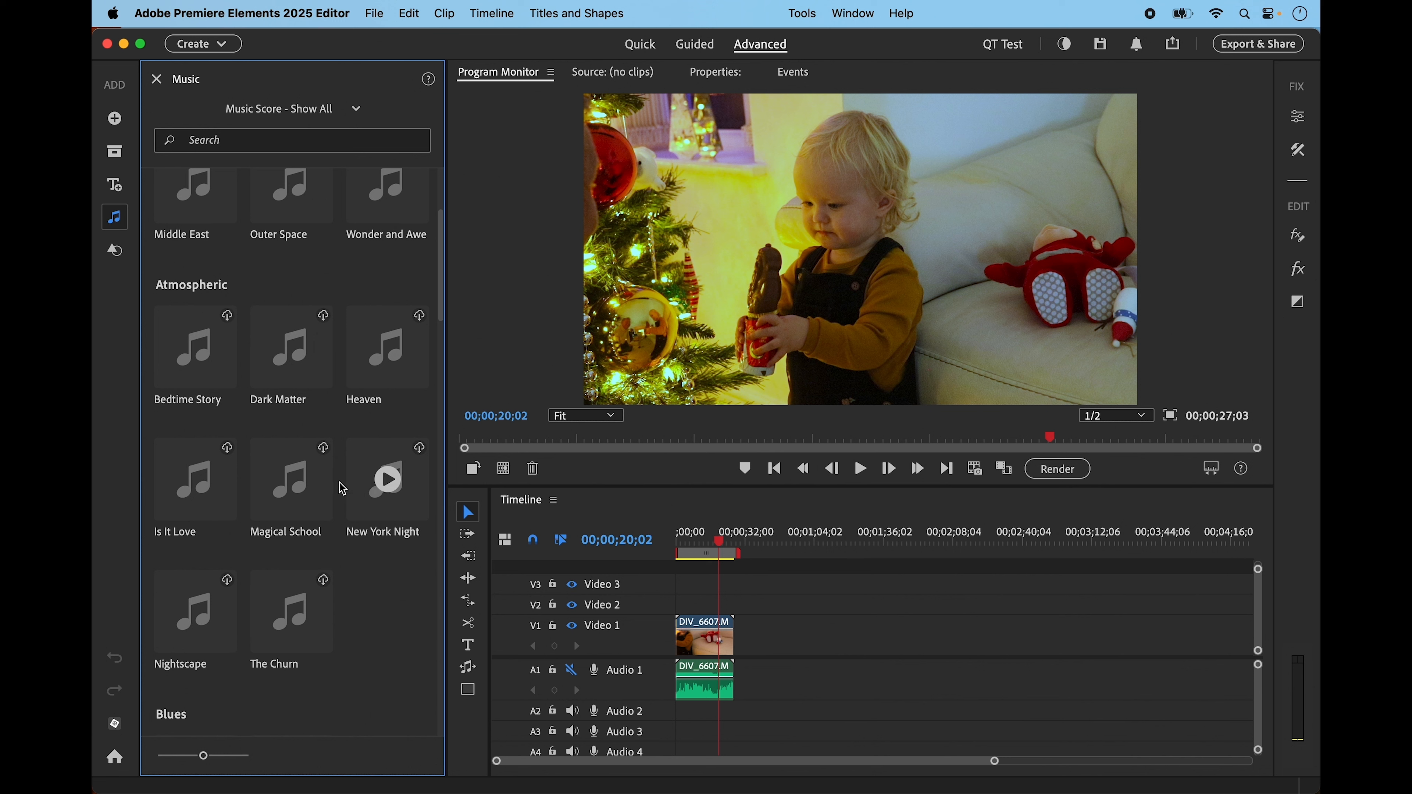
left_click(293, 480)
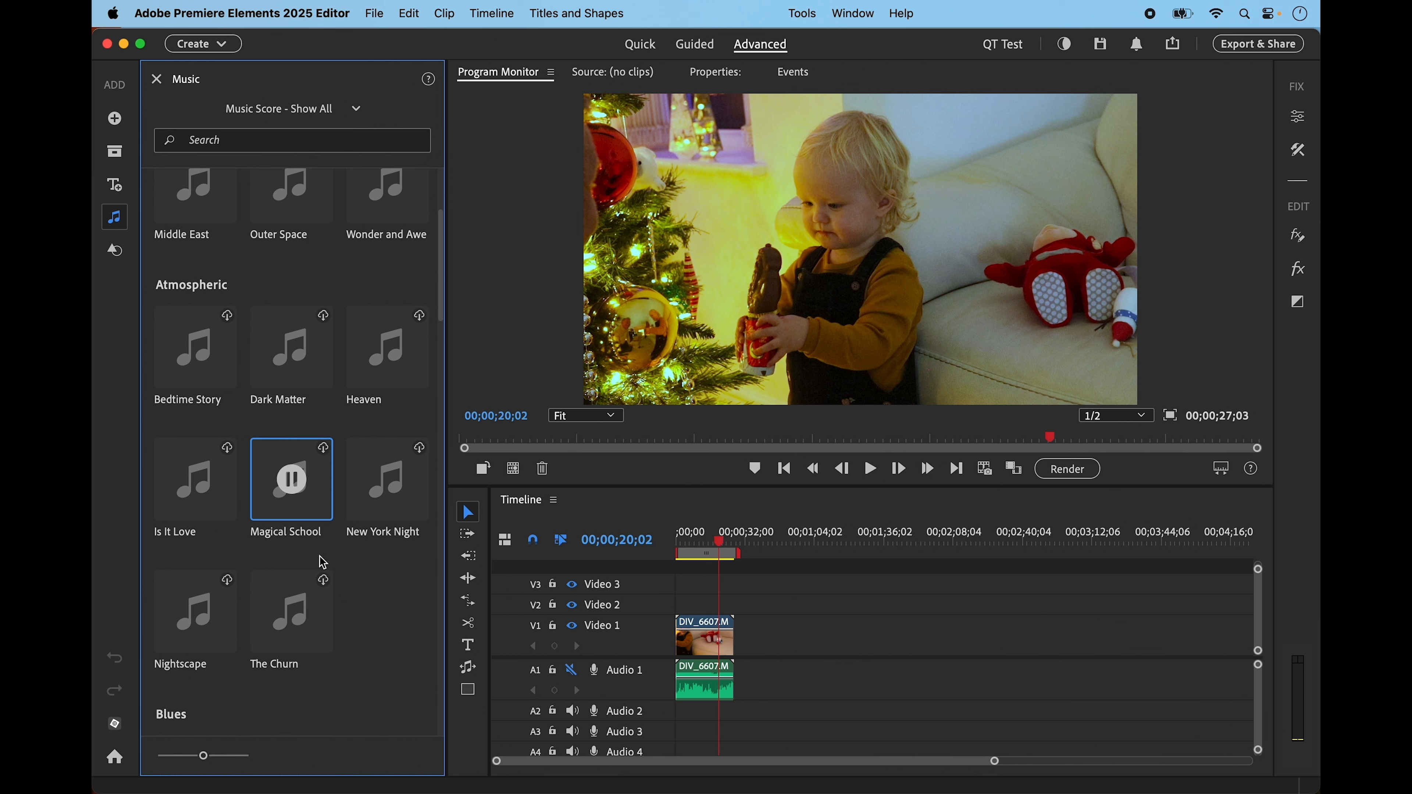
left_click(303, 492)
- Add the orange butterfly graphic to the timeline, move it to Video 2 at 00;00;03;12 overlapping the clip's start, and play the result
left_click(116, 251)
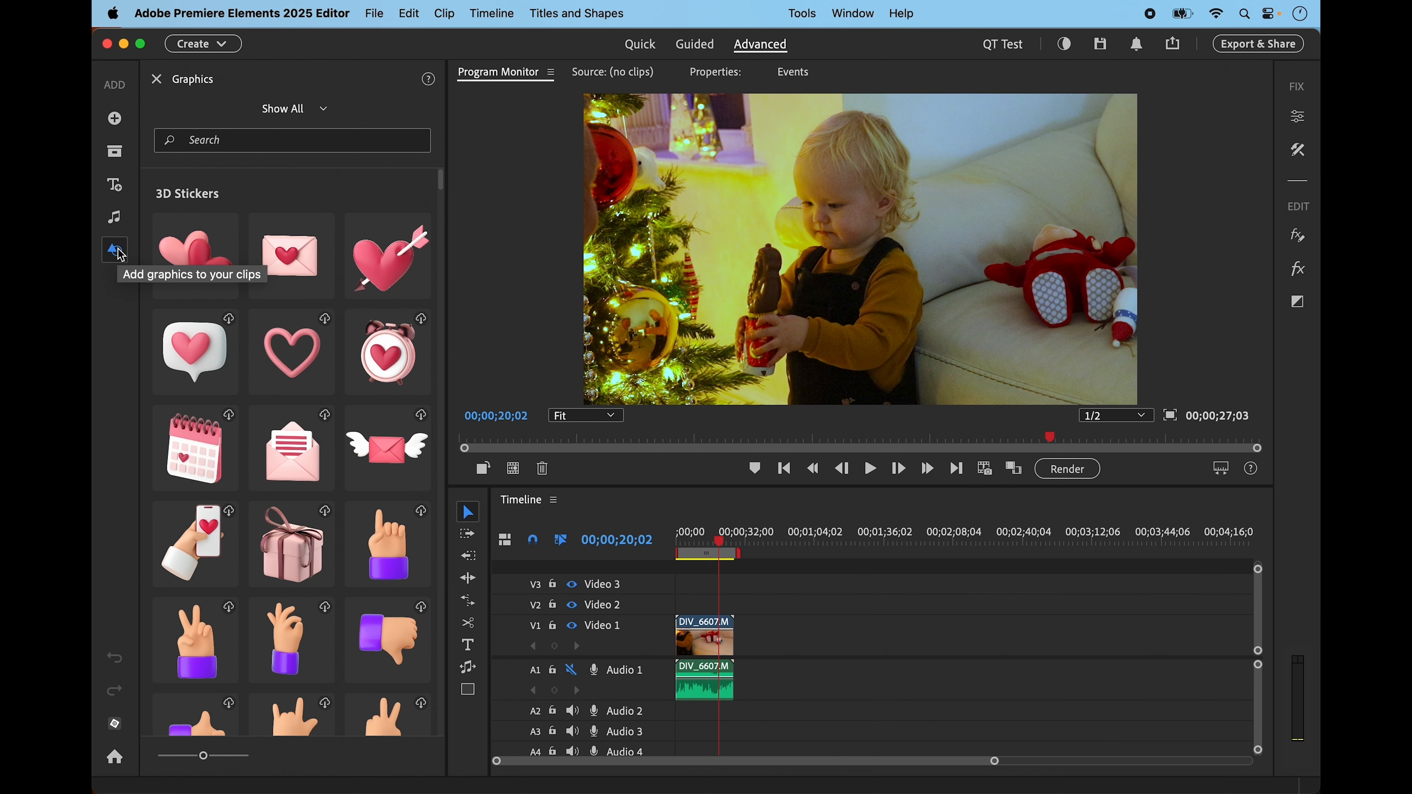
scroll(296, 521, "down", 20)
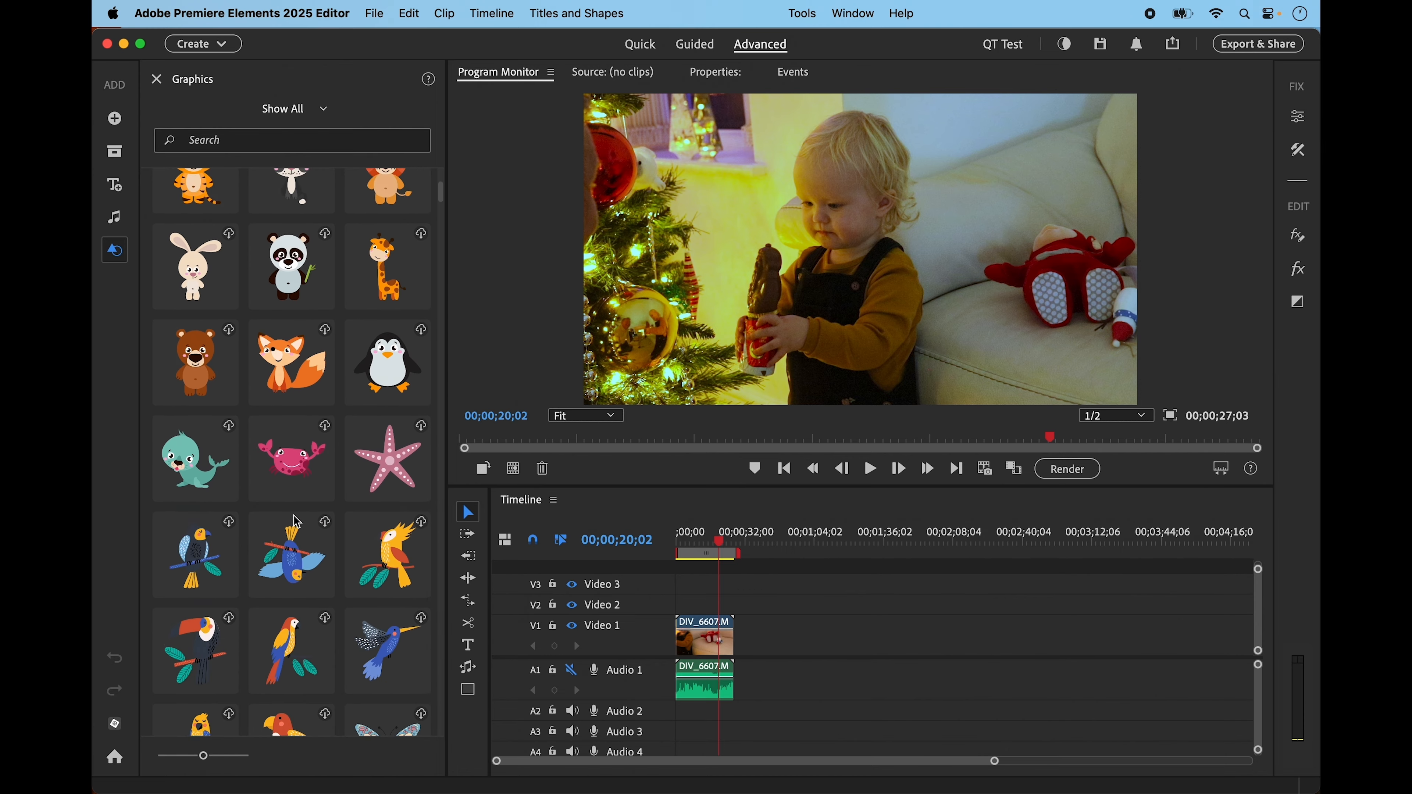
scroll(296, 522, "down", 2)
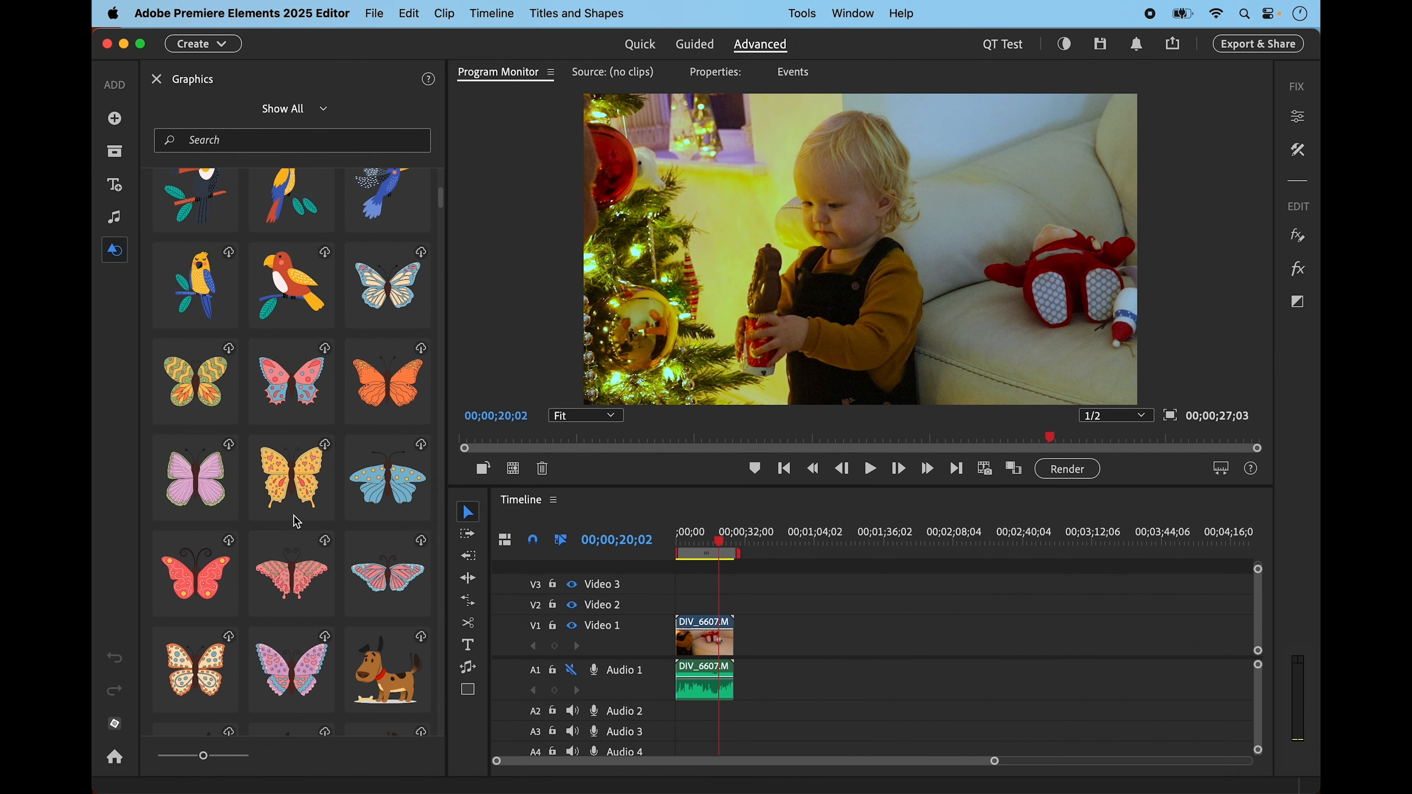
left_click(388, 400)
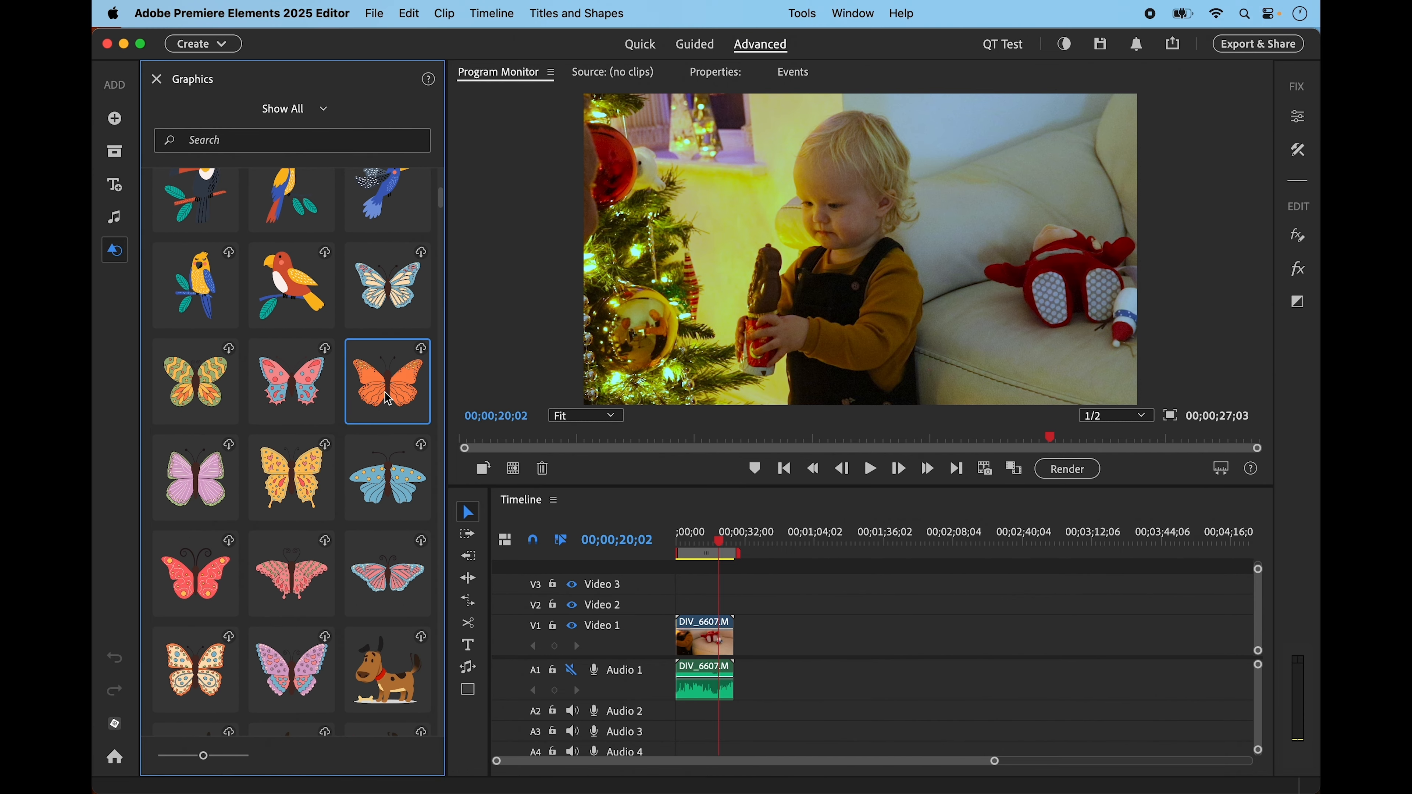
left_click_drag(387, 399, 492, 359)
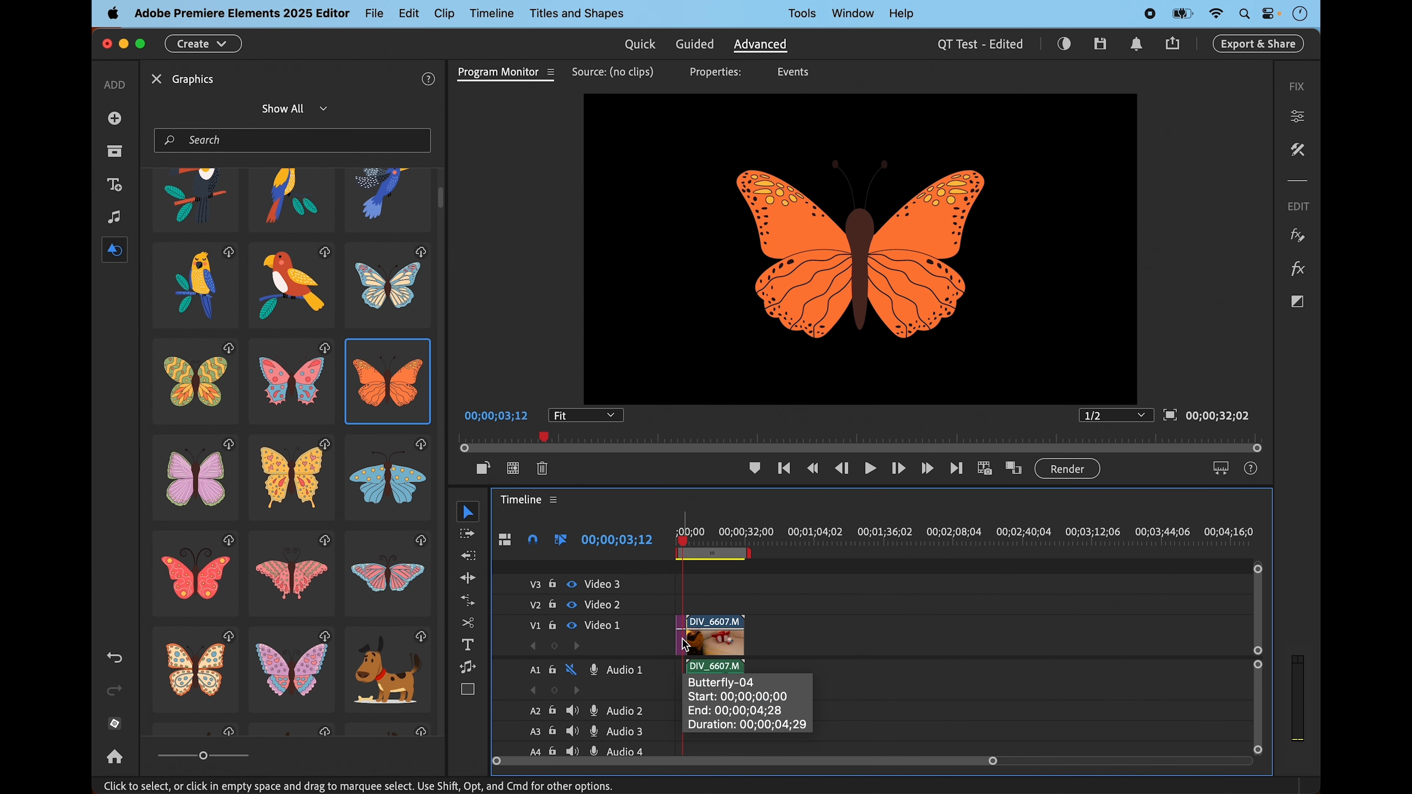
left_click_drag(681, 635, 688, 606)
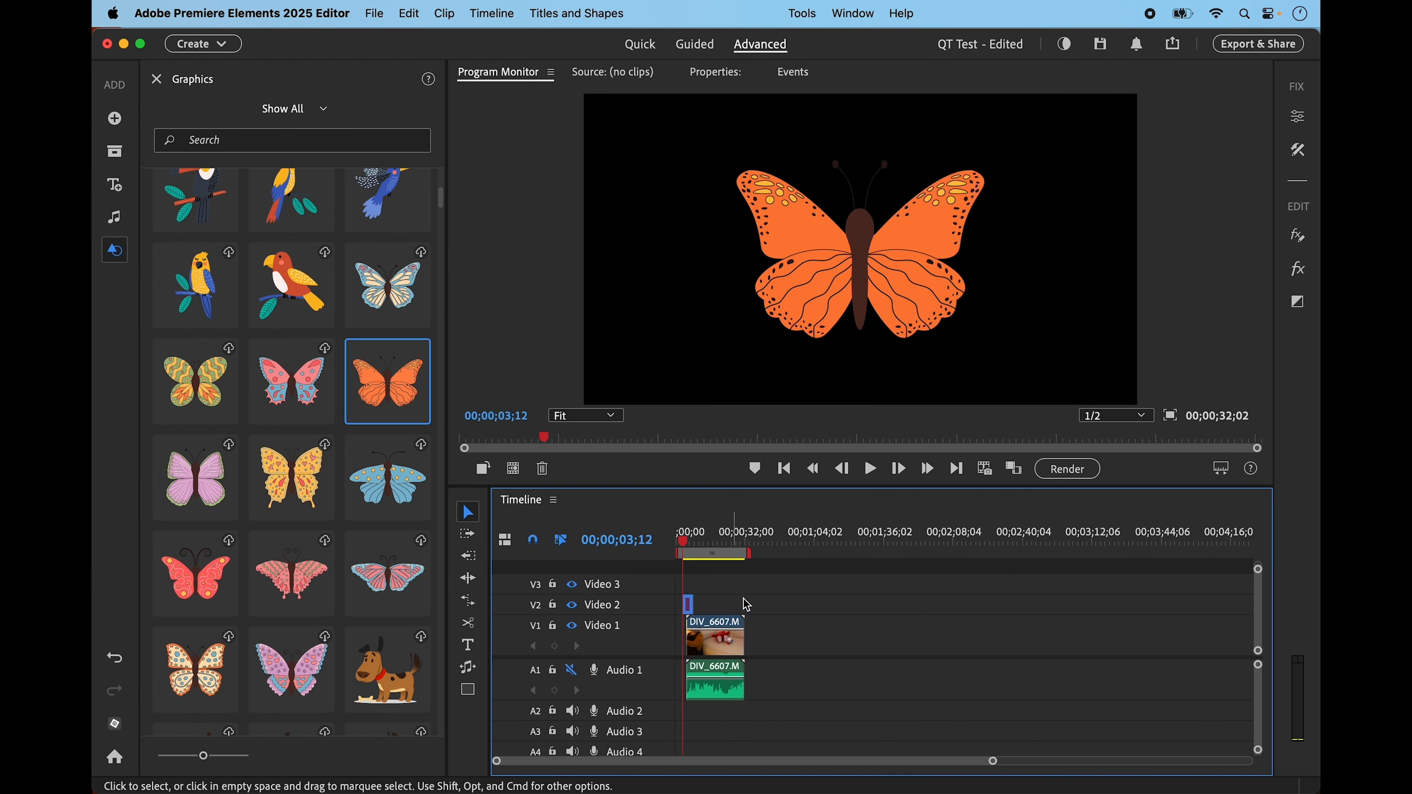
left_click(870, 469)
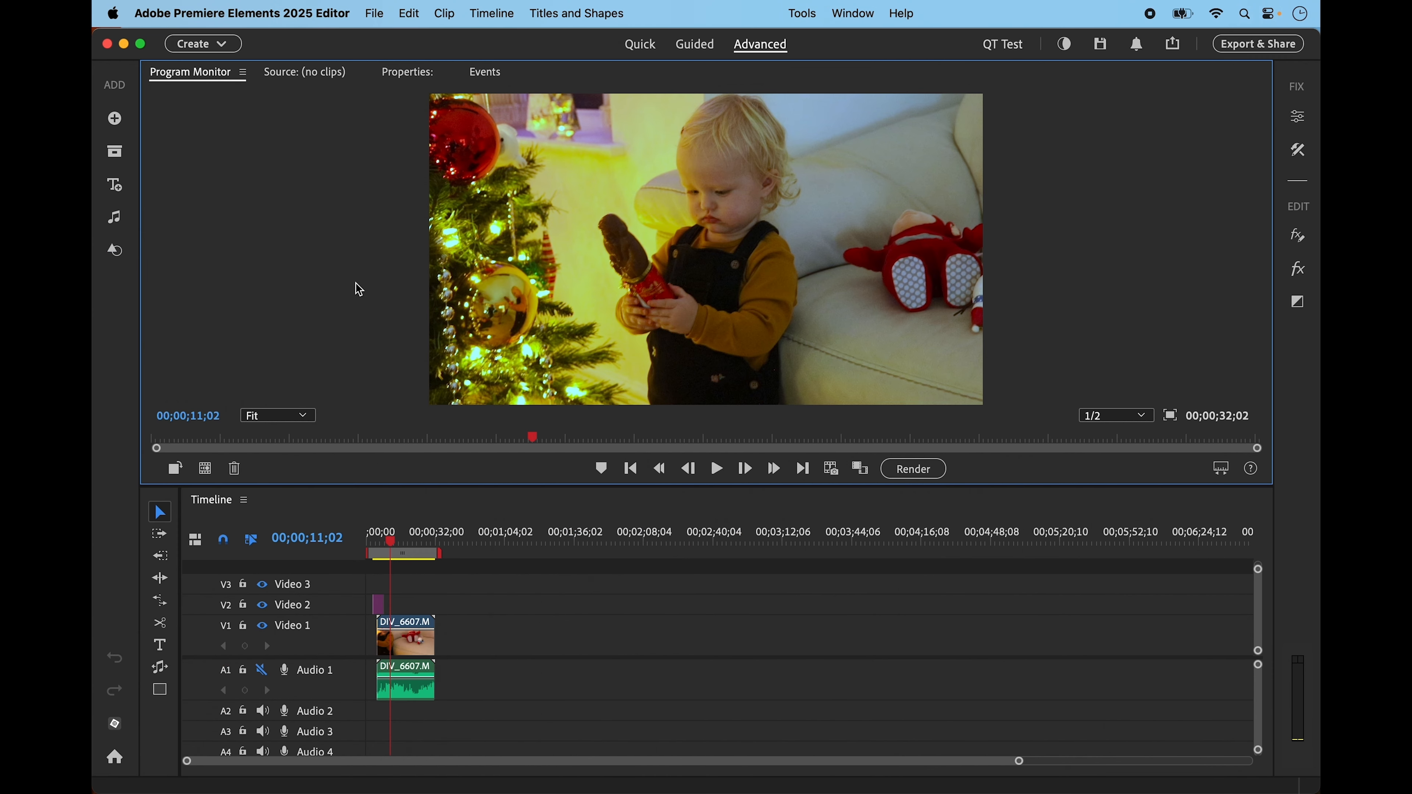
- Open the adjustments of the DIV_6607.MOV clip on Video 1
left_click(413, 640)
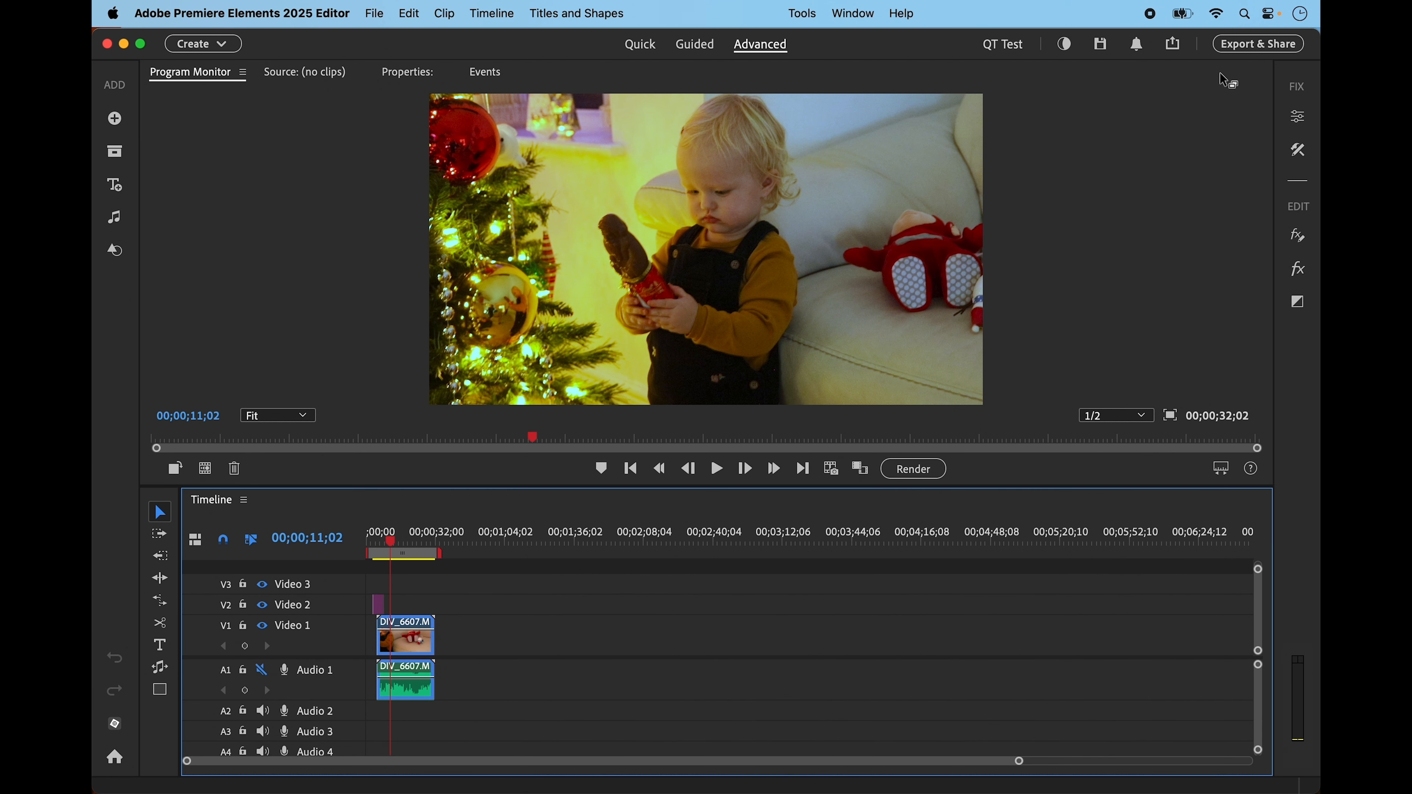
left_click(1300, 117)
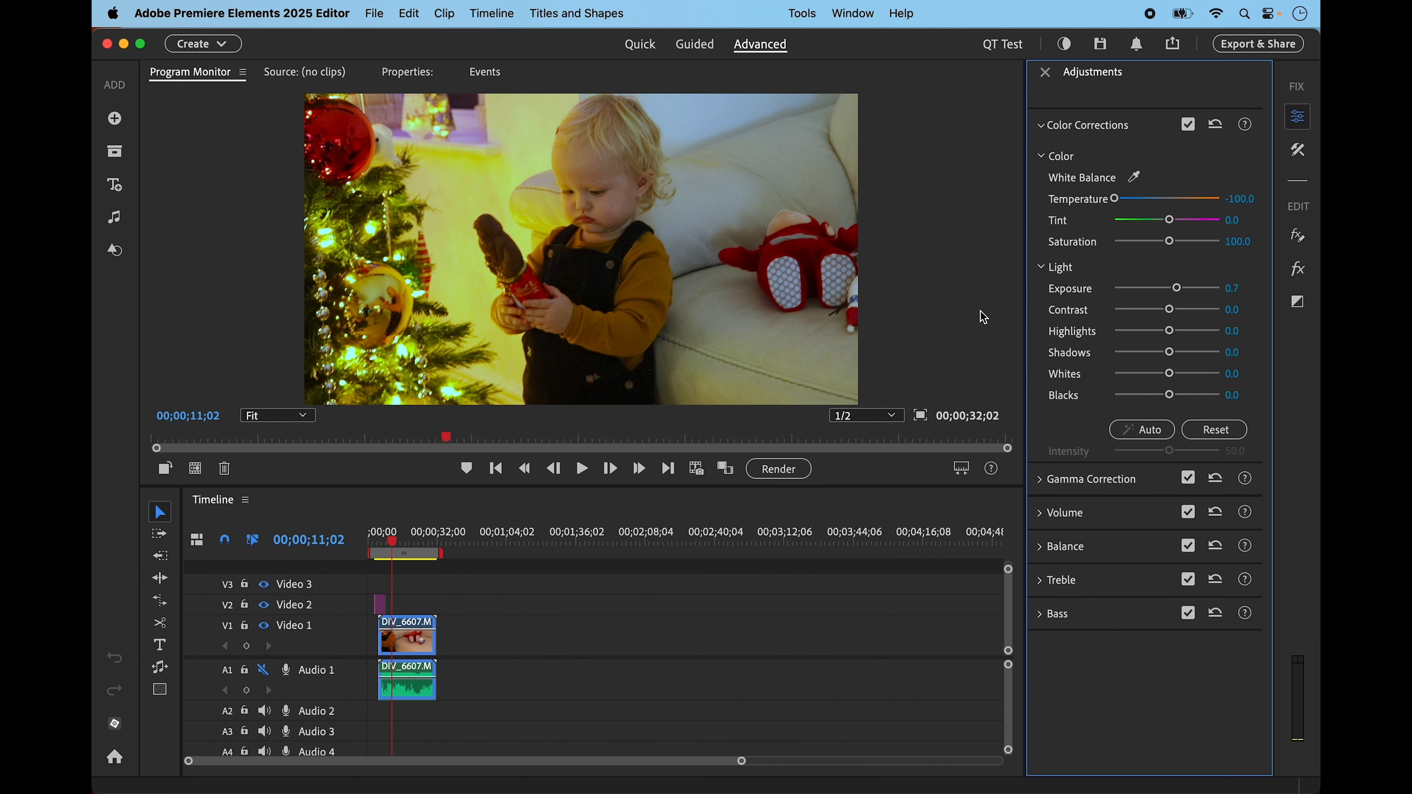
- Open Color Correction and Grading for the selected clip and review its Input LUT choices and Basic Correction settings
left_click(1299, 151)
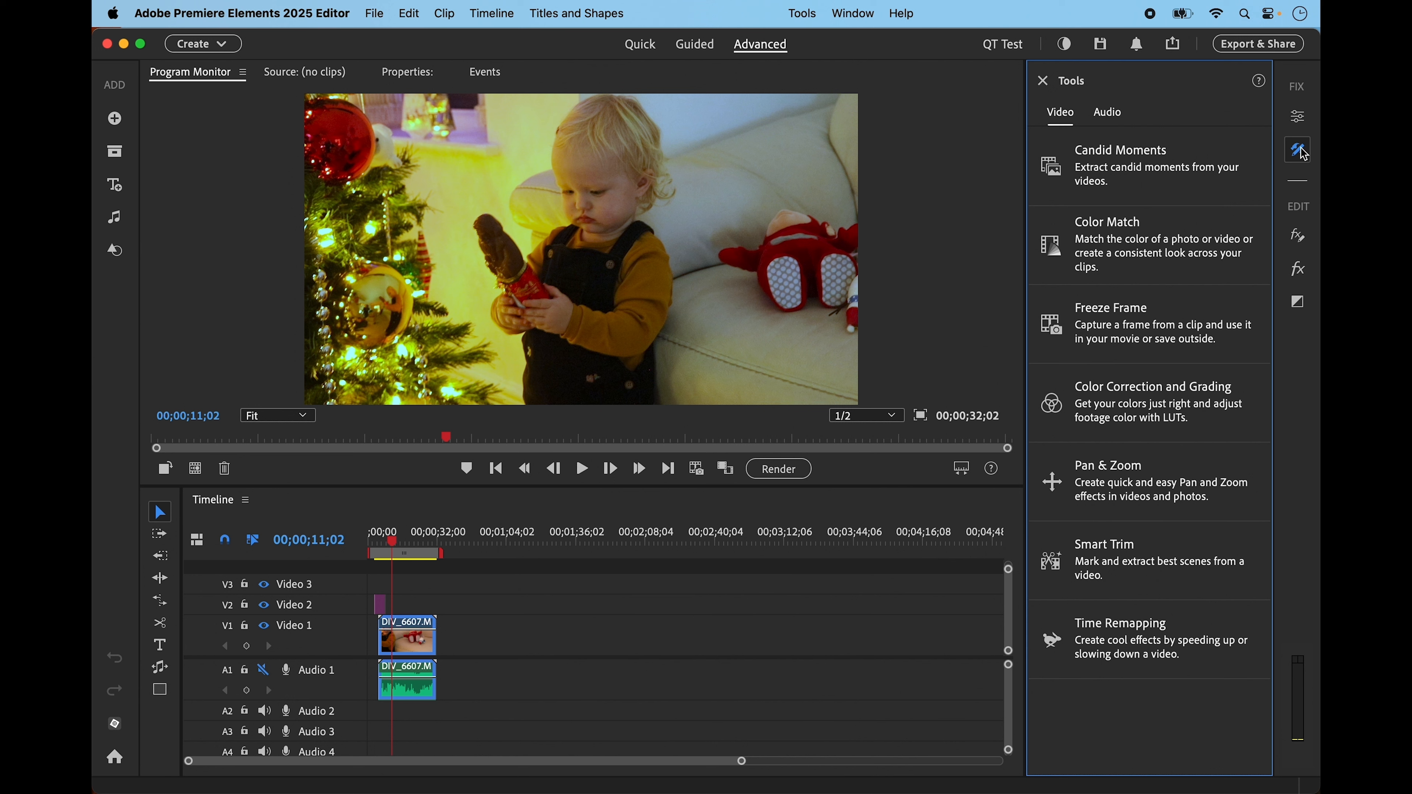
left_click(1162, 408)
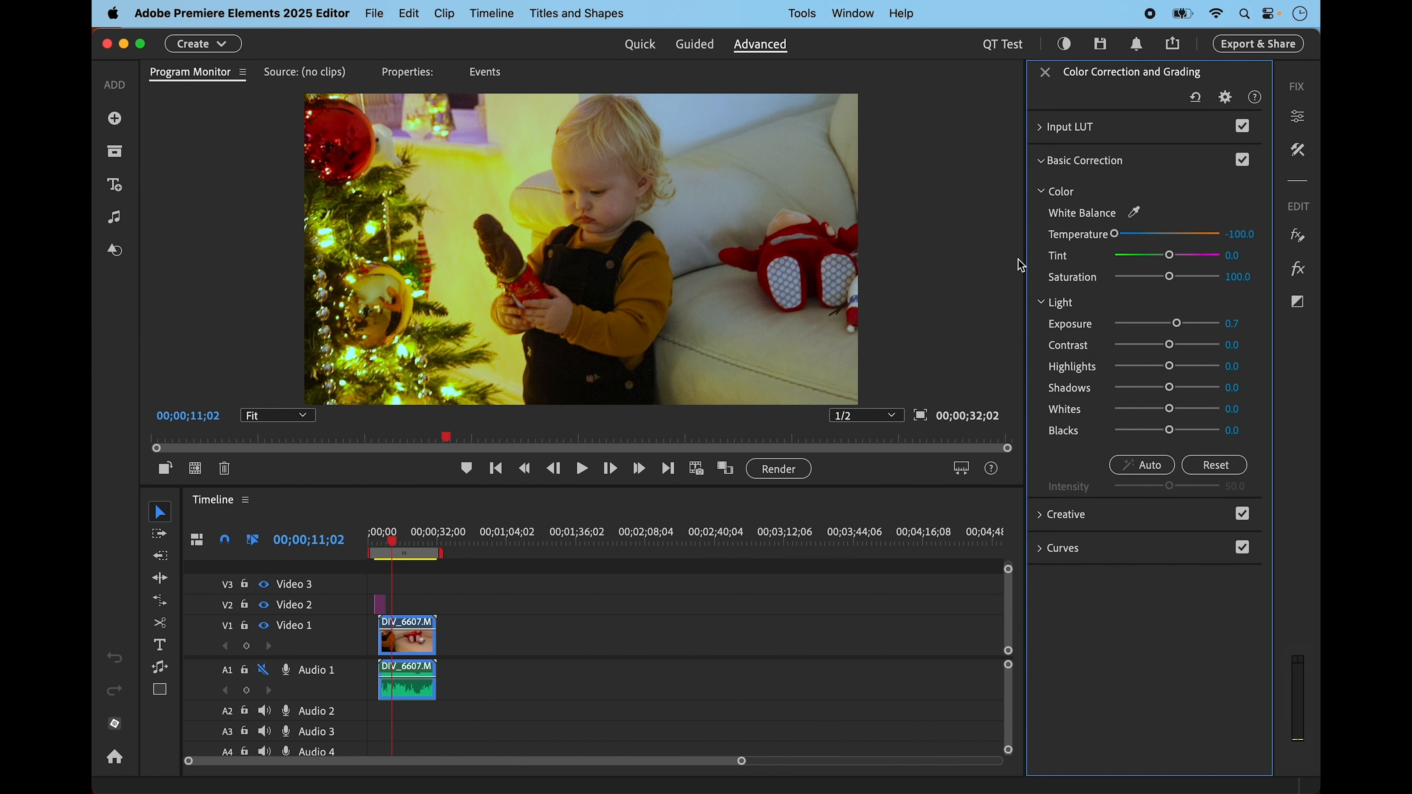
left_click(1042, 130)
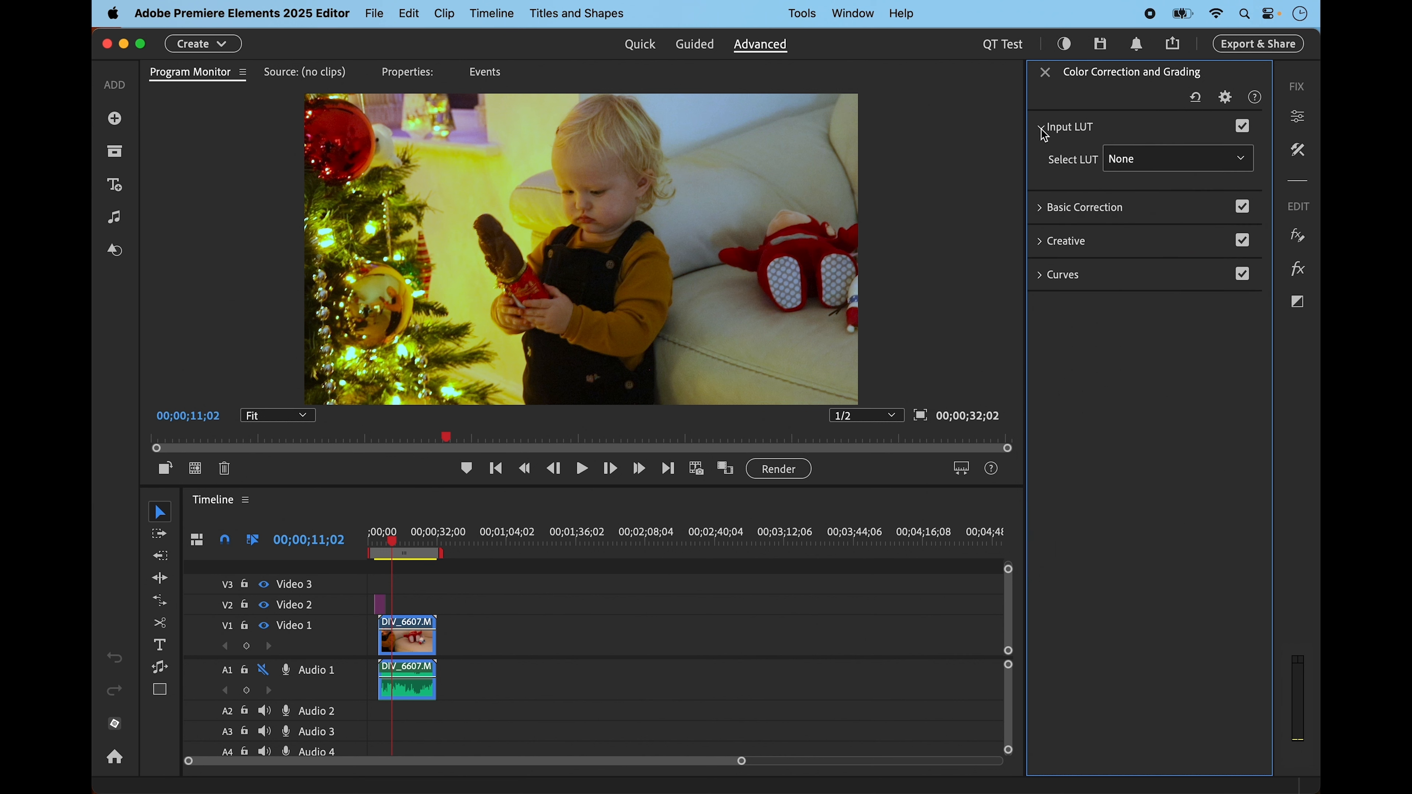
left_click(1241, 162)
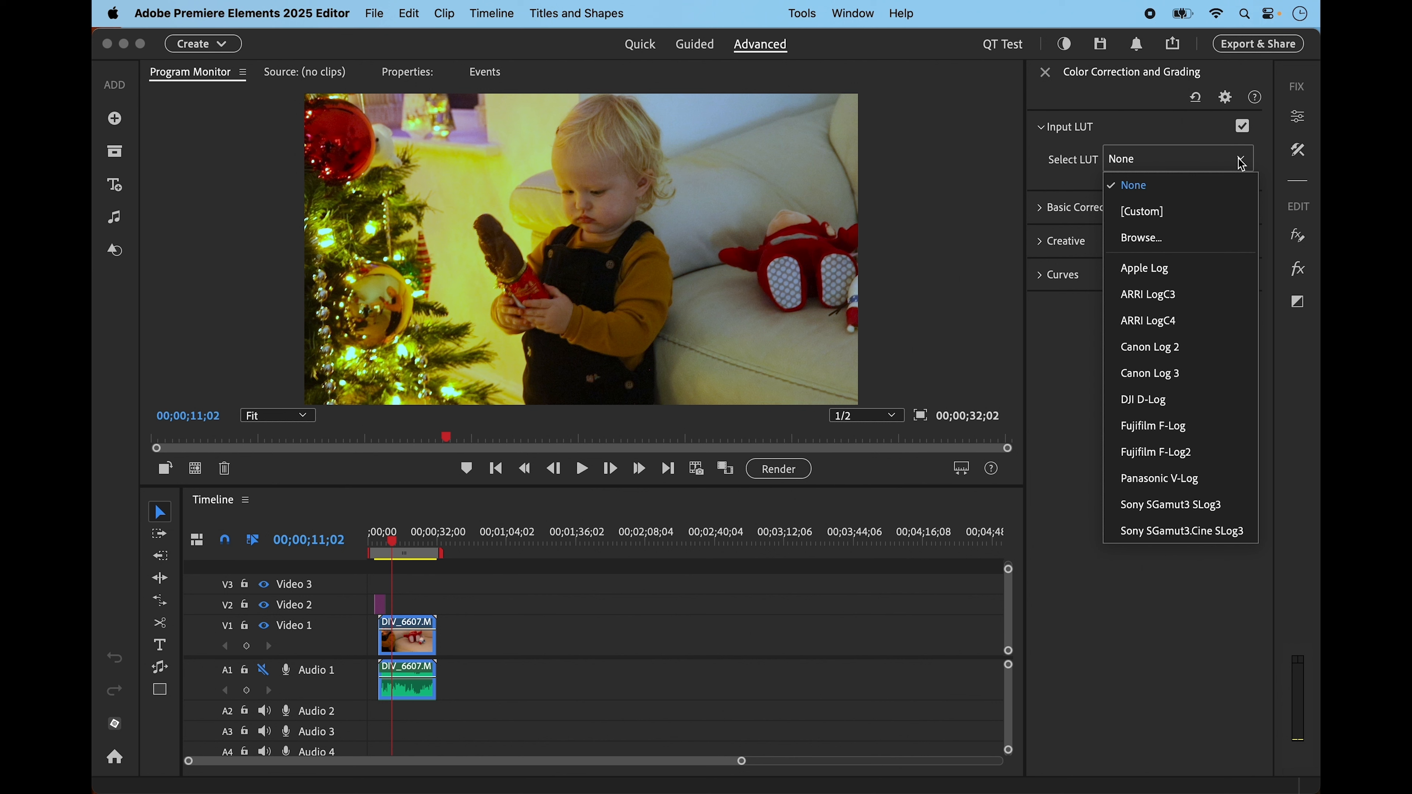
left_click(972, 365)
left_click(1041, 207)
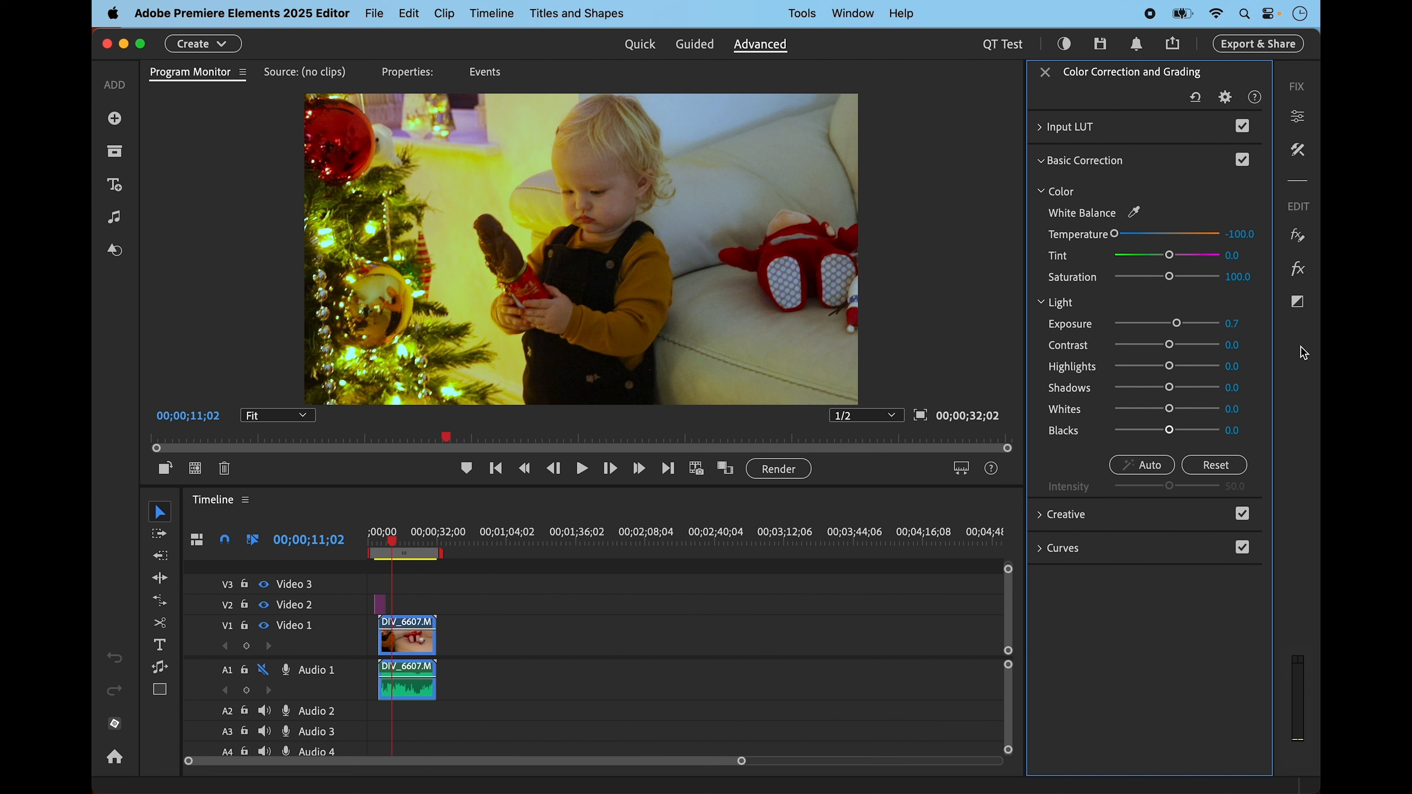
- Apply the Daylight Dream creative LUT to the clip after trying Late Sunset and Edgy Amber
left_click(1048, 514)
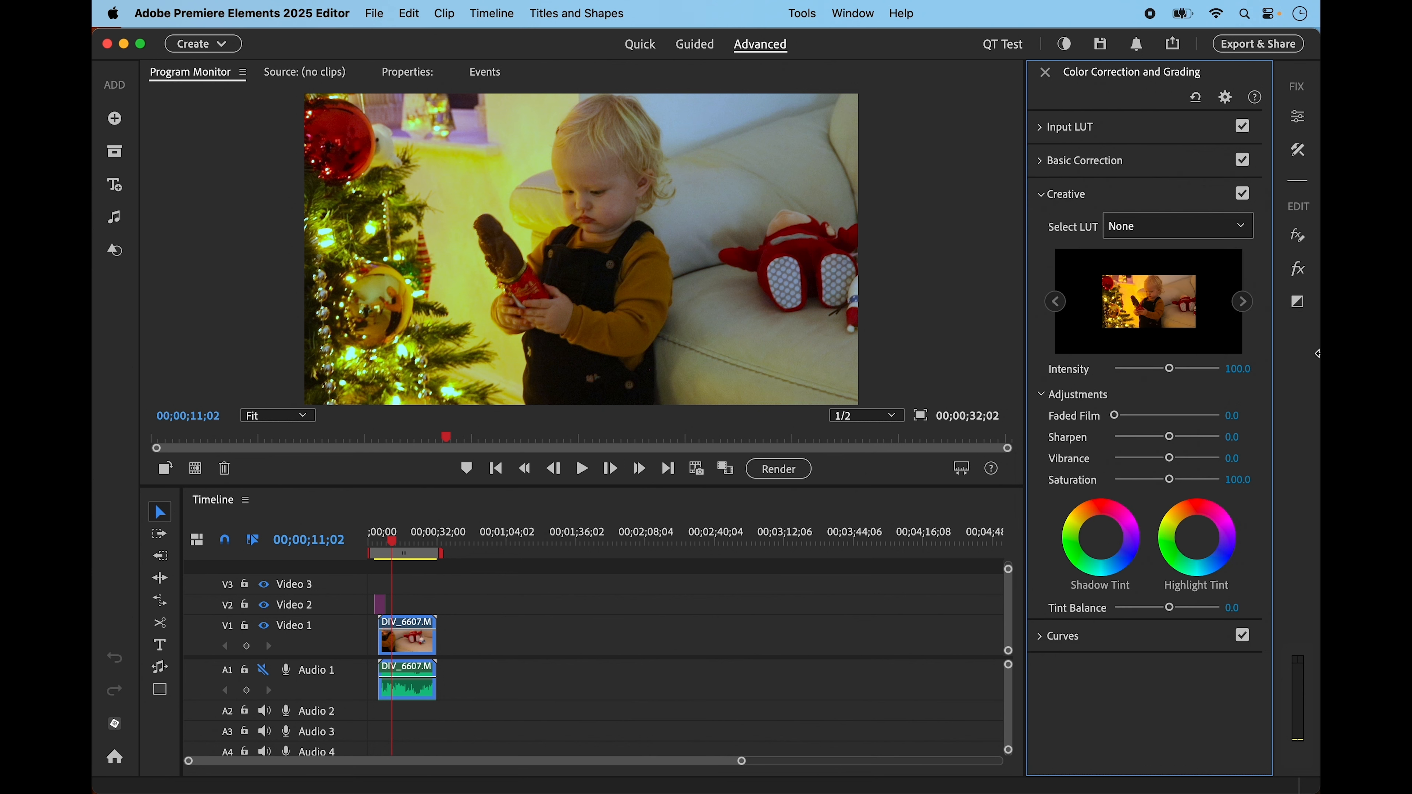
left_click(1241, 228)
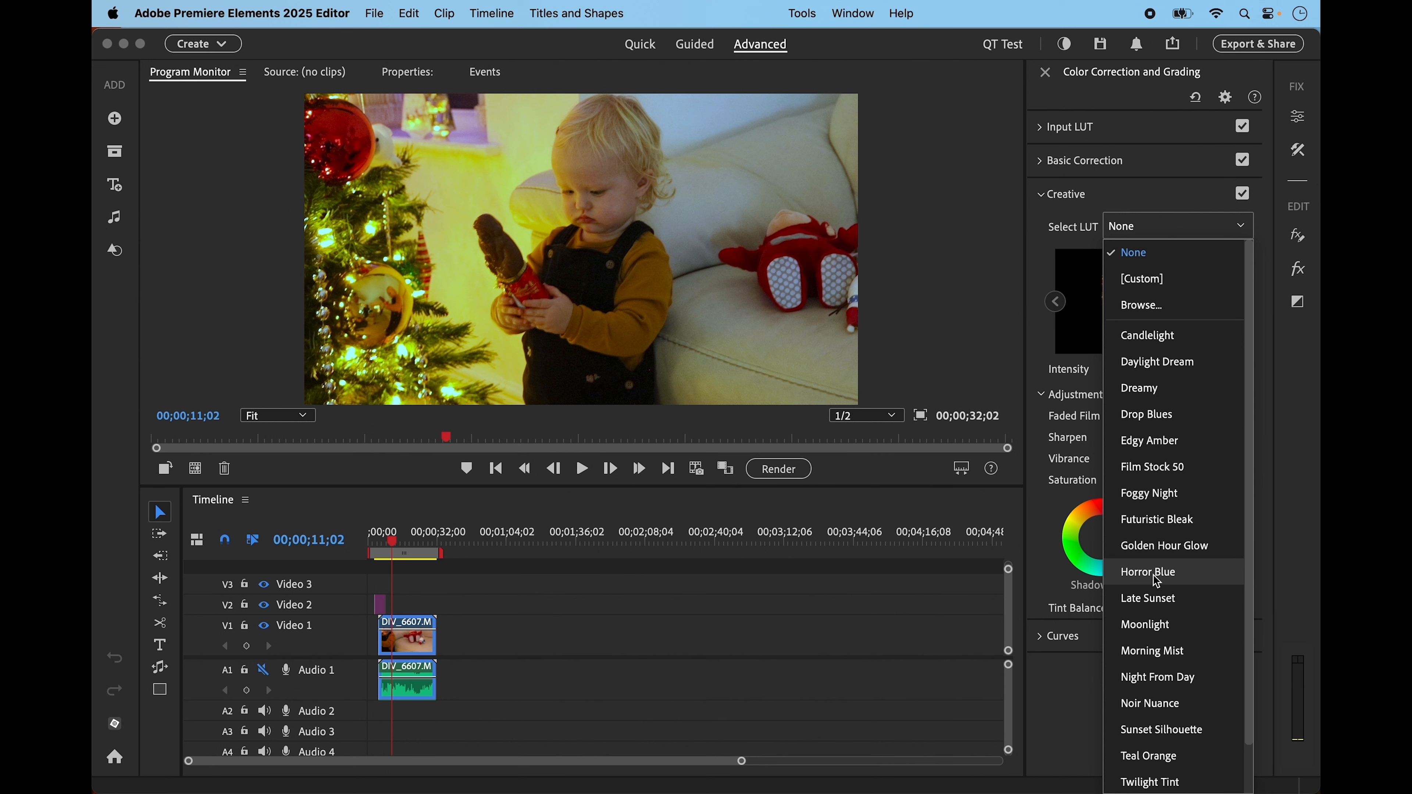
left_click(1161, 606)
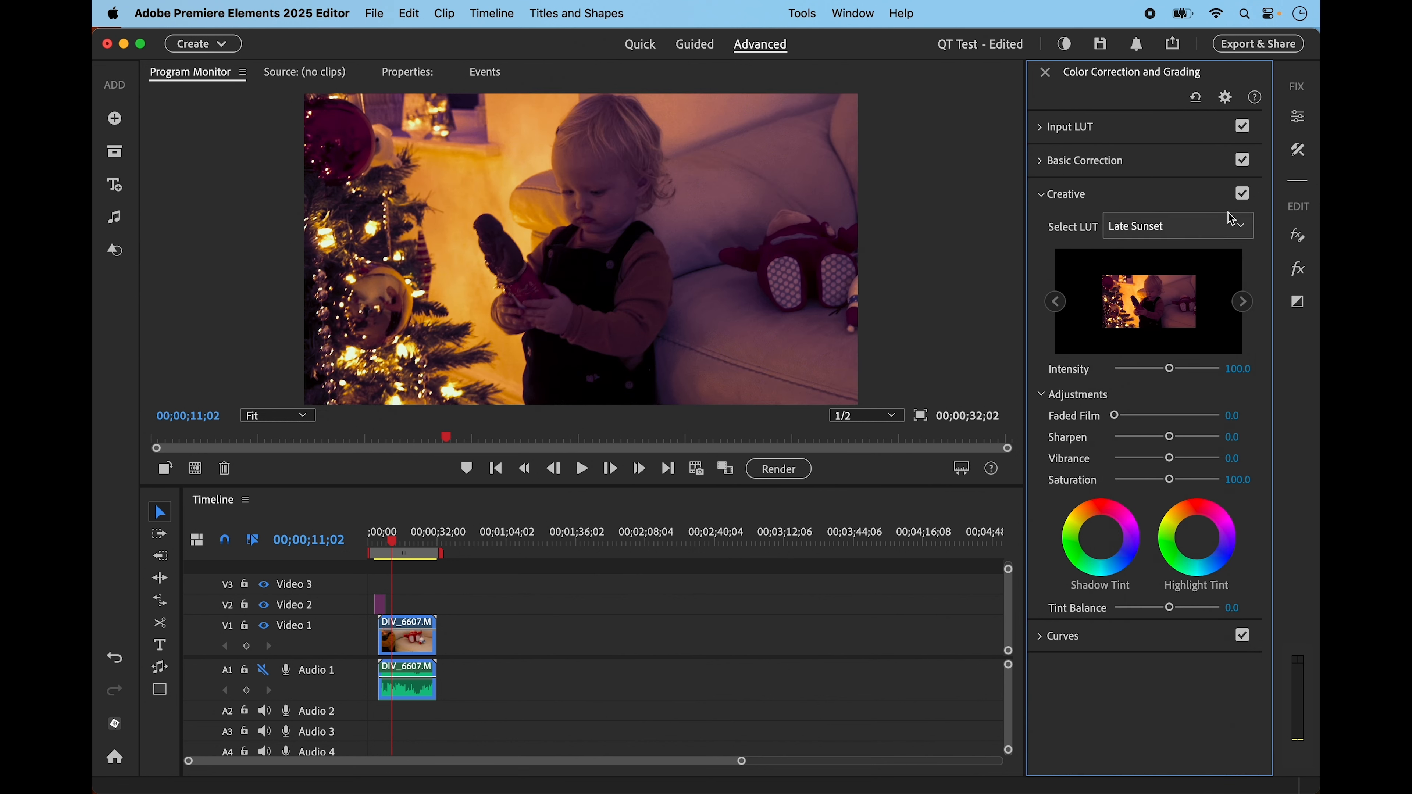
left_click(1242, 226)
left_click(1159, 394)
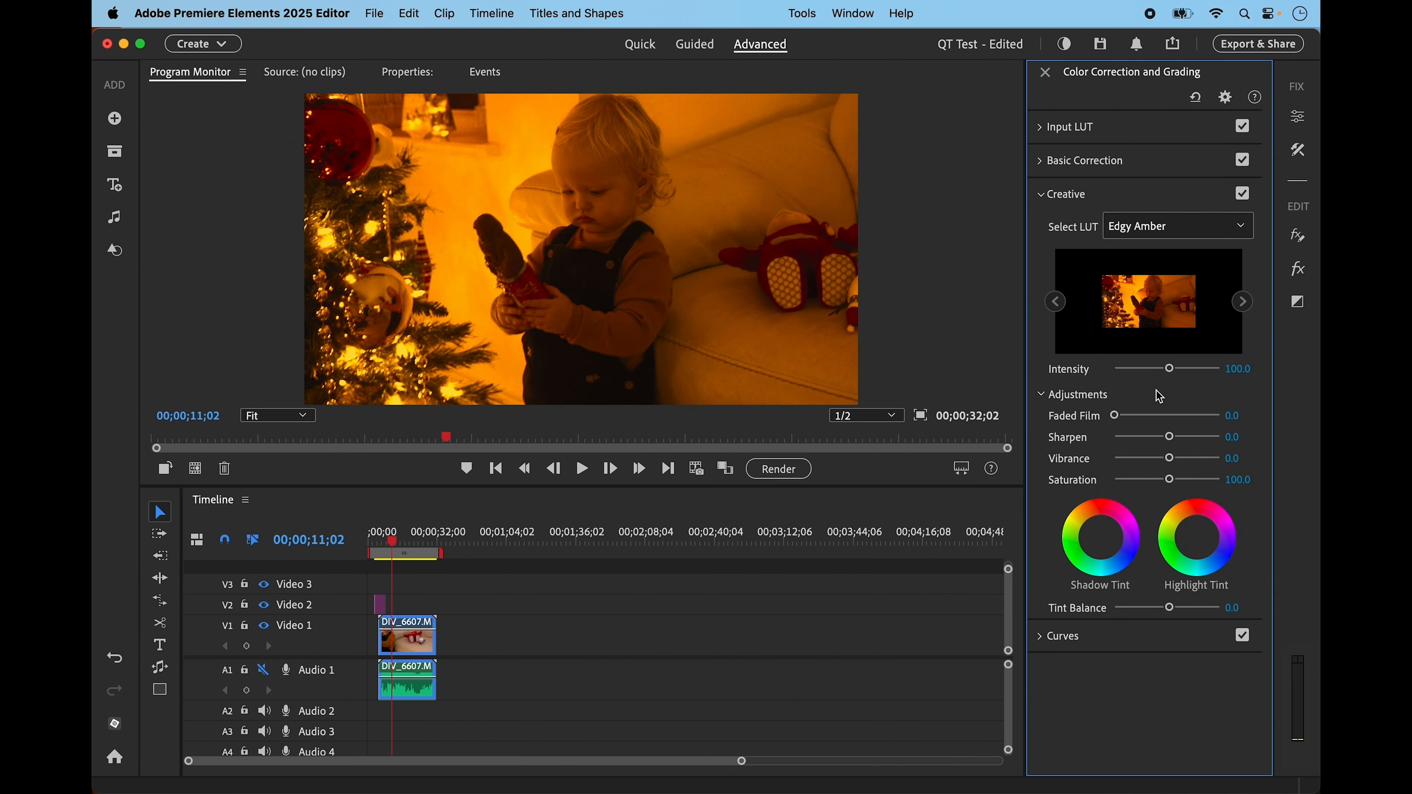
left_click(1242, 226)
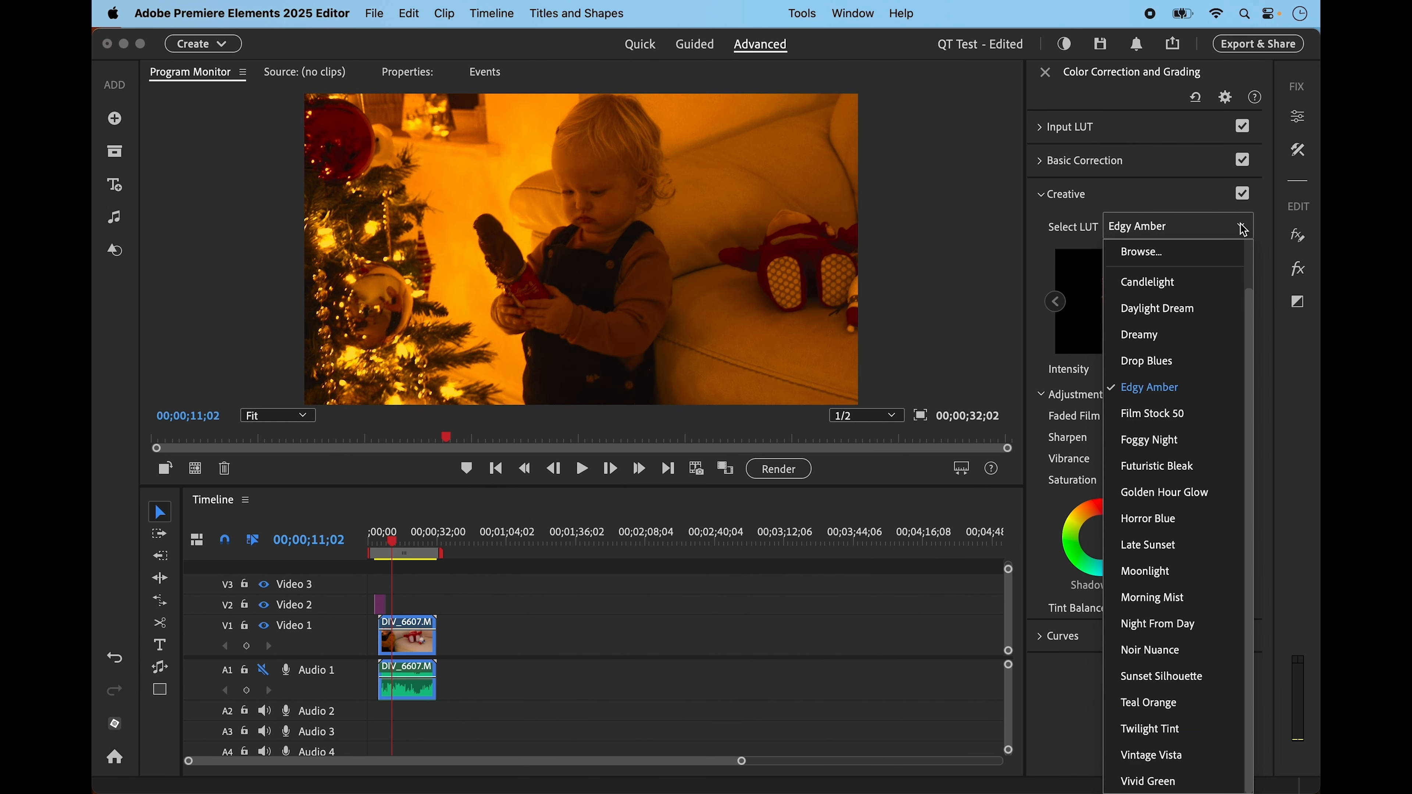
left_click(1156, 308)
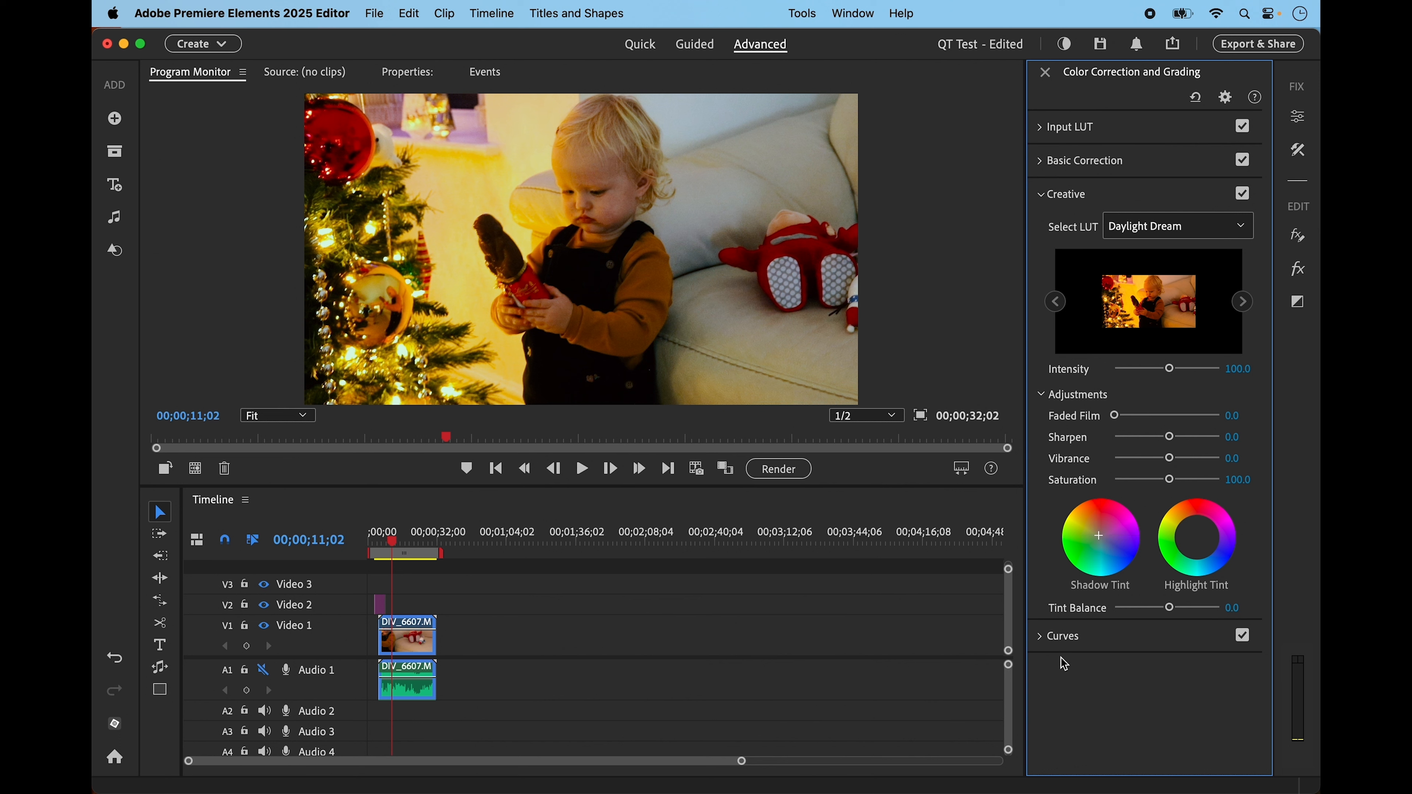
- Shape the clip's white RGB curve with a point on the lower part and a second point pulled down above the middle
left_click(1041, 638)
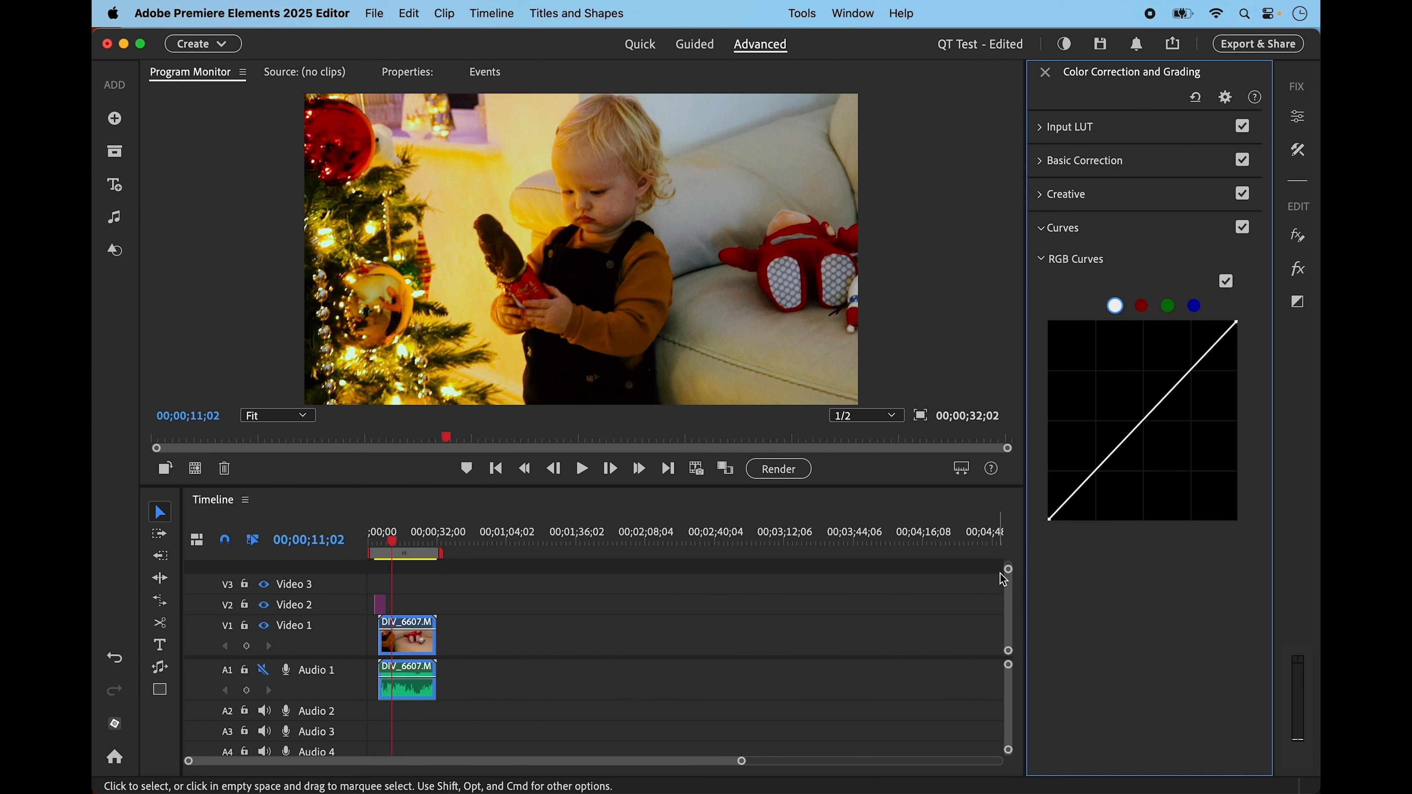
left_click(1099, 464)
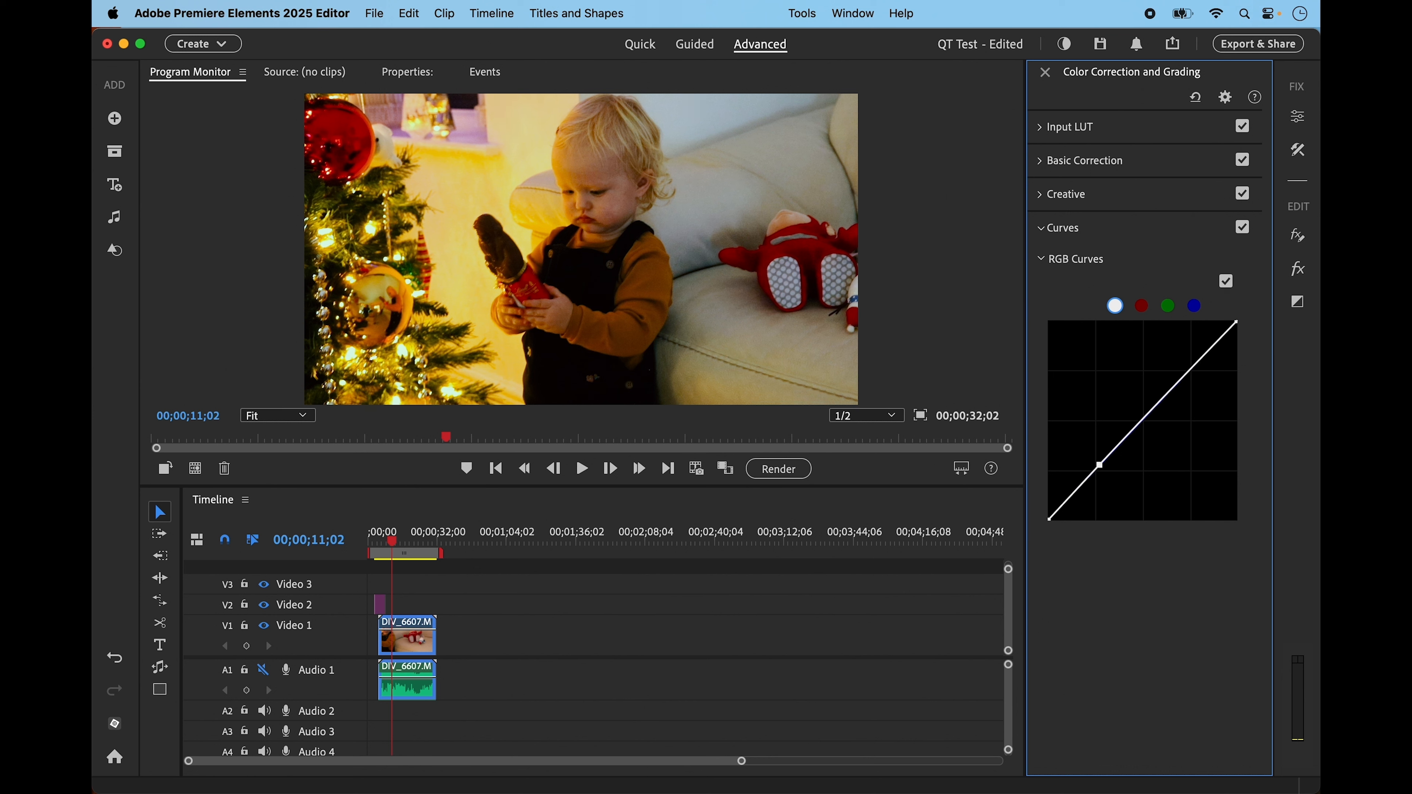
mouse_move(1160, 403)
left_mouse_down()
mouse_move(1147, 392)
mouse_move(1167, 423)
left_mouse_up()
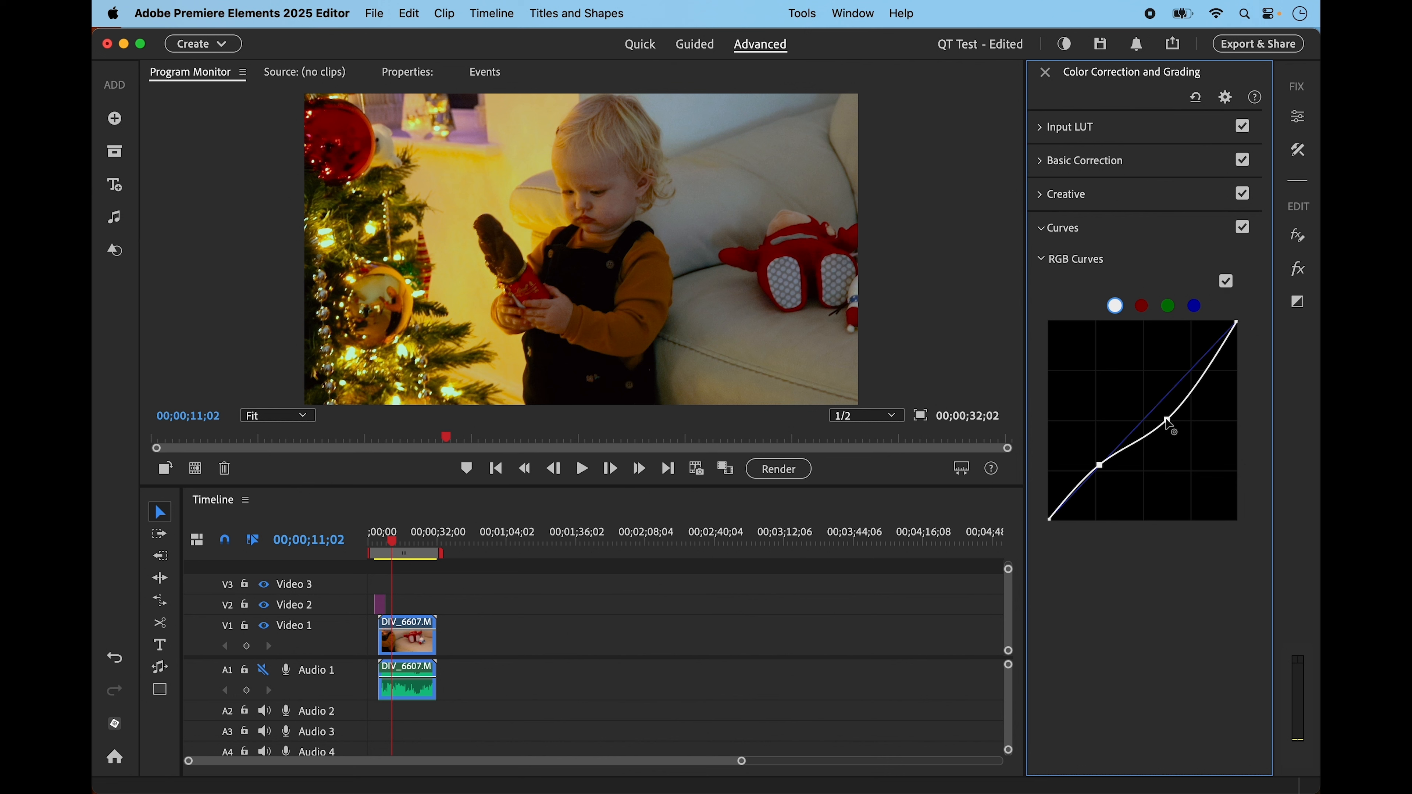
- Look at the red RGB curve and raise the midtones of the blue curve
left_click(1142, 308)
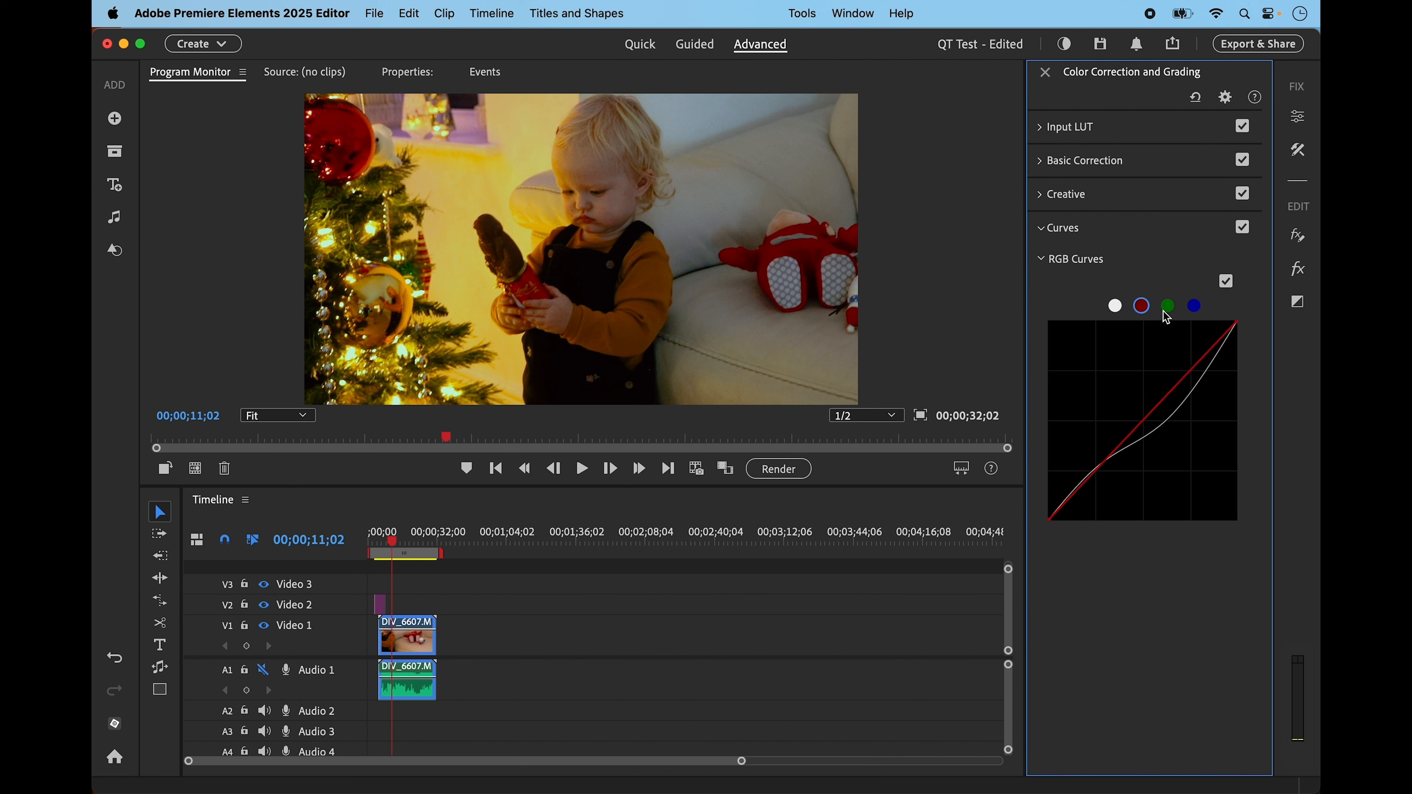
left_click(1195, 307)
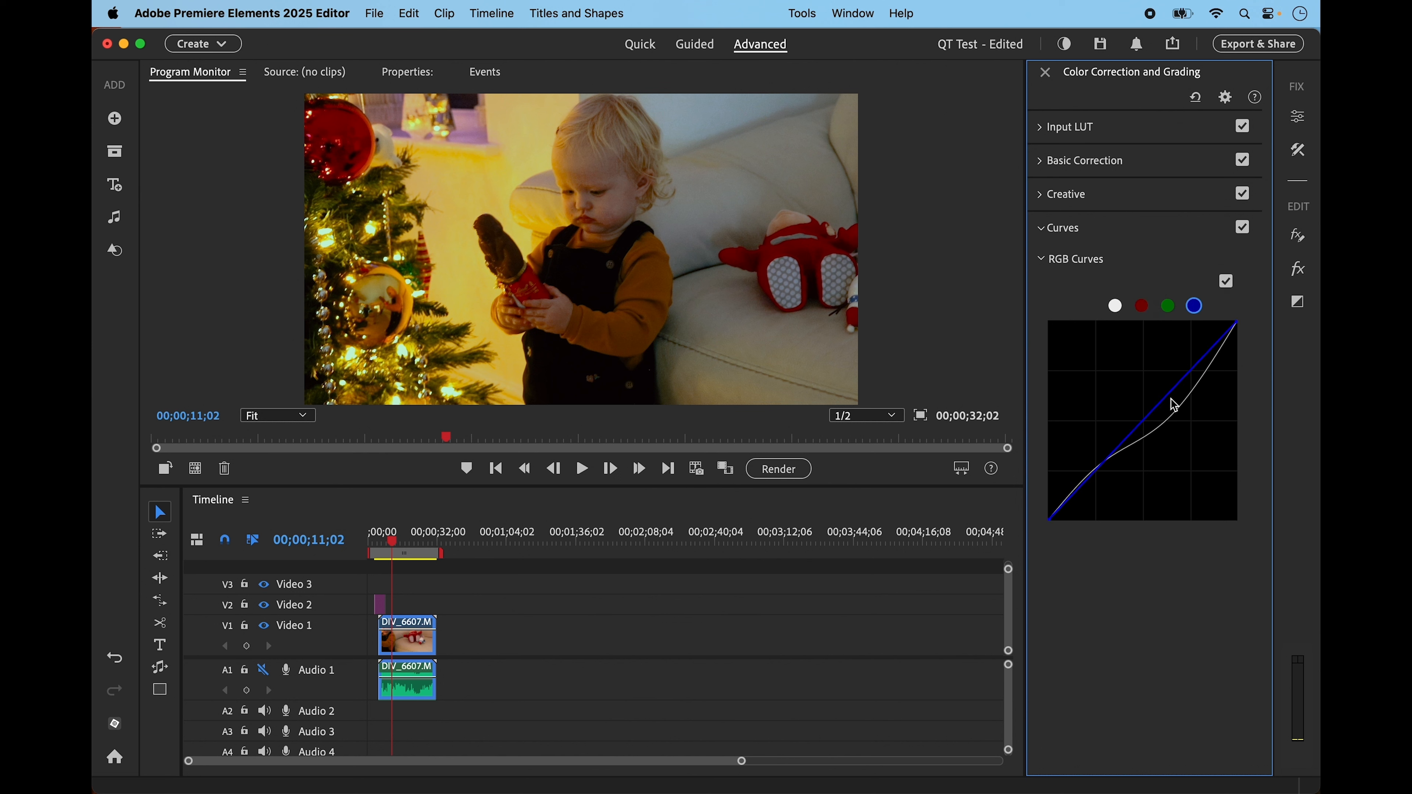
left_click_drag(1167, 411, 1144, 390)
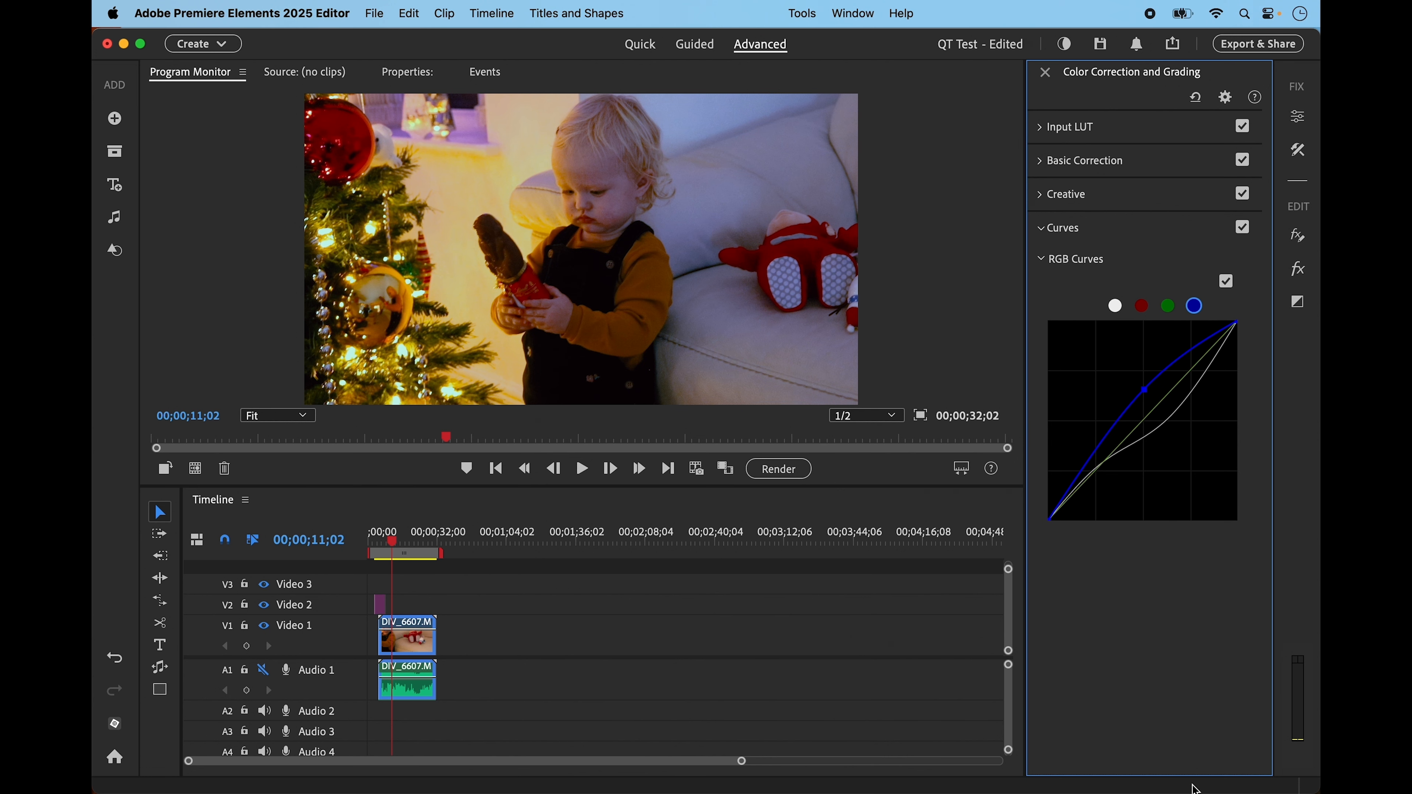
- Review the clip's effect controls and browse the full list of video effects
left_click(1298, 237)
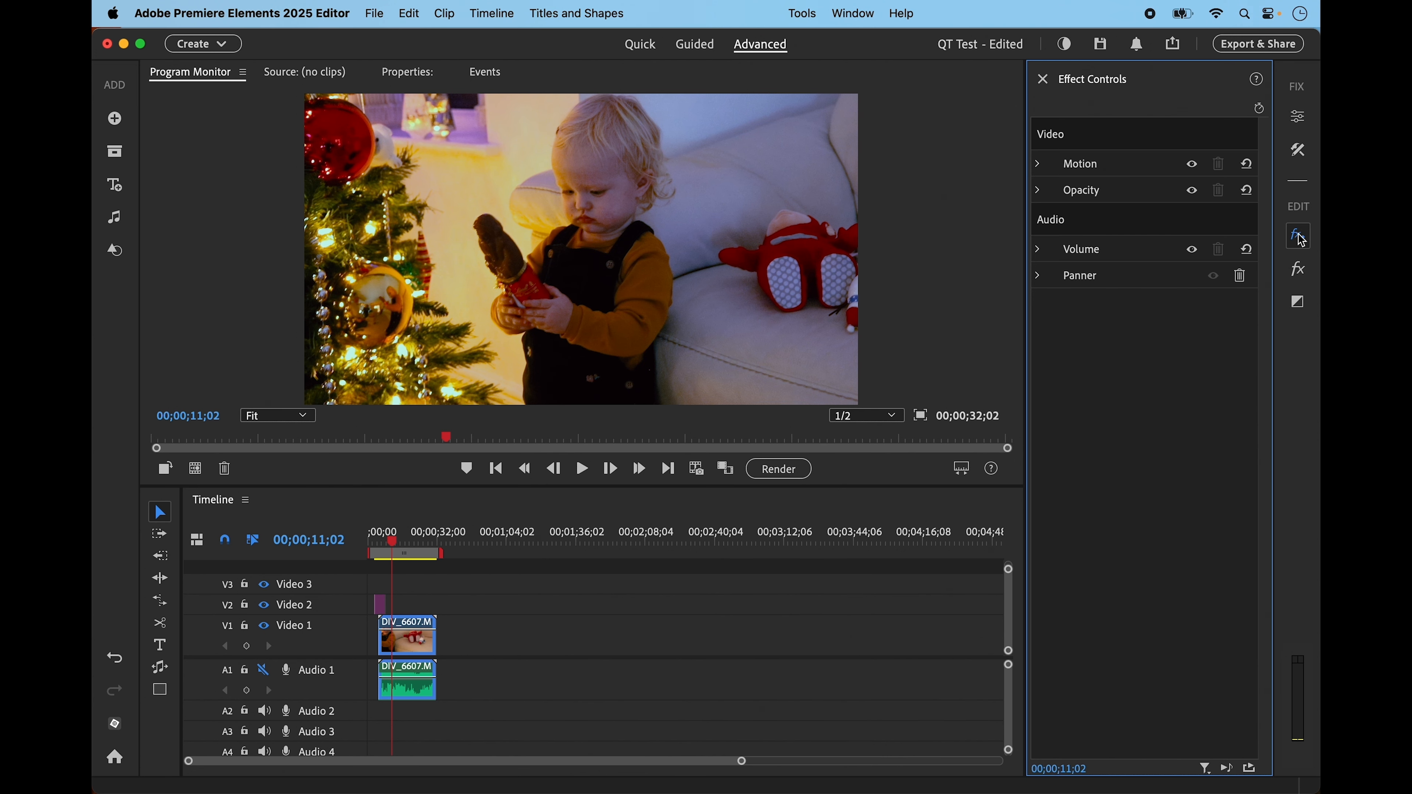
left_click(1303, 278)
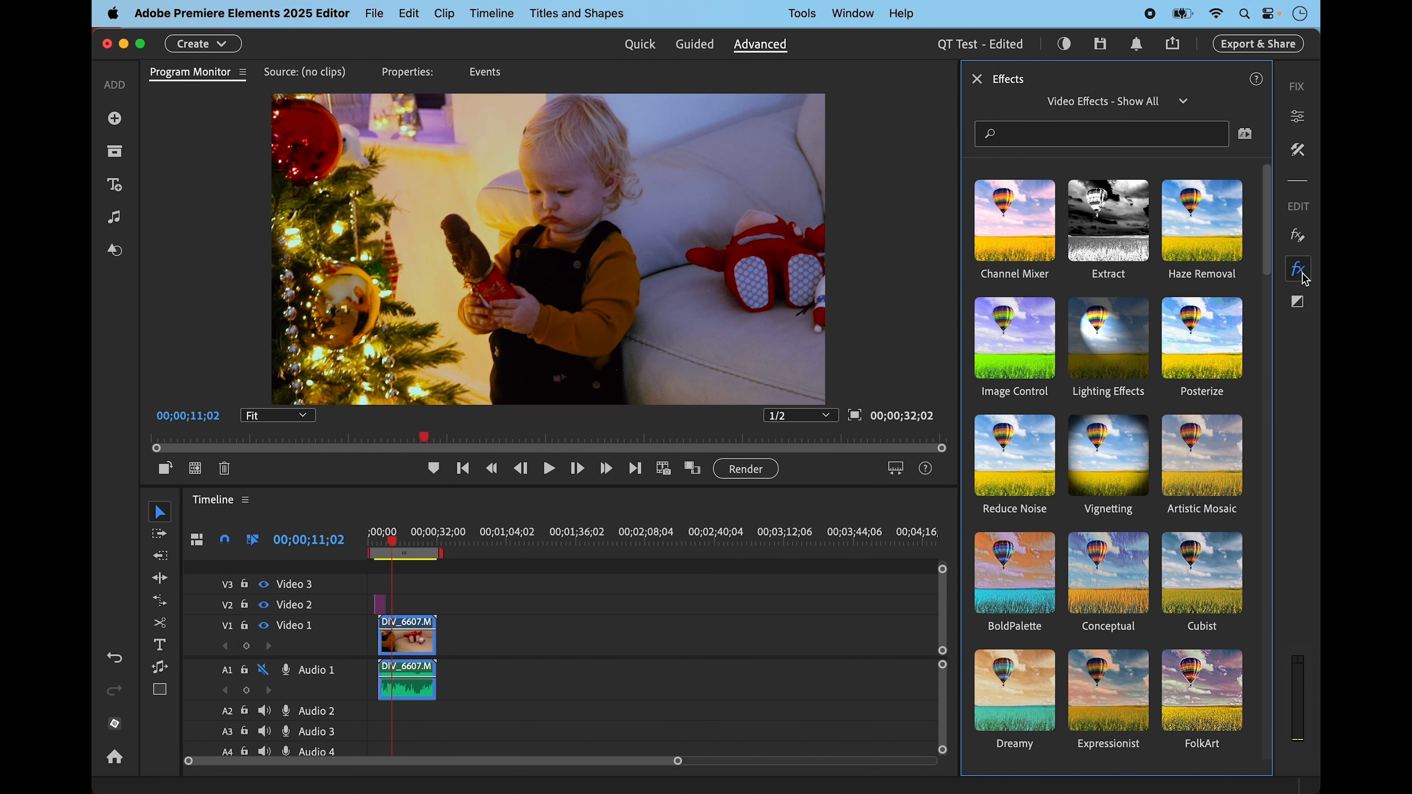
scroll(1181, 396, "down", 15)
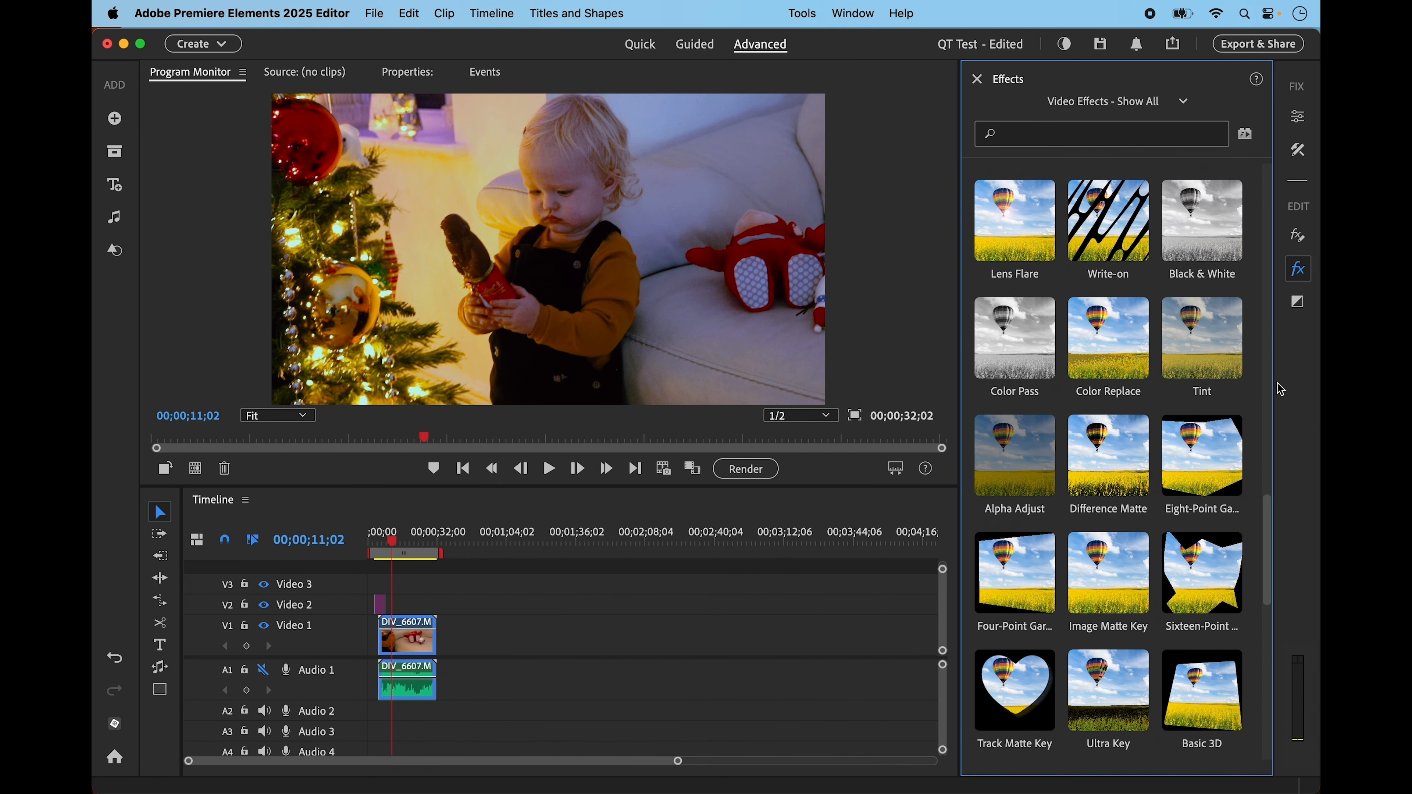
- Browse the video transitions, including Iris Box and Non-Additive Dissolve, and check the default-transition option for Cross Dissolve
left_click(1300, 308)
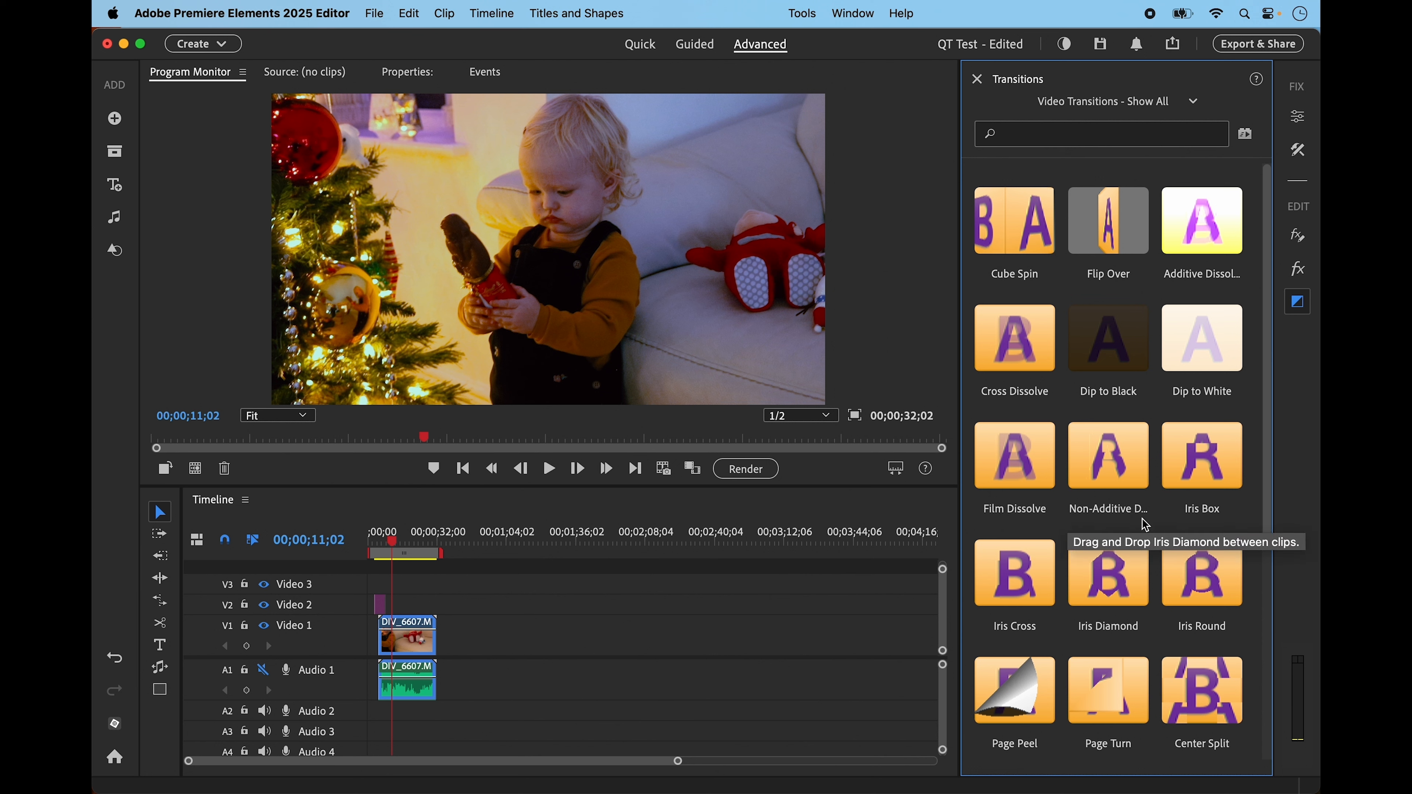
scroll(1142, 518, "down", 5)
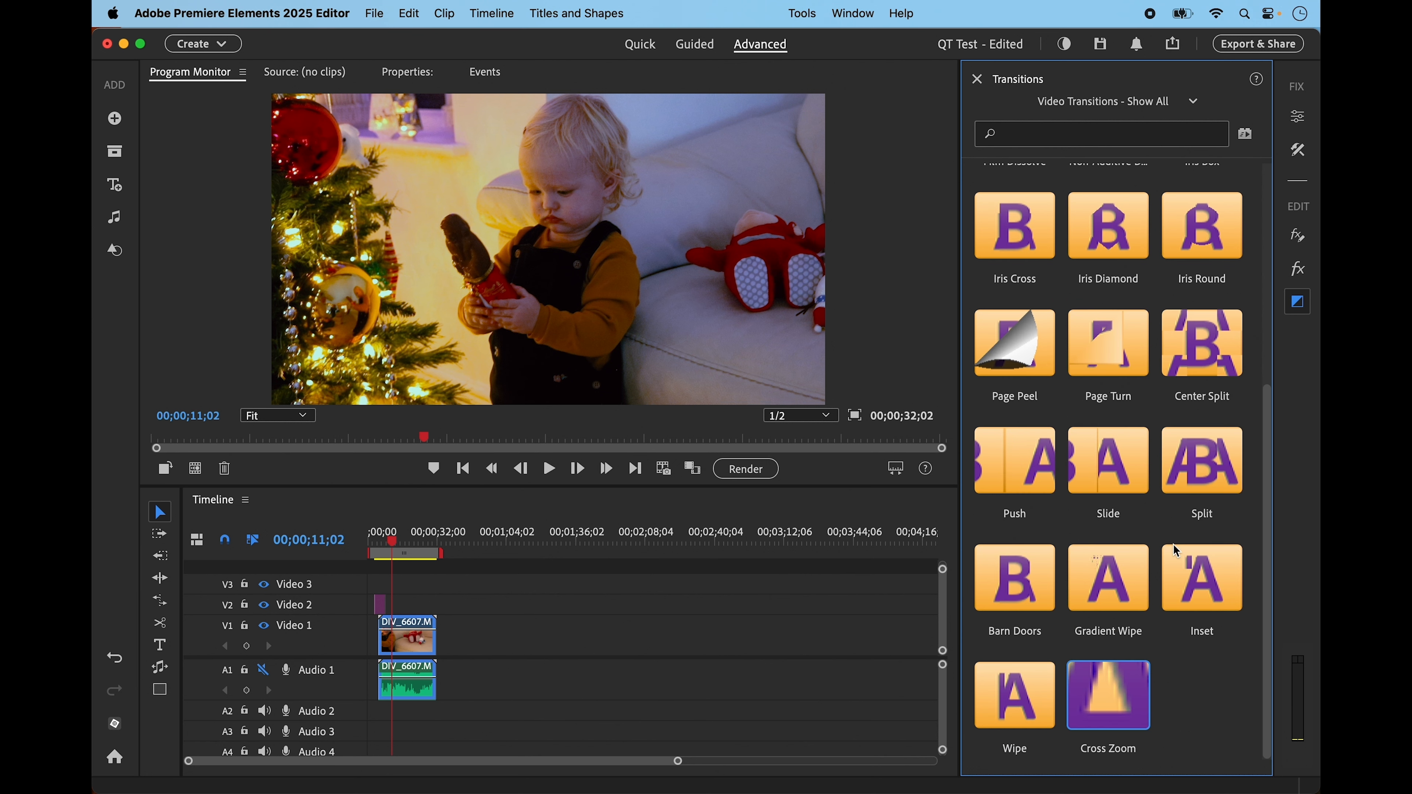
scroll(1174, 534, "up", 5)
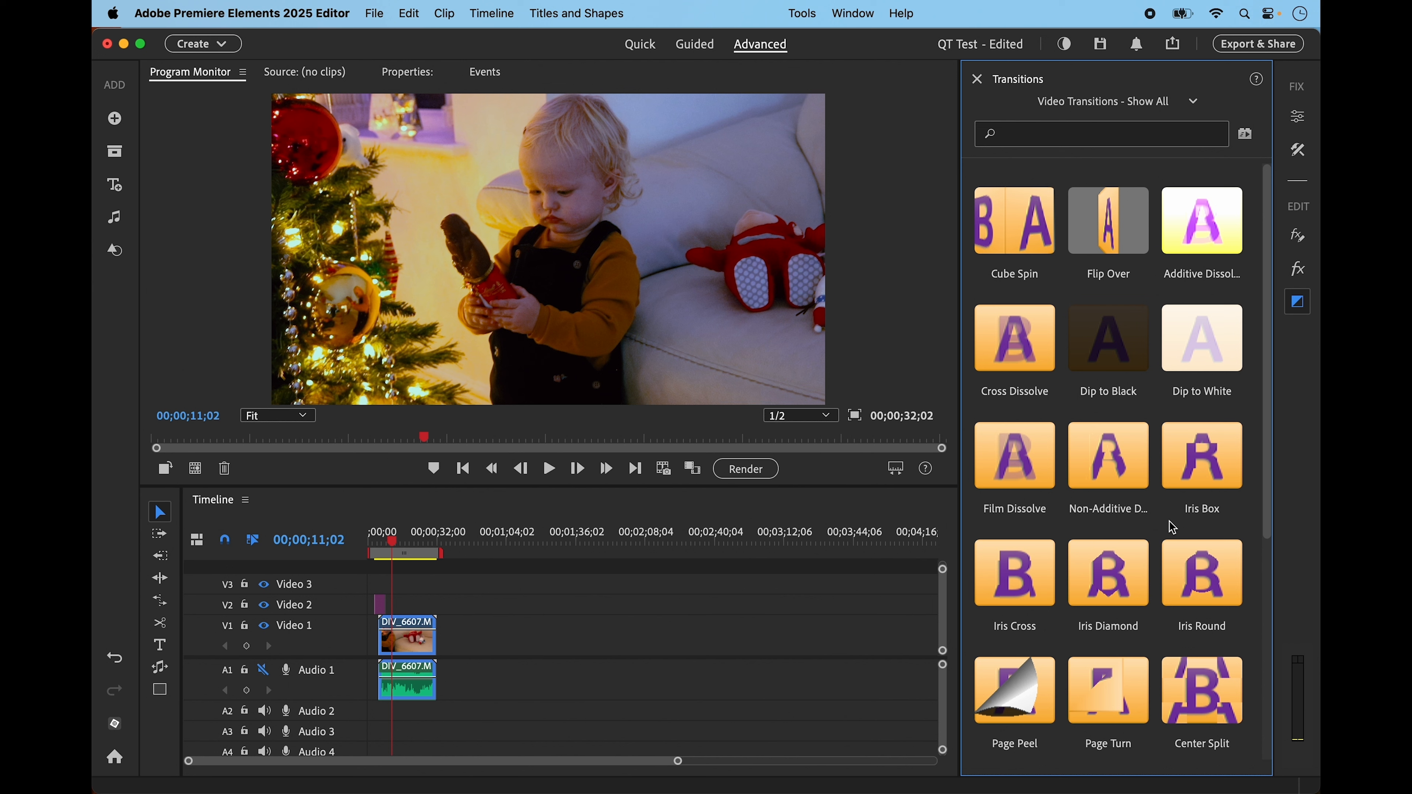
left_click(1204, 458)
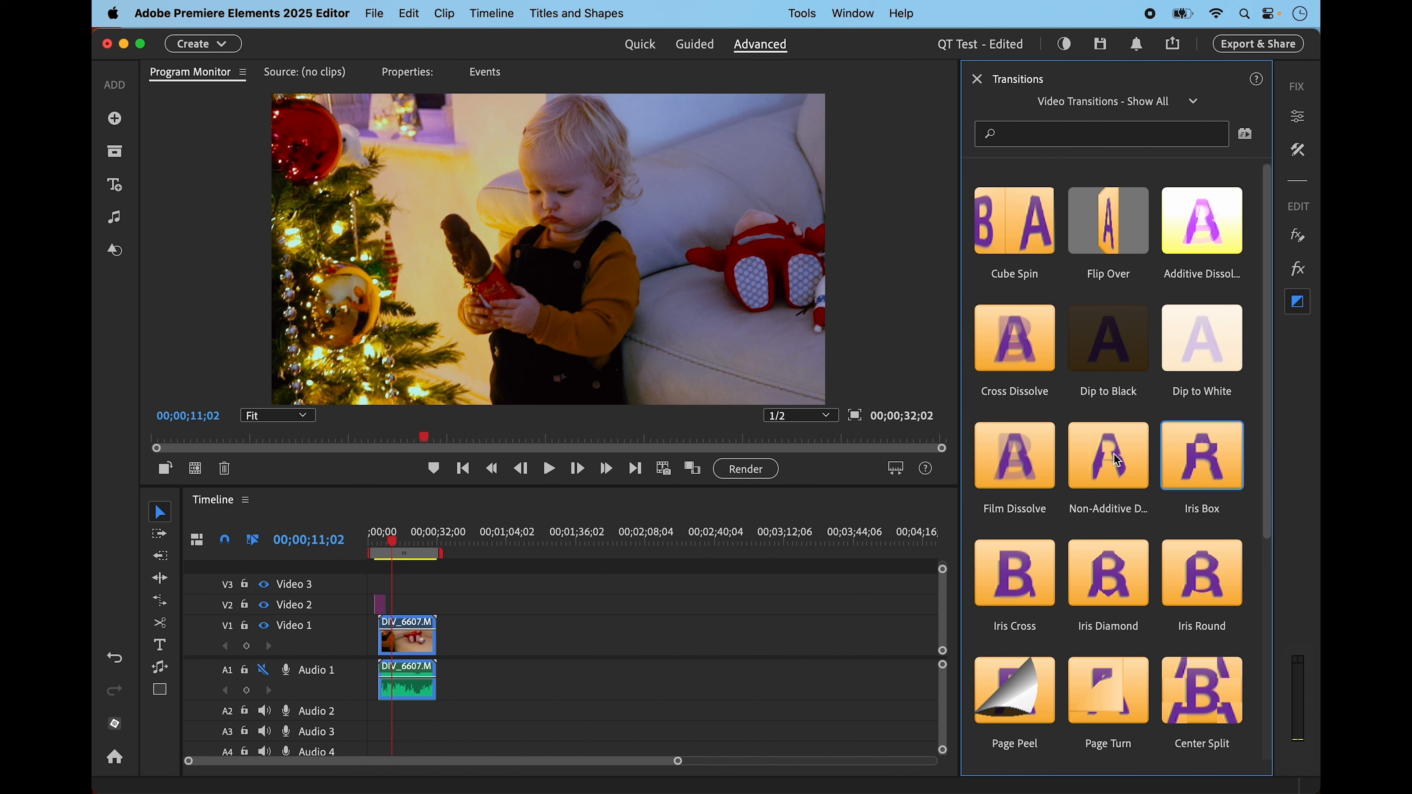
left_click(1118, 460)
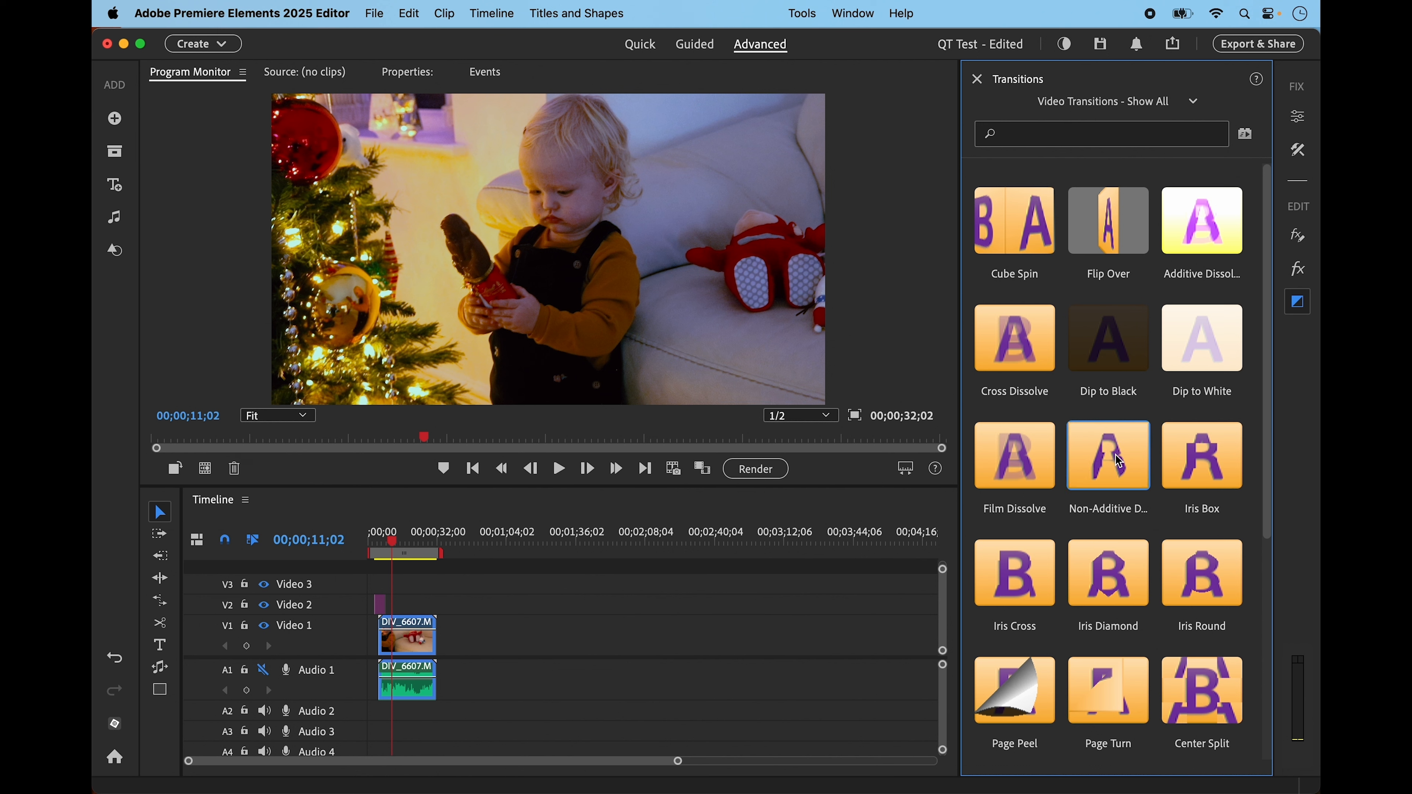
left_click(1119, 461)
left_click(1119, 461)
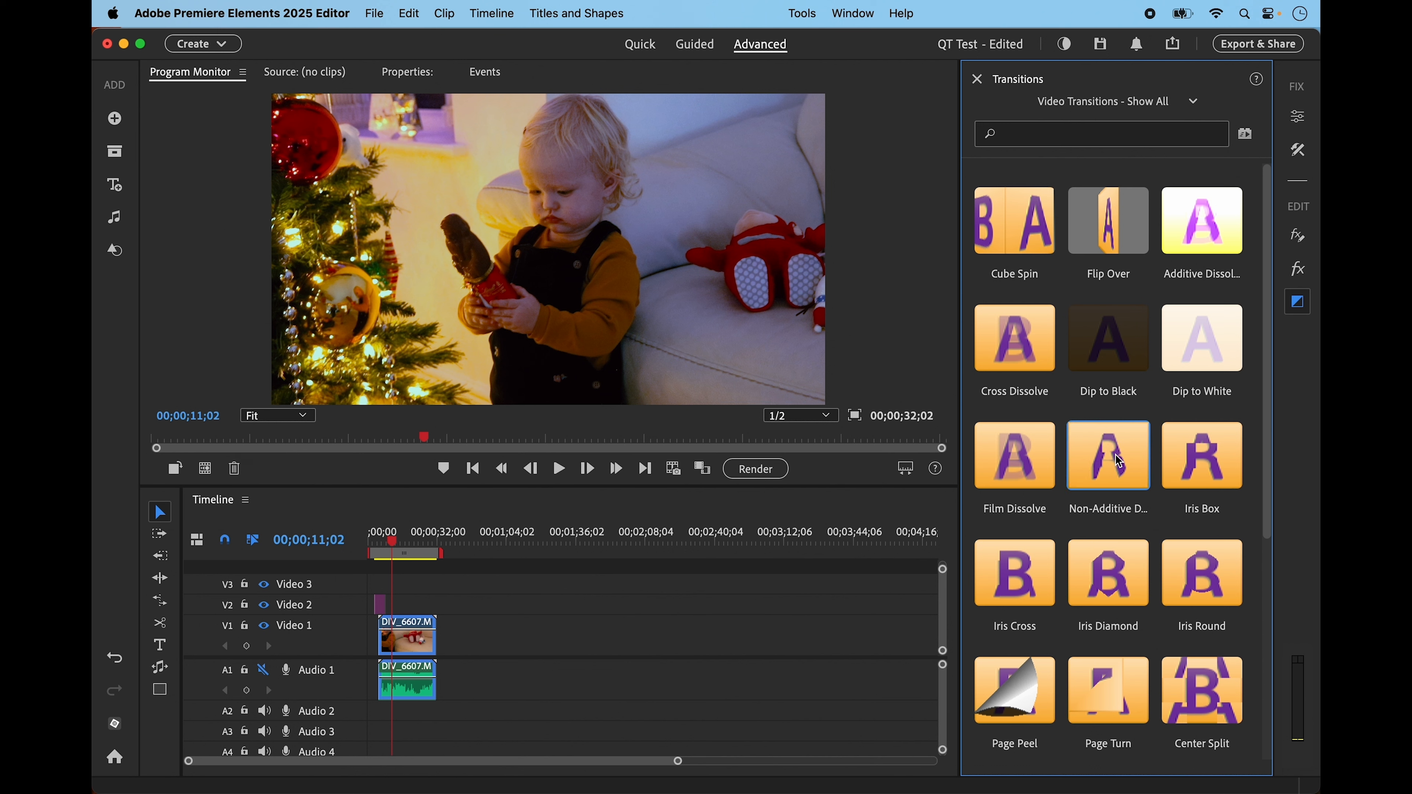
right_click(1028, 327)
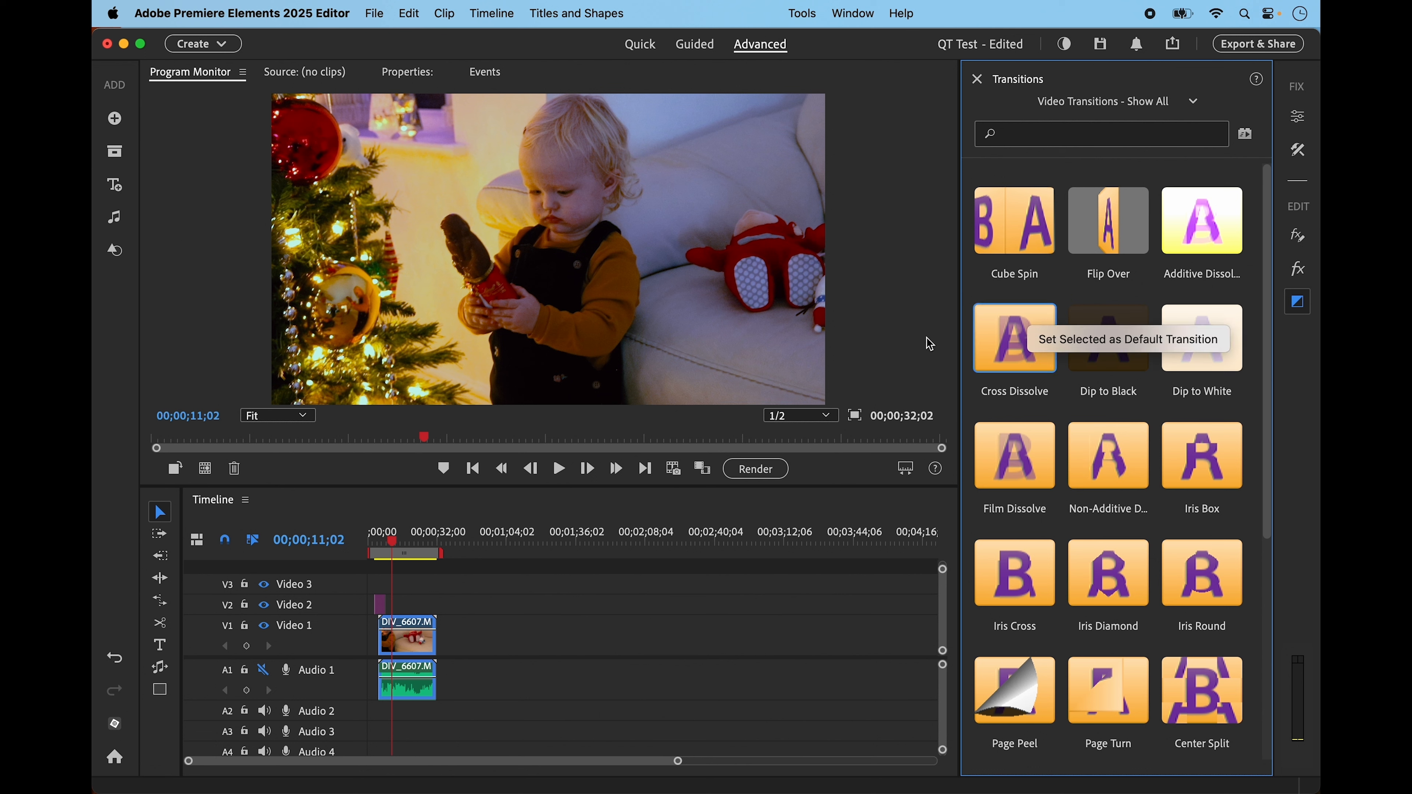
left_click(930, 344)
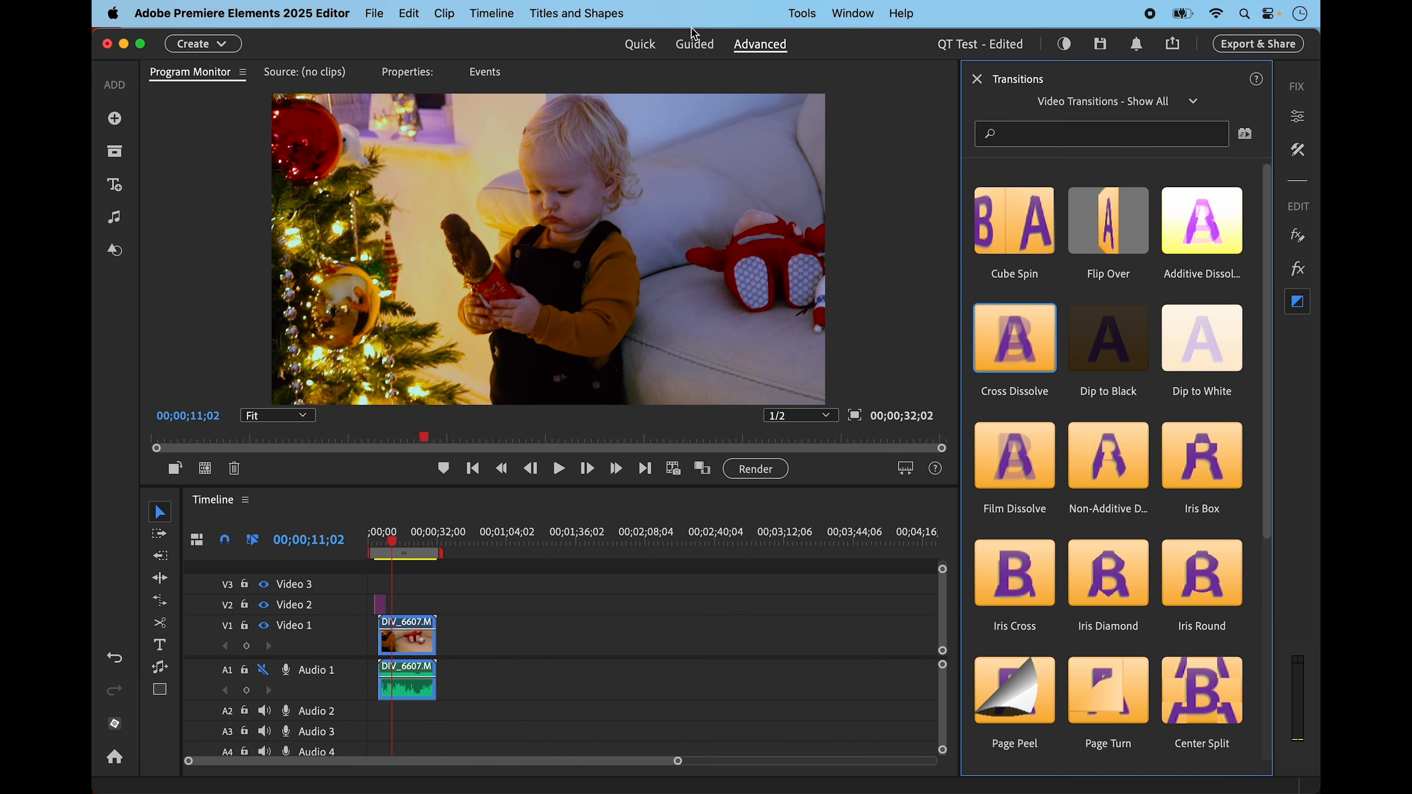
- Search the guided edits for Template tutorials and switch the workspace to the Quick view
left_click(695, 45)
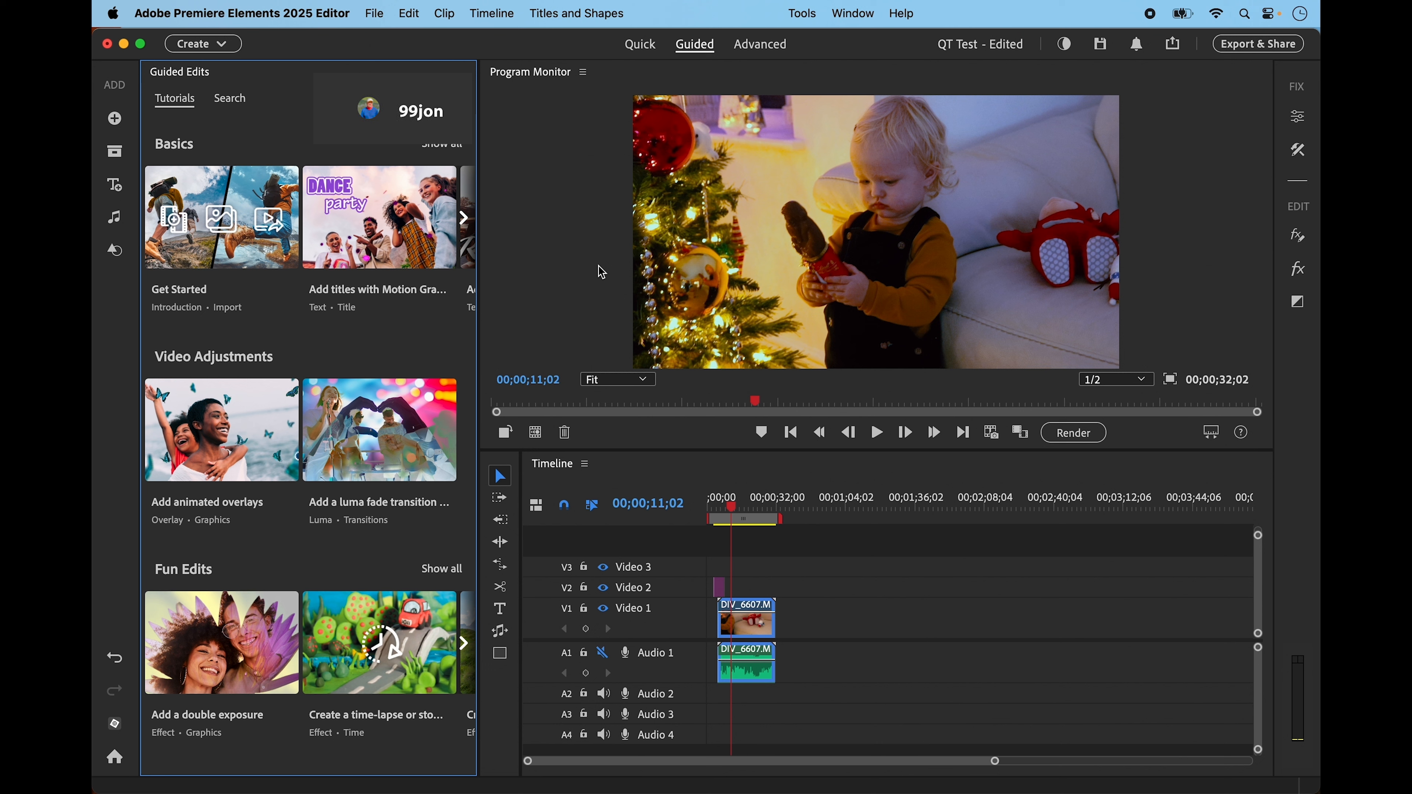
left_click(240, 105)
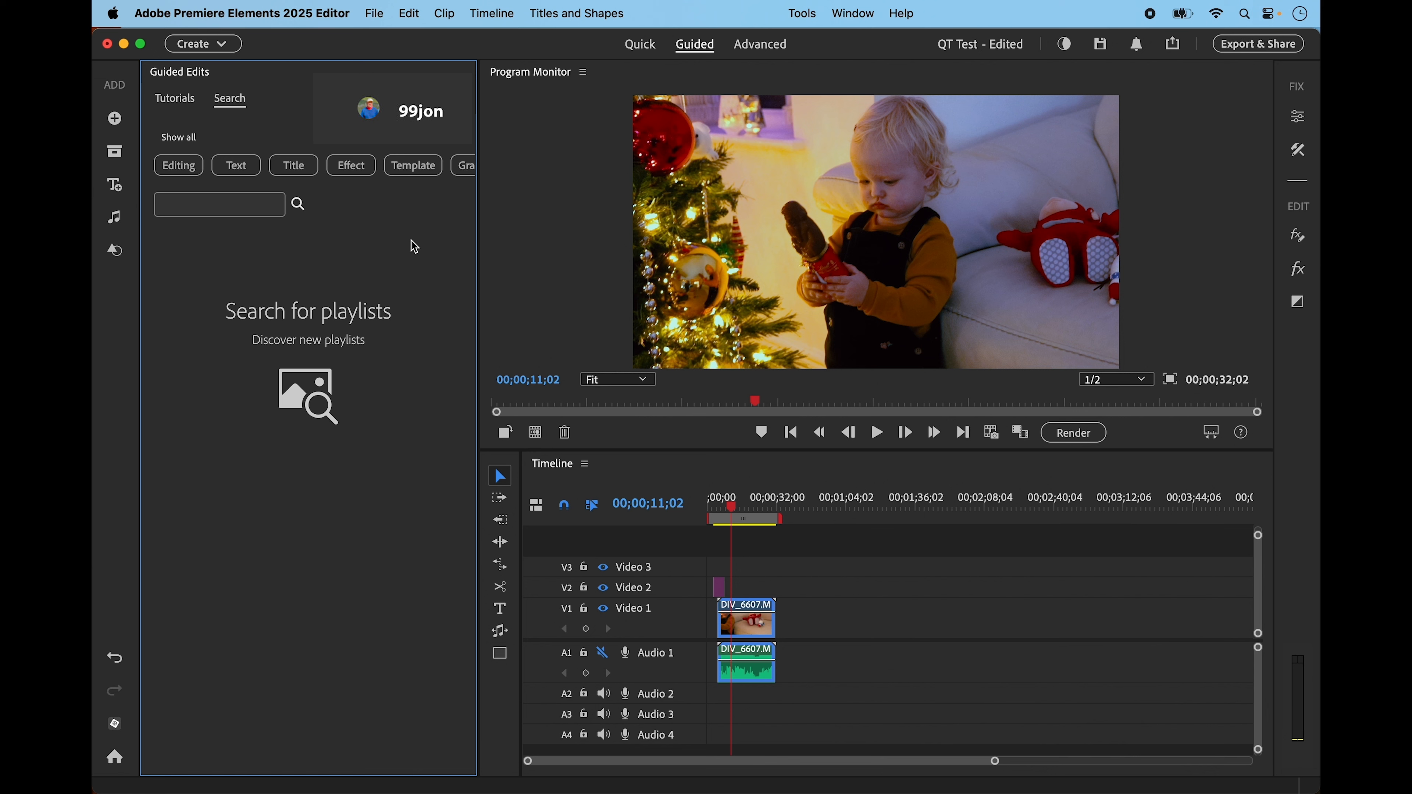
left_click(412, 167)
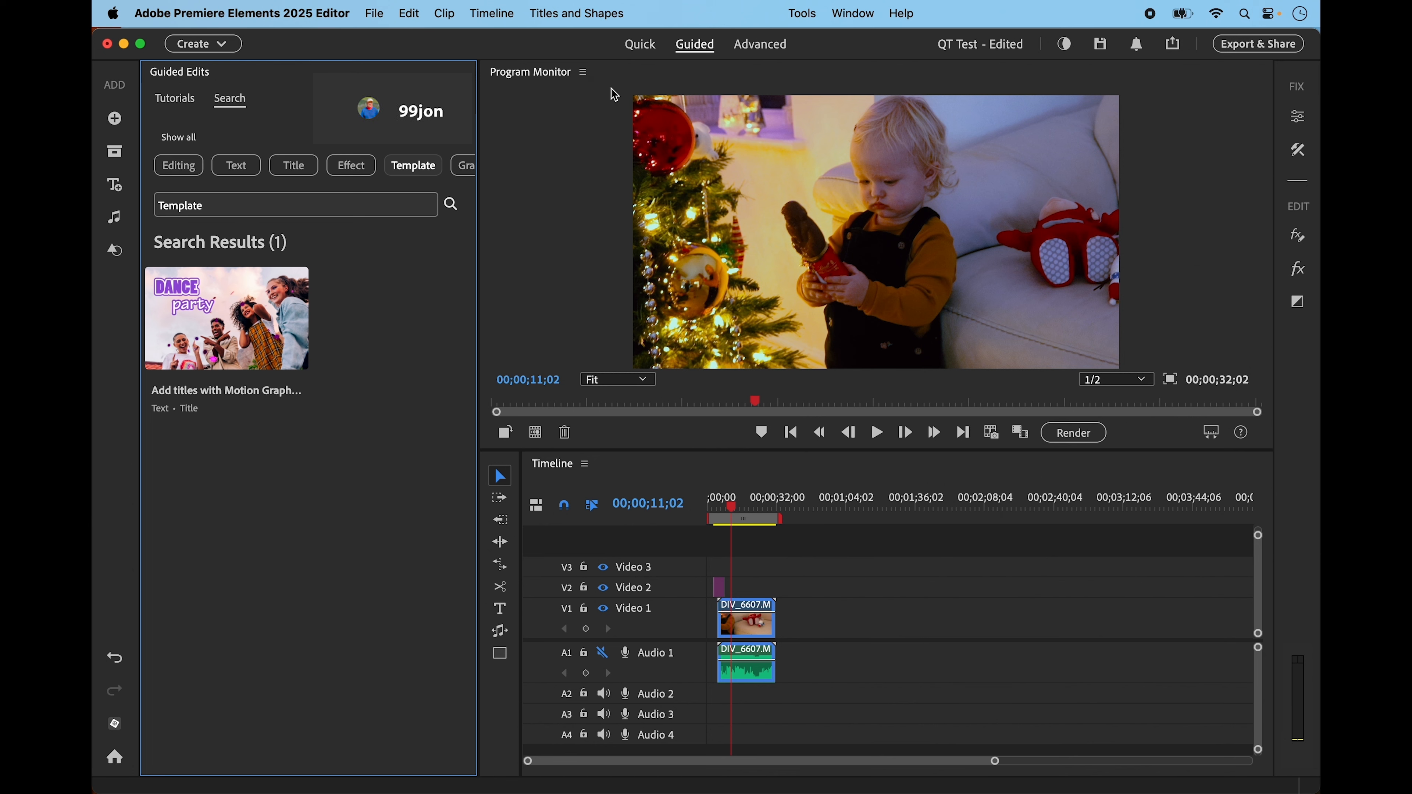
left_click(645, 46)
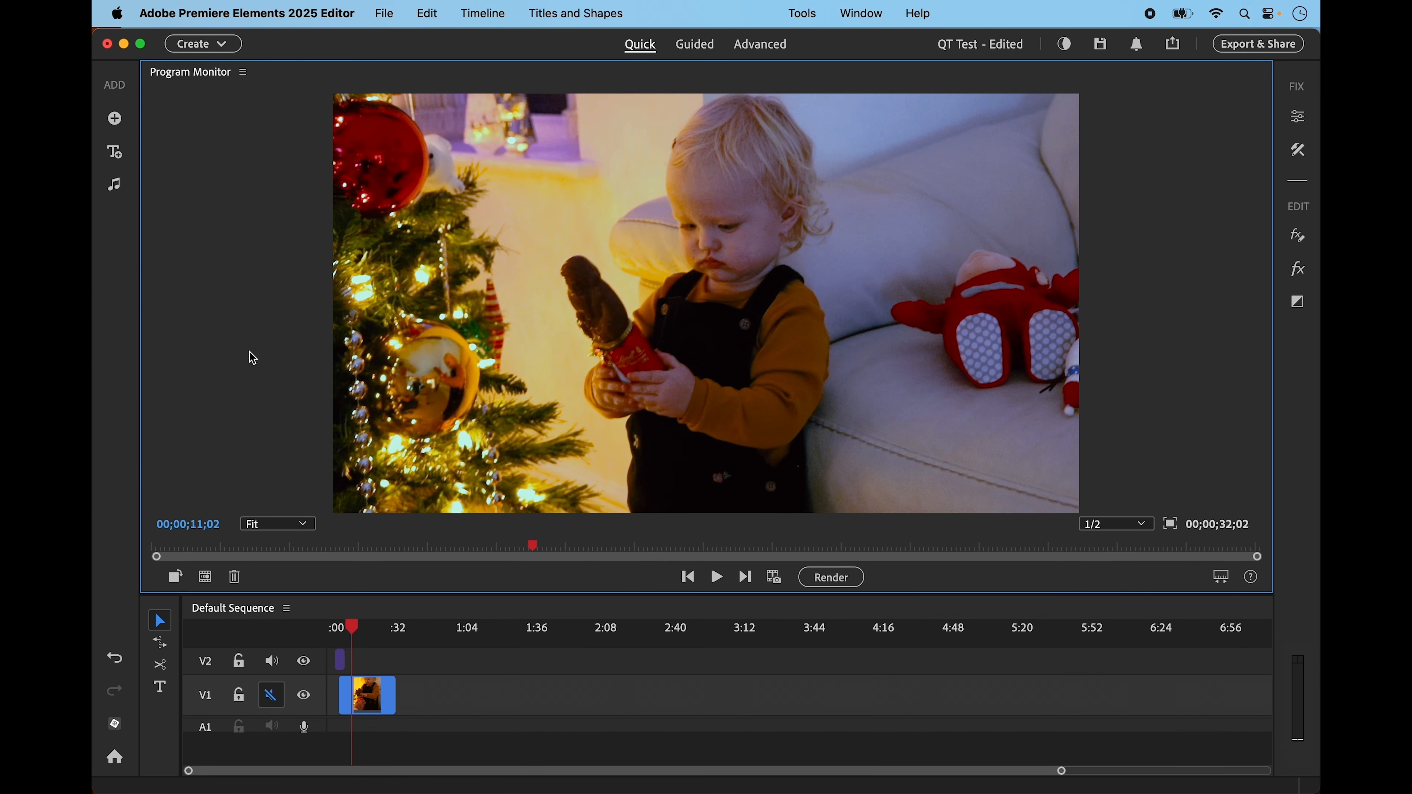